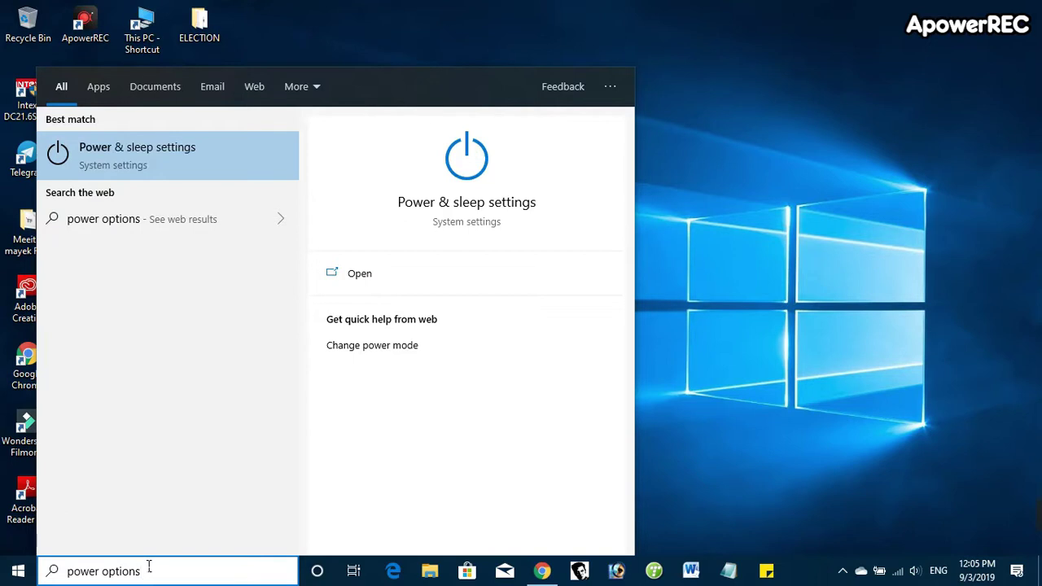
- Open the Power & sleep settings from the search results and minimize the Settings window
{"action": "left_click", "coordinate": [160, 165]}
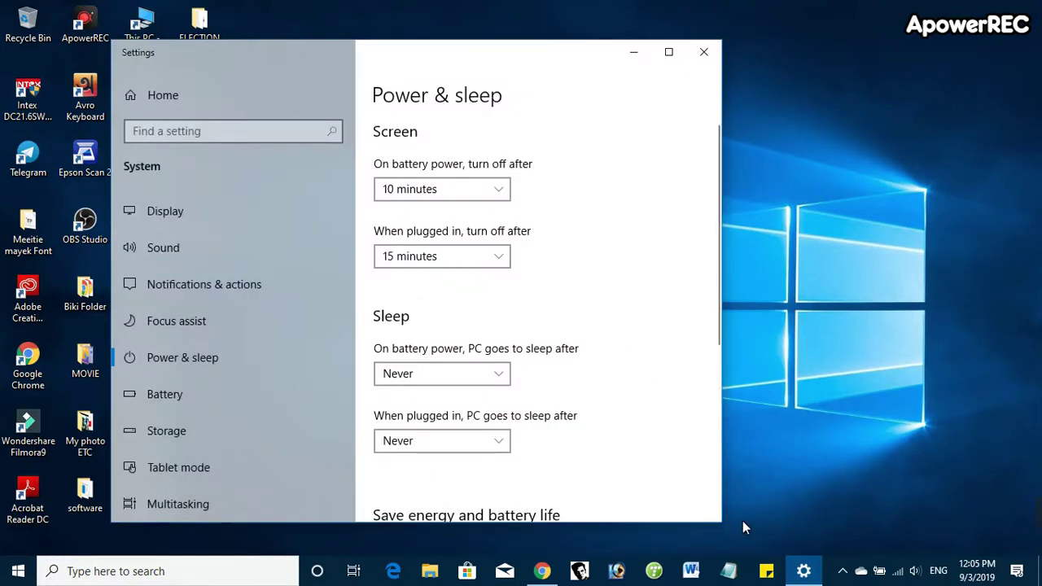
{"action": "left_click", "coordinate": [634, 52]}
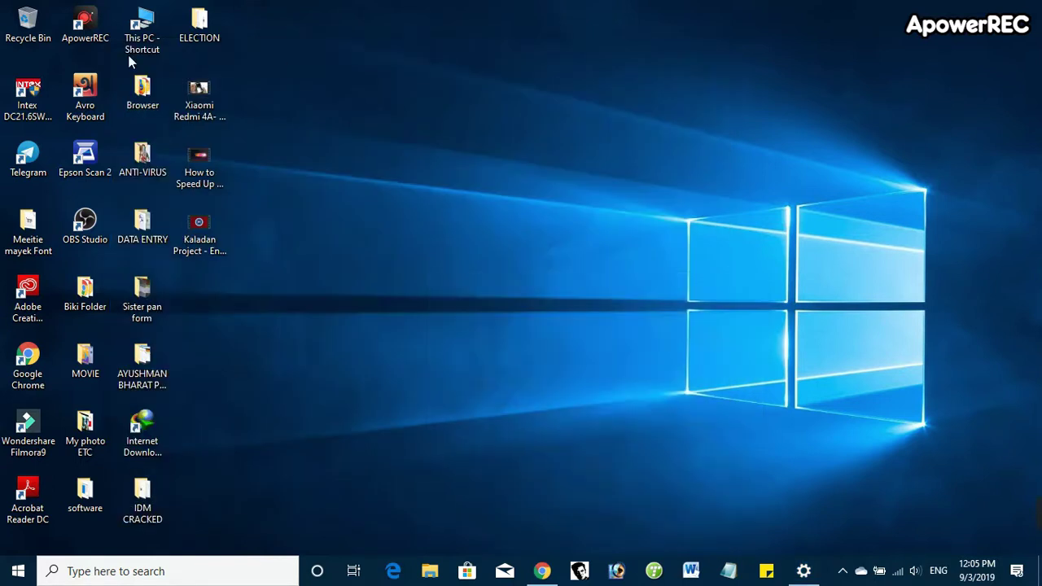
- Run ApowerREC as administrator from the desktop and pause the screen recording
{"action": "right_click", "coordinate": [91, 26]}
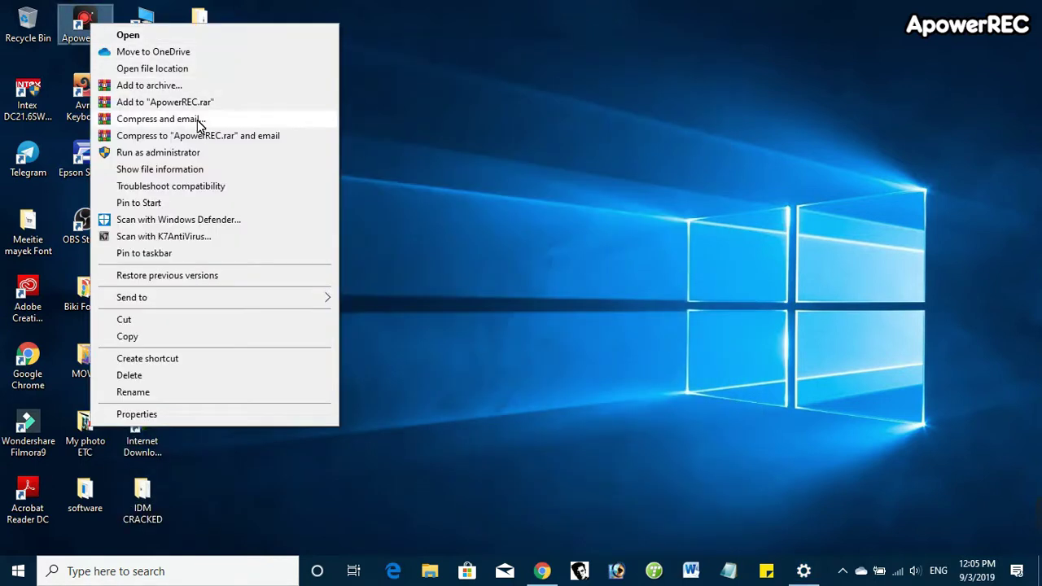
{"action": "left_click", "coordinate": [152, 153]}
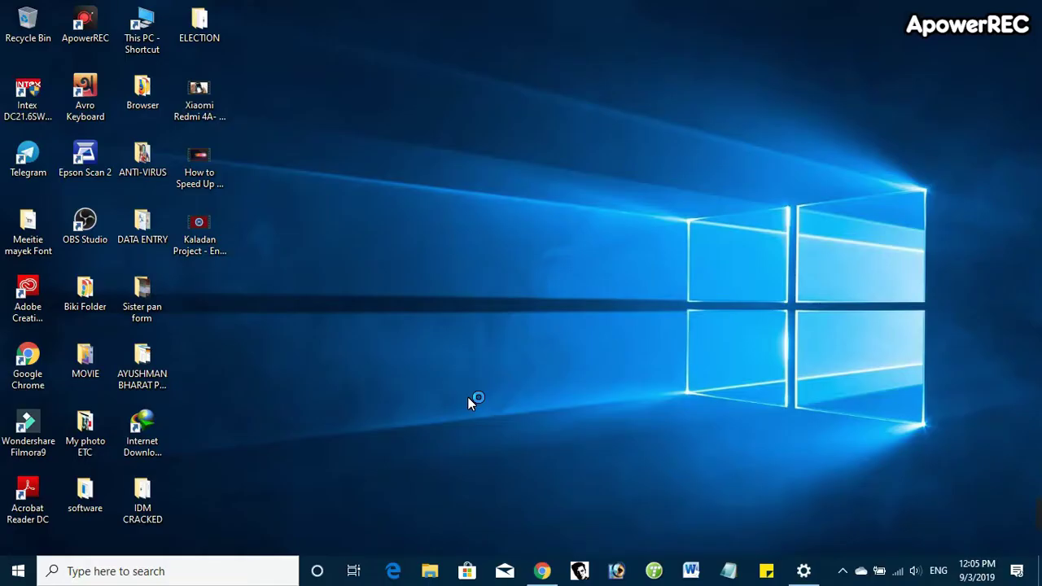
{"action": "right_click", "coordinate": [541, 224]}
{"action": "left_click", "coordinate": [607, 267]}
{"action": "right_click", "coordinate": [573, 255]}
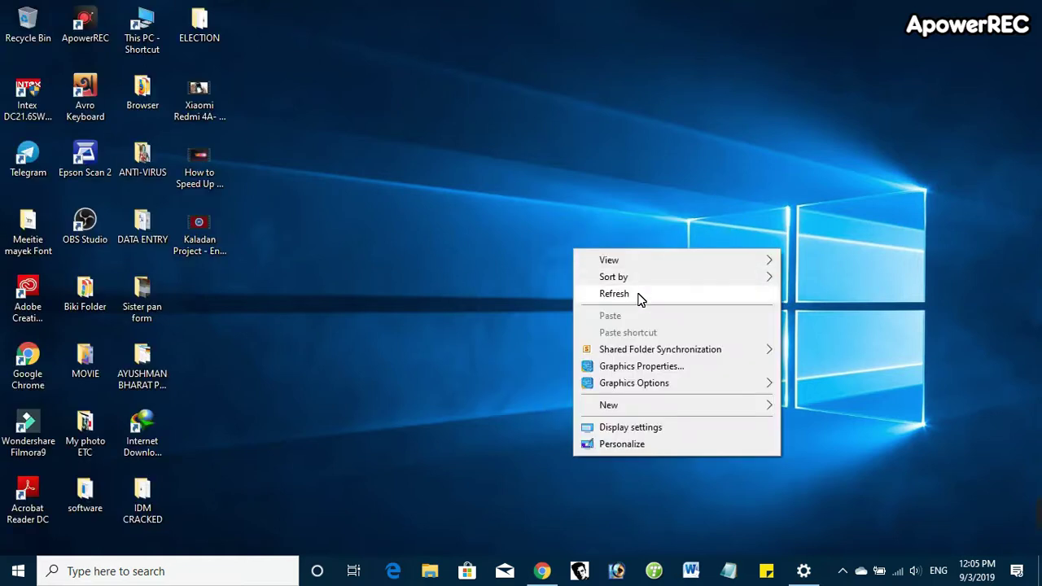
{"action": "left_click", "coordinate": [642, 296]}
{"action": "right_click", "coordinate": [615, 262]}
{"action": "left_click", "coordinate": [653, 302]}
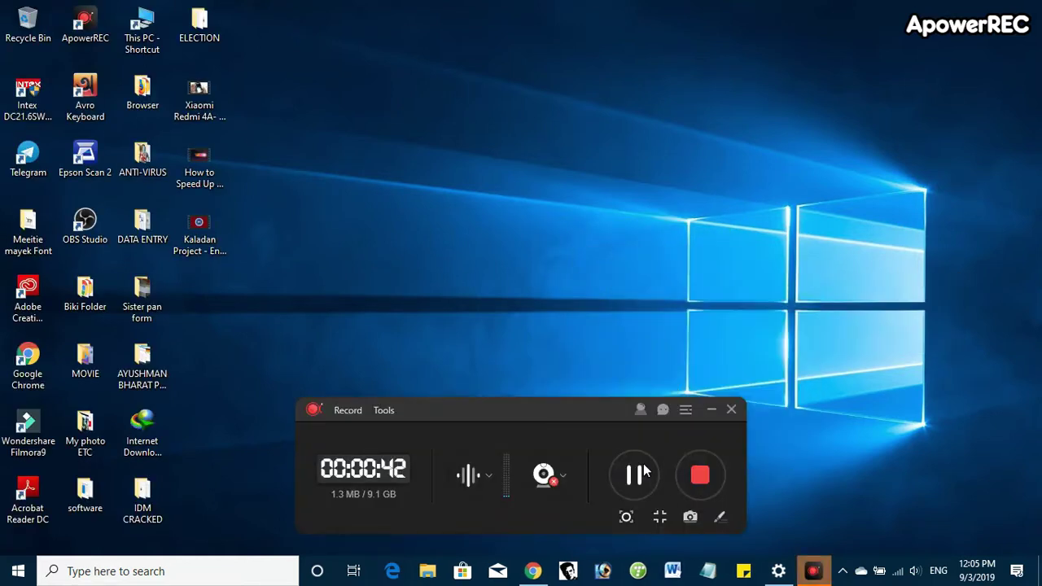
{"action": "left_click", "coordinate": [646, 479]}
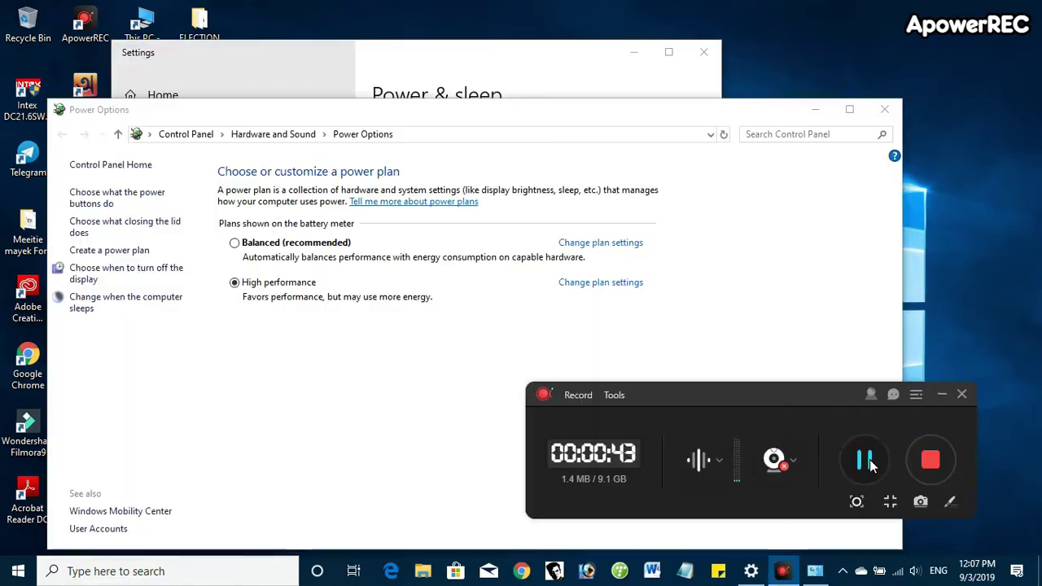
- Select the Balanced (recommended) power plan and mark it with a temporary red arrow annotation
{"action": "left_click", "coordinate": [234, 243]}
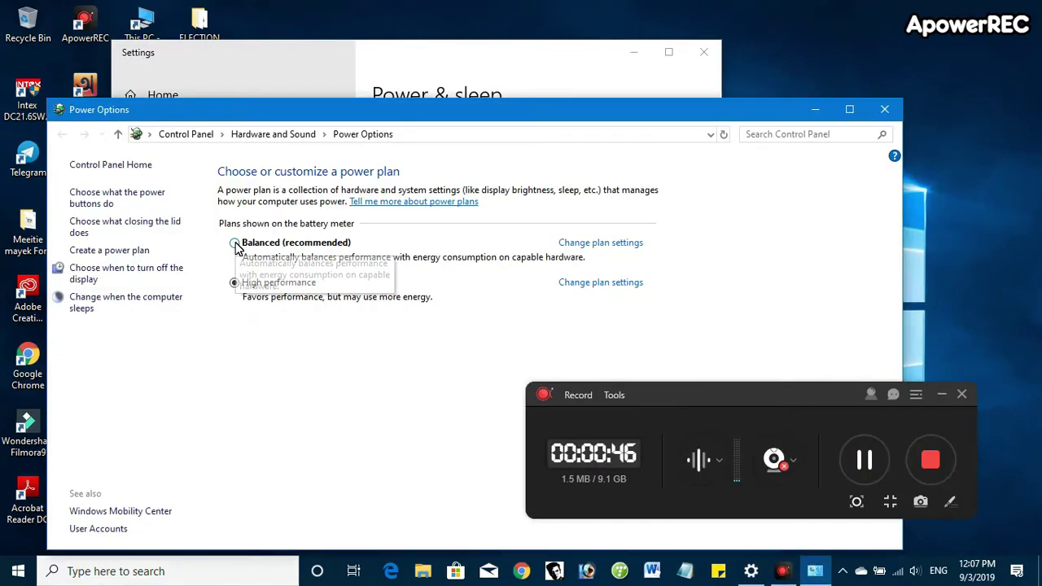
{"action": "left_click", "coordinate": [949, 493]}
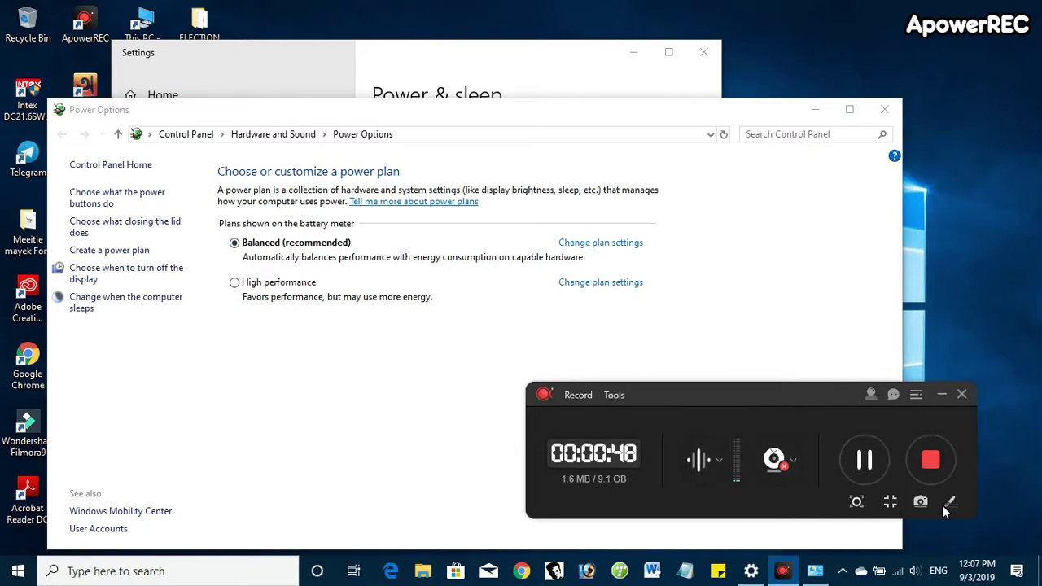
{"action": "left_click", "coordinate": [951, 502]}
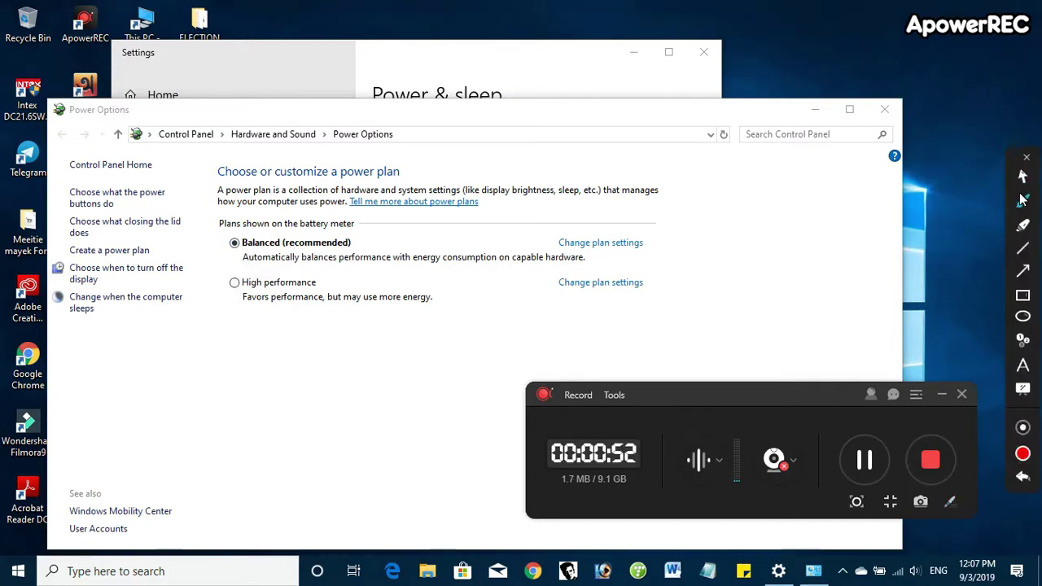
{"action": "left_click", "coordinate": [1023, 271]}
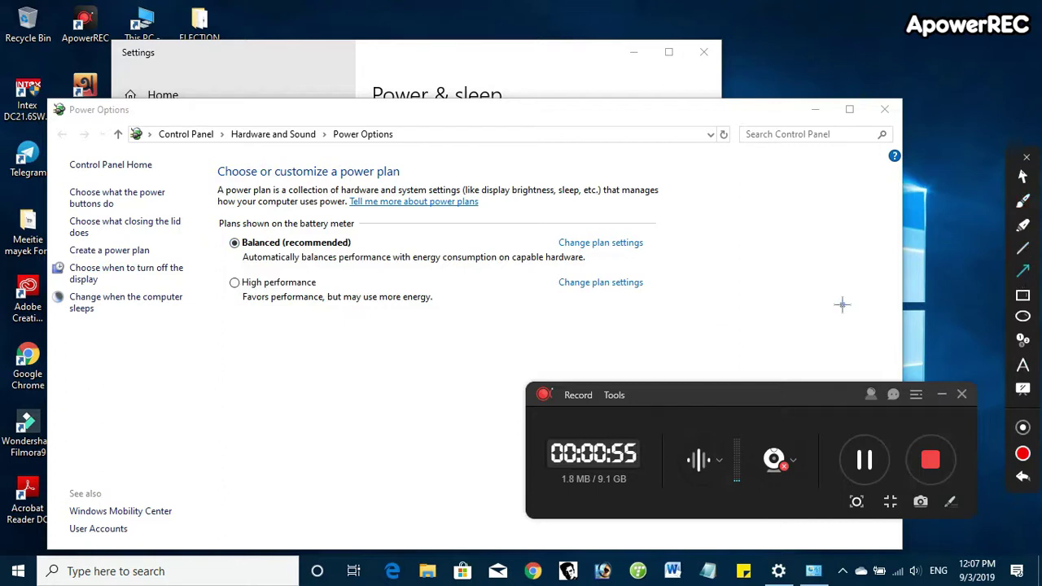
{"action": "mouse_move", "coordinate": [213, 231]}
{"action": "left_mouse_down"}
{"action": "mouse_move", "coordinate": [439, 236]}
{"action": "mouse_move", "coordinate": [414, 287]}
{"action": "left_mouse_up"}
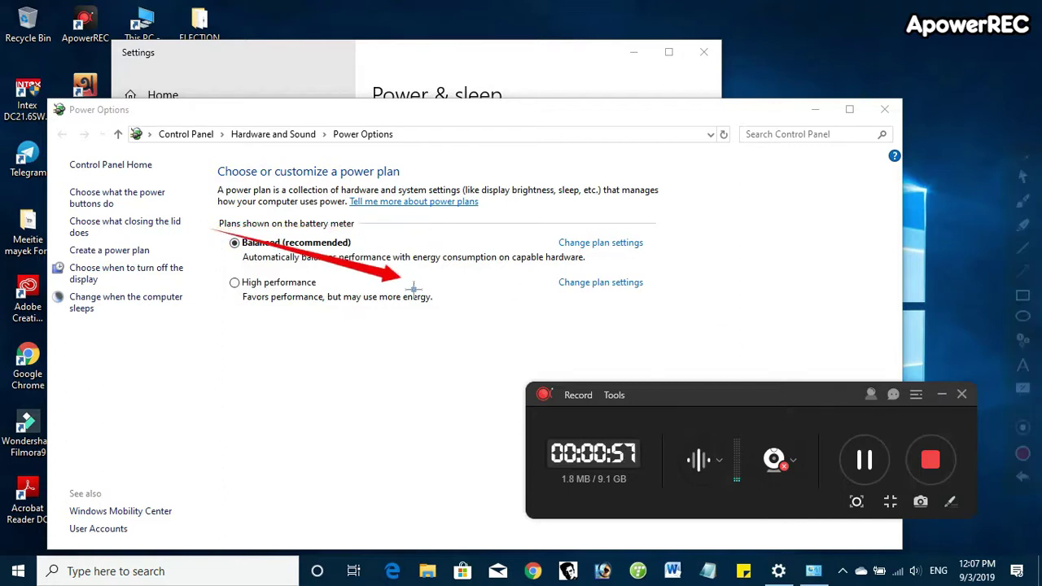
{"action": "mouse_move", "coordinate": [1027, 162]}
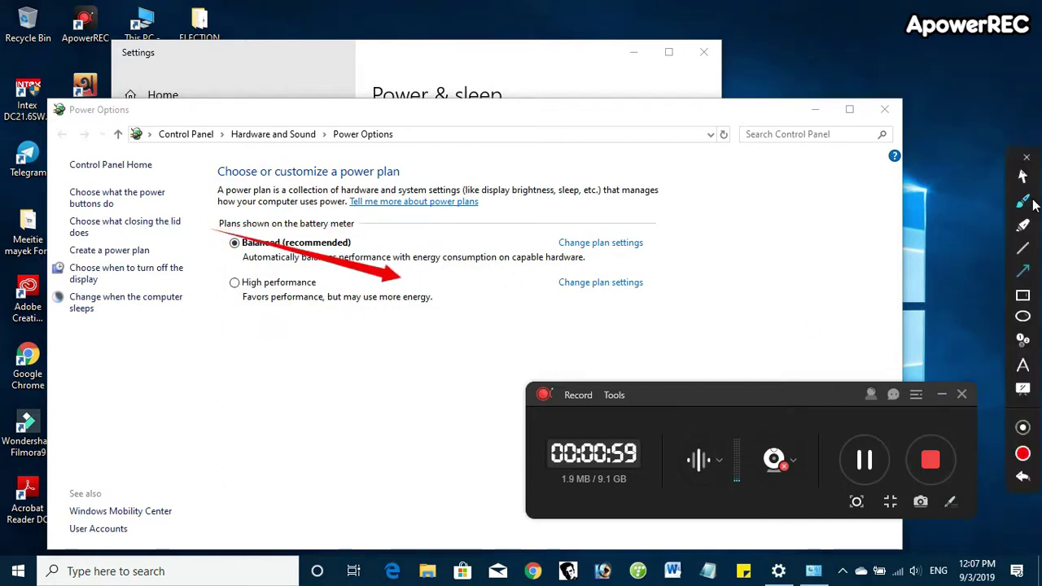
{"action": "left_click", "coordinate": [1025, 161]}
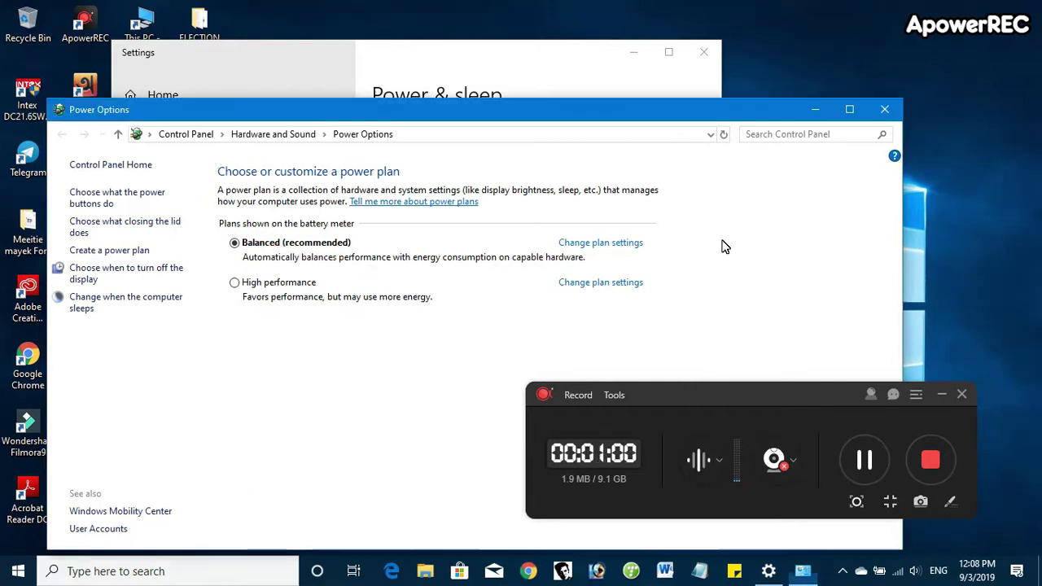
- Select the High performance power plan and mark it with a temporary red arrow annotation
{"action": "left_click", "coordinate": [236, 285]}
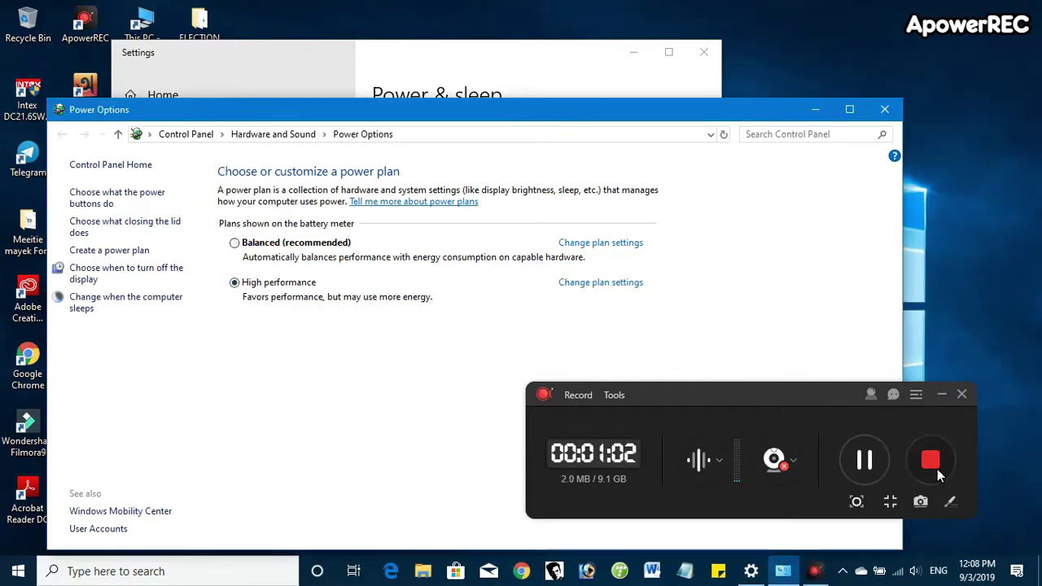
{"action": "left_click", "coordinate": [949, 503]}
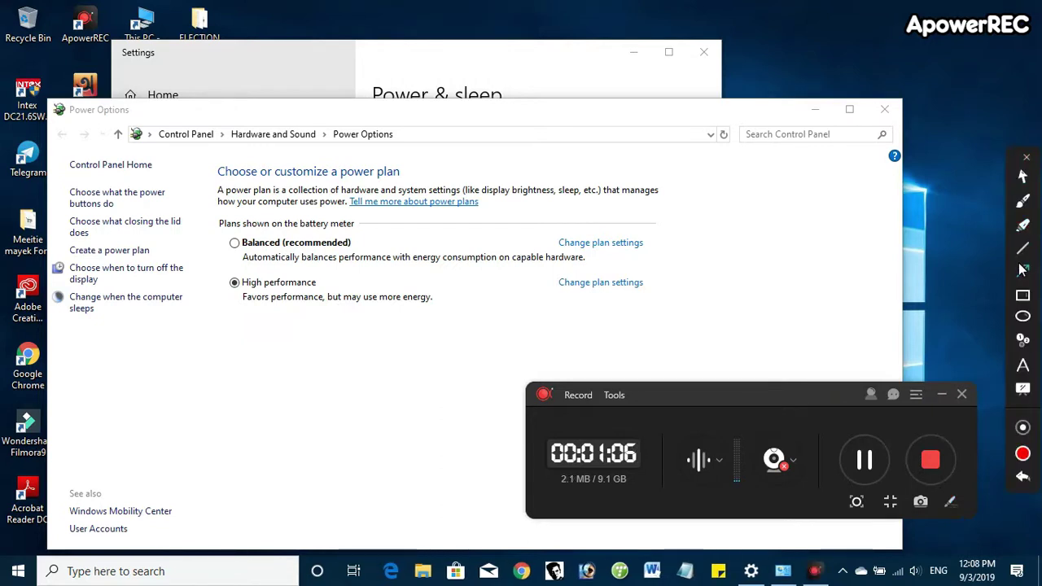
{"action": "left_click", "coordinate": [1022, 268]}
{"action": "left_click_drag", "start_coordinate": [260, 295], "coordinate": [452, 293]}
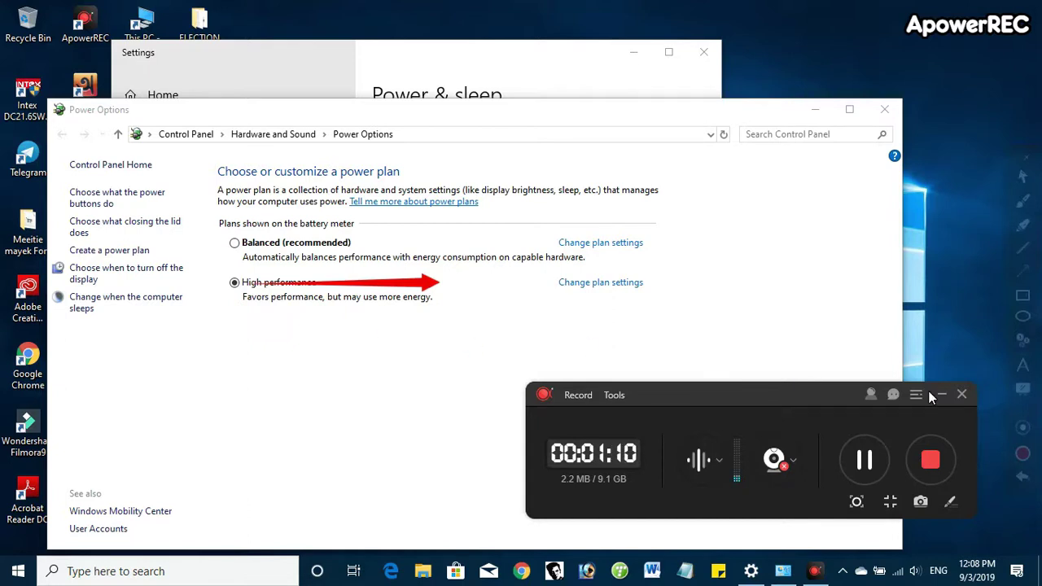
{"action": "left_click", "coordinate": [1023, 176]}
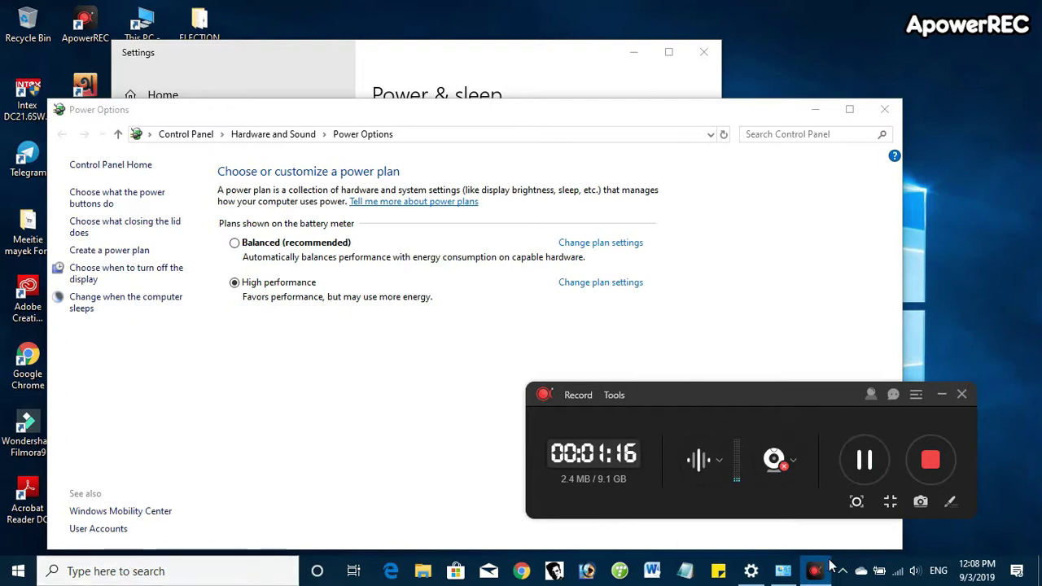
- Minimize the ApowerREC recorder and close the Power Options window
{"action": "left_click", "coordinate": [942, 394]}
{"action": "mouse_move", "coordinate": [813, 569]}
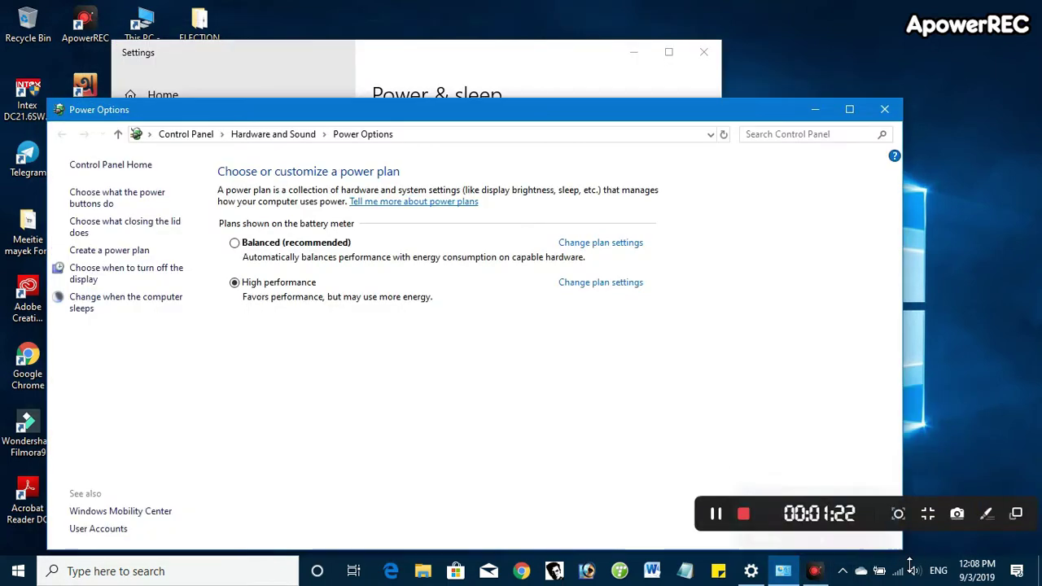
{"action": "right_click", "coordinate": [914, 552]}
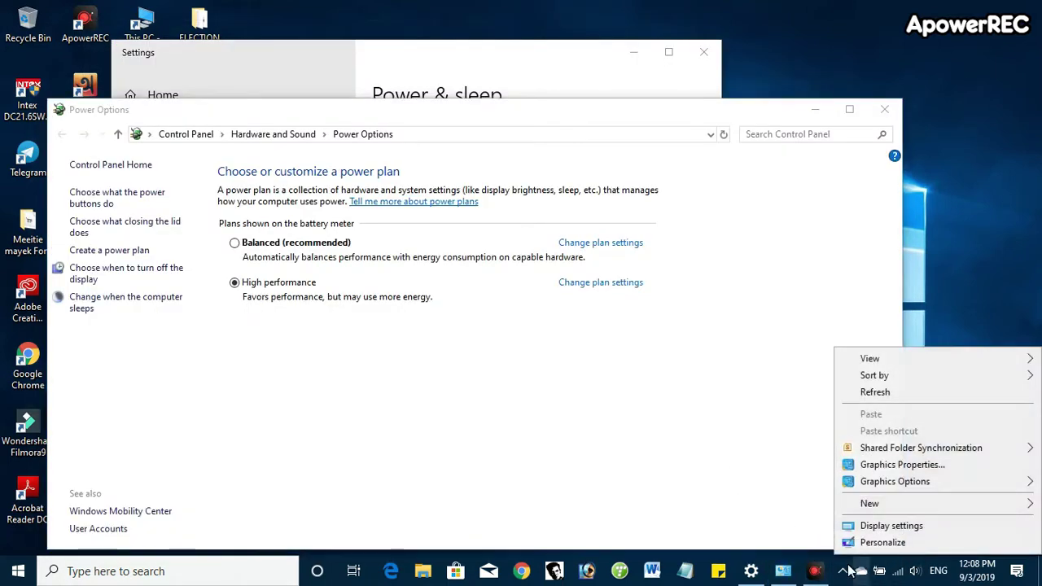
{"action": "left_click", "coordinate": [992, 259]}
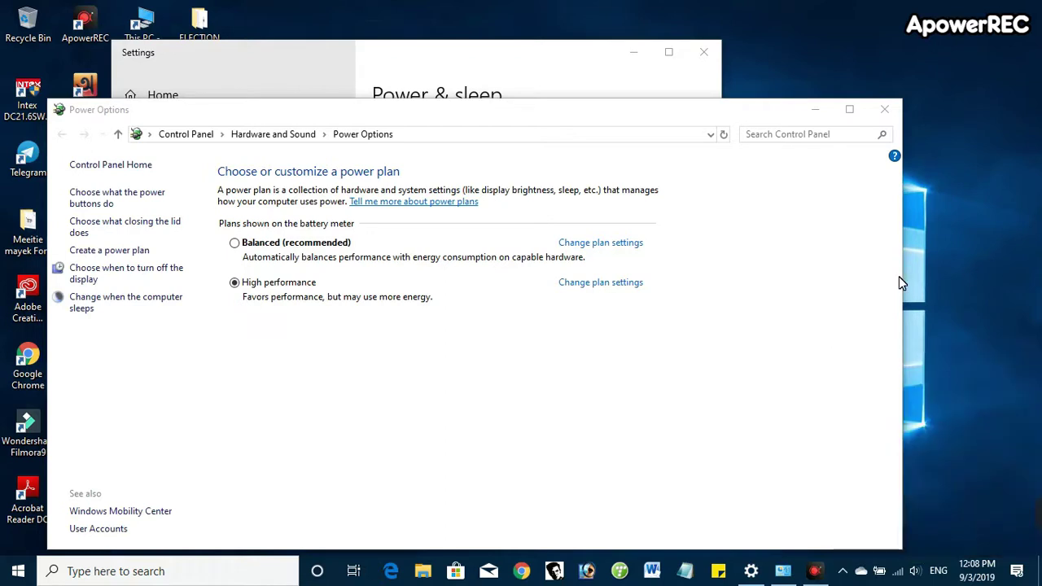
{"action": "left_click", "coordinate": [883, 106]}
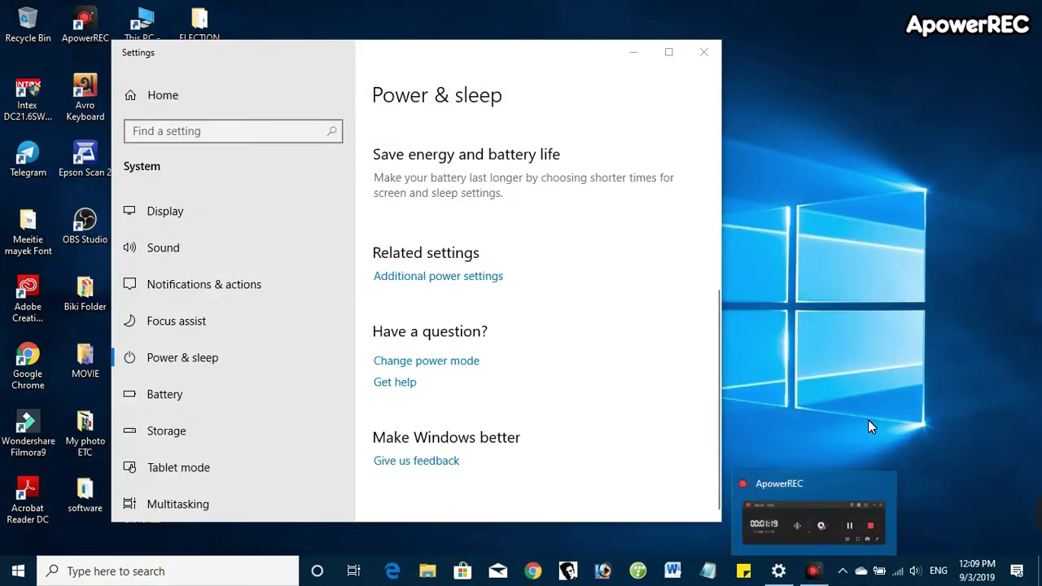
- Restore the ApowerREC recorder and open Task Manager's list of startup programs
{"action": "left_click", "coordinate": [803, 570]}
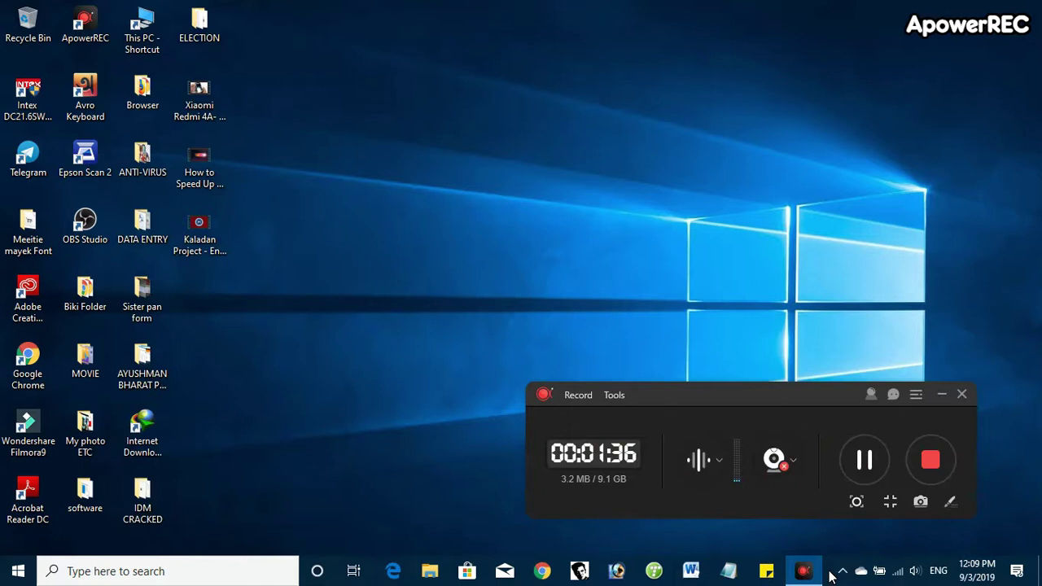
{"action": "right_click", "coordinate": [830, 574]}
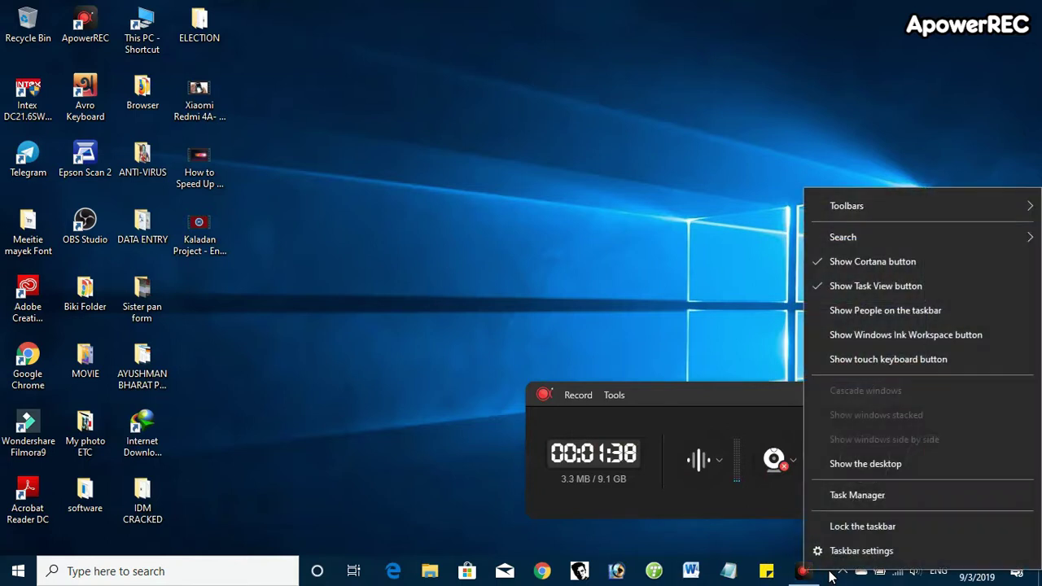
{"action": "left_click", "coordinate": [851, 497]}
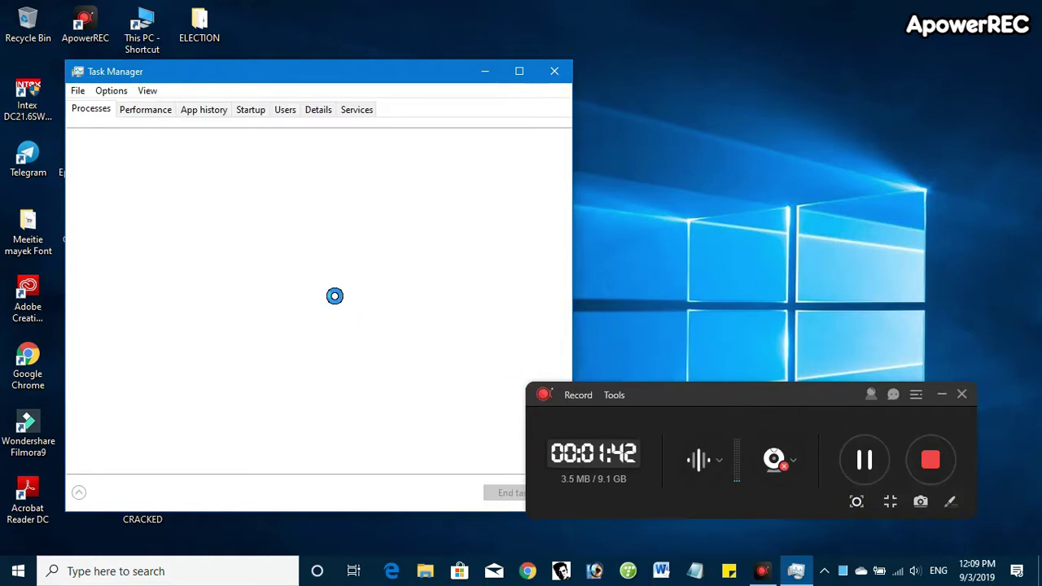
{"action": "left_click", "coordinate": [251, 109]}
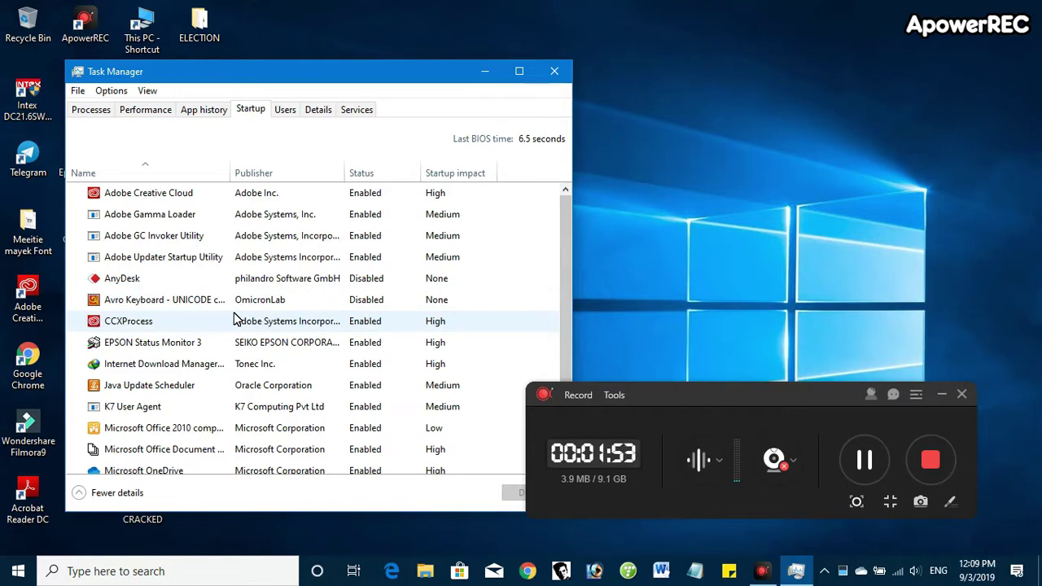
- Disable Internet Download Manager as a startup program and pause the screen recording
{"action": "right_click", "coordinate": [349, 364]}
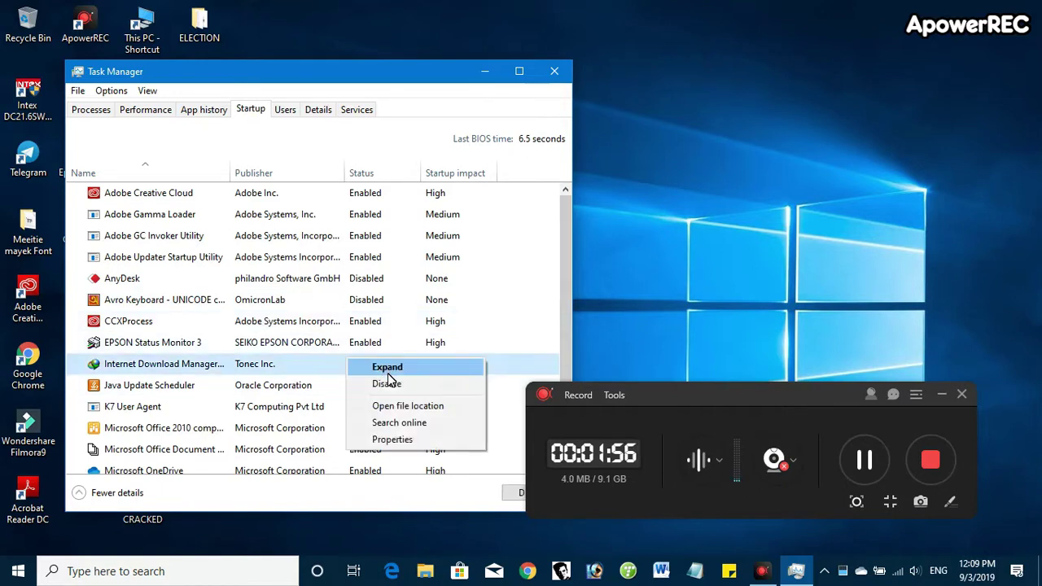
{"action": "left_click", "coordinate": [388, 384]}
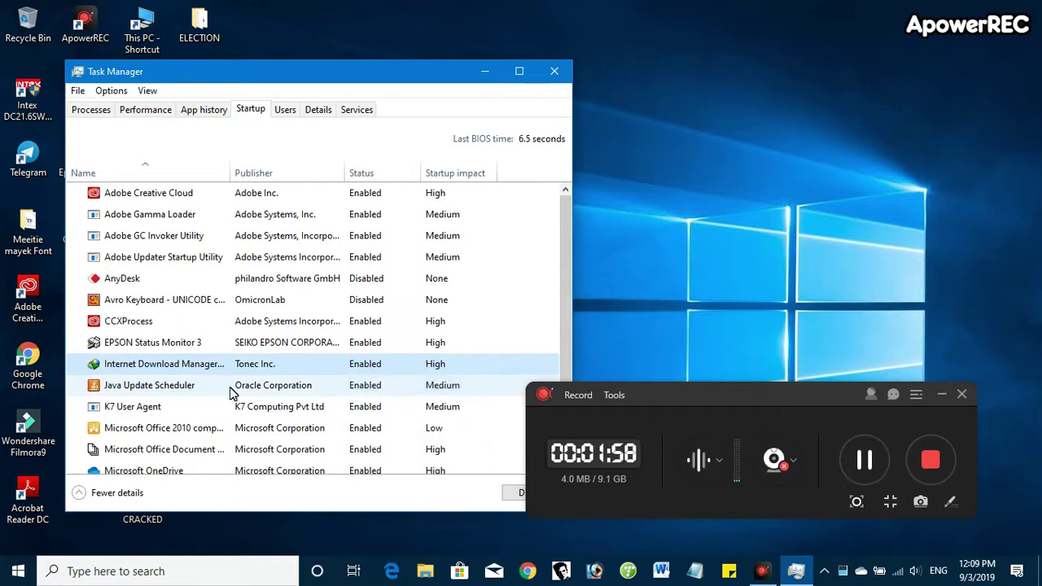
{"action": "scroll", "coordinate": [231, 393], "scroll_direction": "down", "scroll_amount": 3}
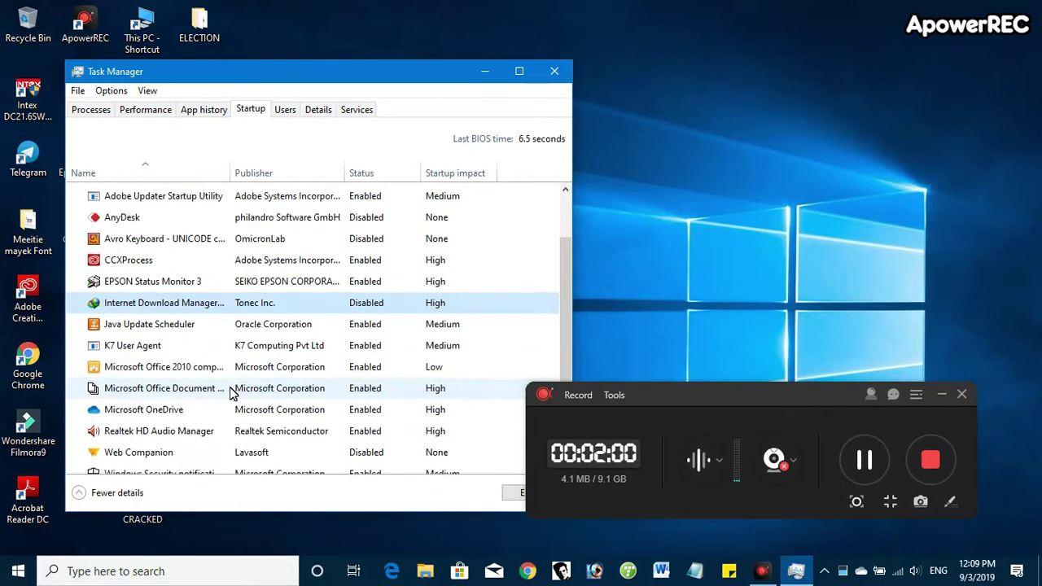
{"action": "scroll", "coordinate": [244, 395], "scroll_direction": "down", "scroll_amount": 1}
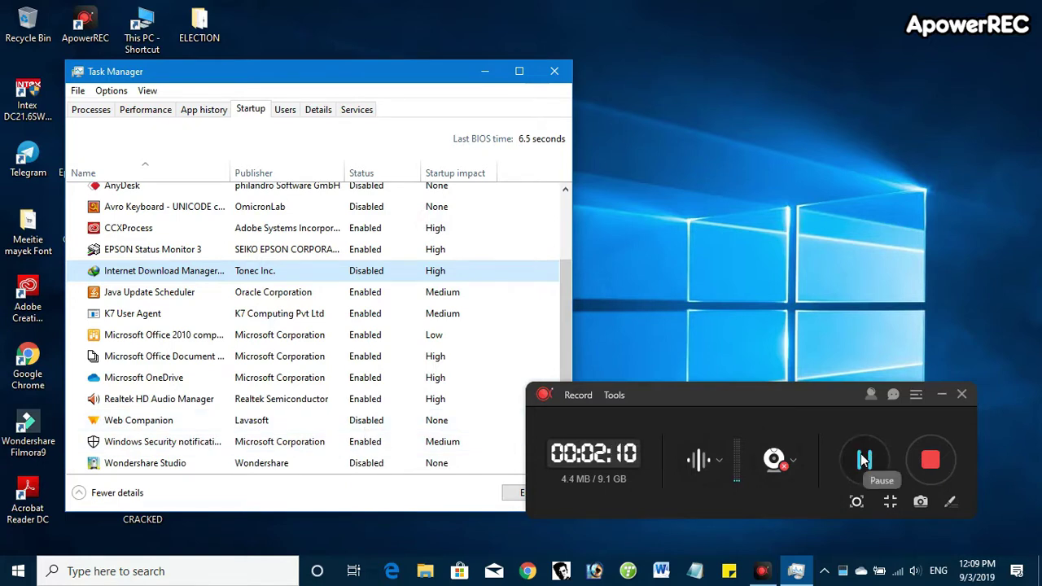
{"action": "left_click", "coordinate": [864, 460]}
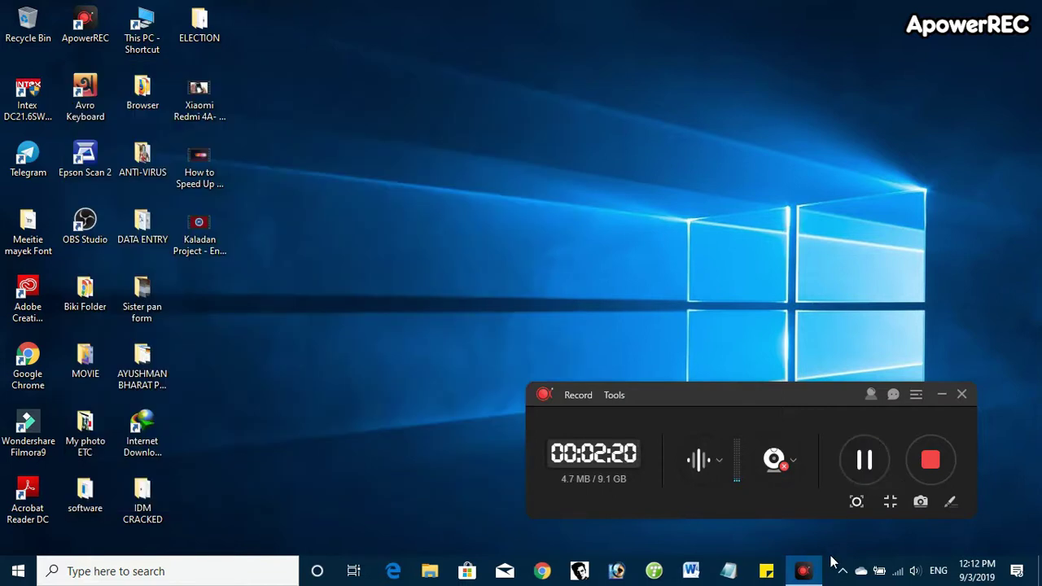
- Open Task Manager again to view the running processes and close its window
{"action": "right_click", "coordinate": [829, 555]}
{"action": "left_click", "coordinate": [834, 570]}
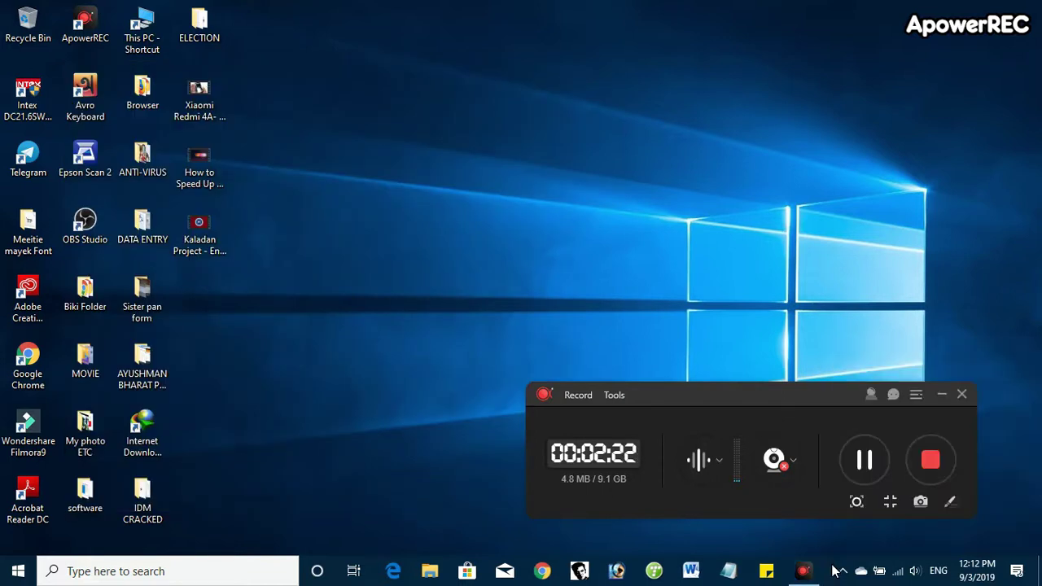
{"action": "right_click", "coordinate": [834, 570]}
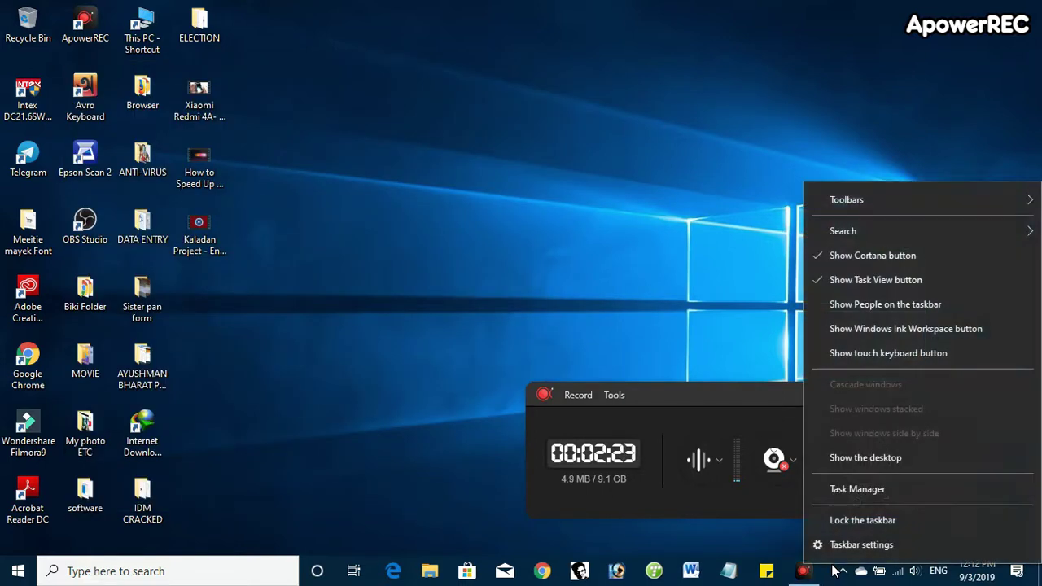
{"action": "left_click", "coordinate": [867, 495]}
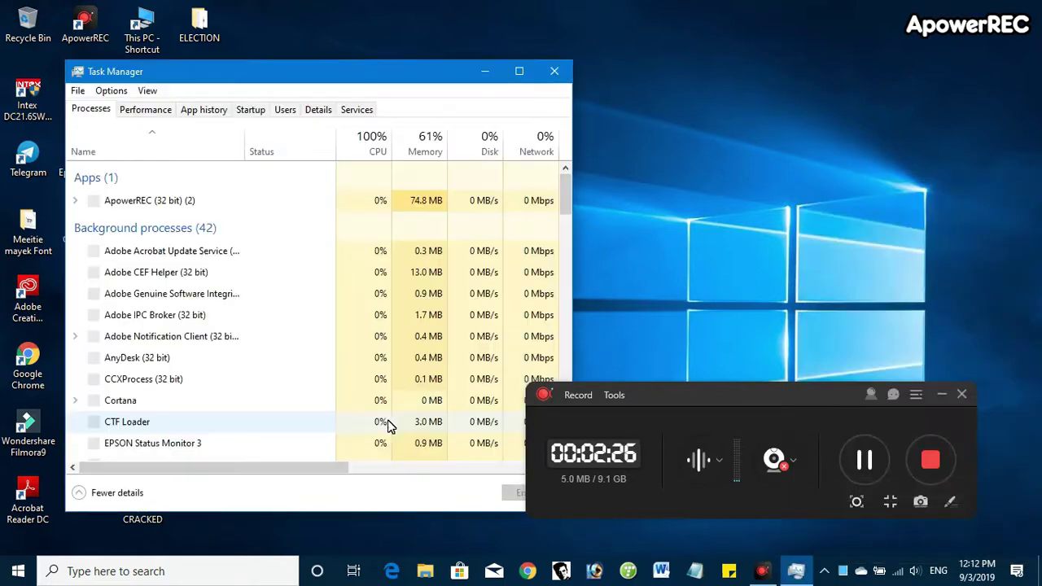
{"action": "left_click", "coordinate": [564, 73]}
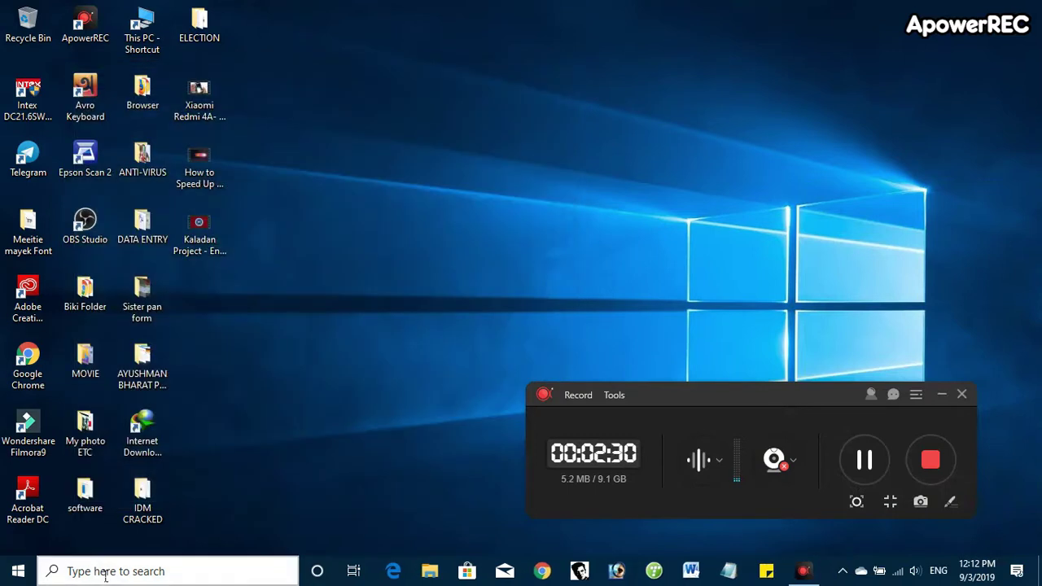
- Open Defragment and Optimize Drives, start optimizing the C: drive, and move the ApowerREC recorder off its window
{"action": "left_click", "coordinate": [105, 573]}
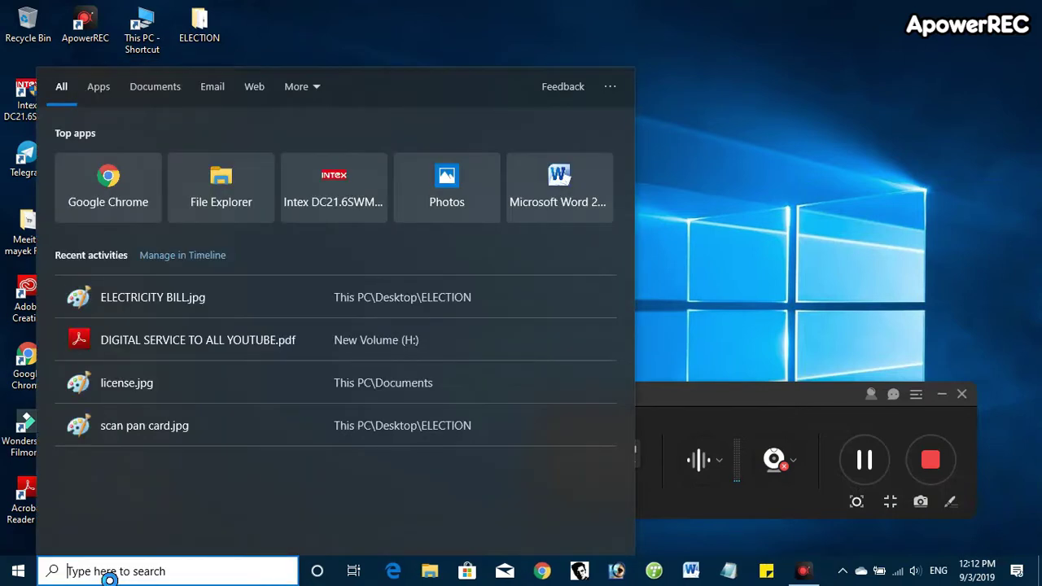
{"action": "type", "text": "degr"}
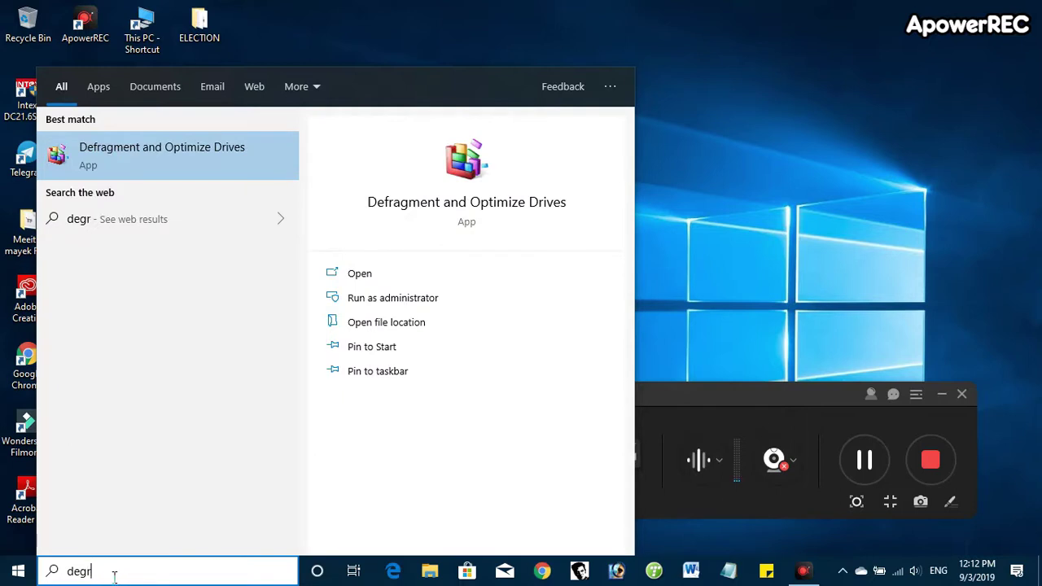
{"action": "left_click", "coordinate": [132, 158]}
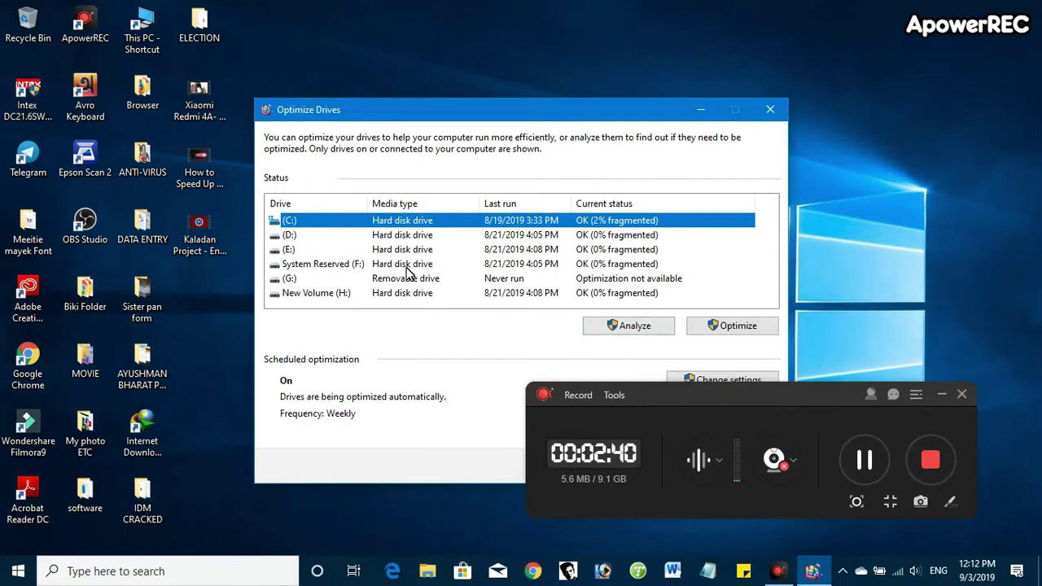
{"action": "left_click", "coordinate": [722, 325]}
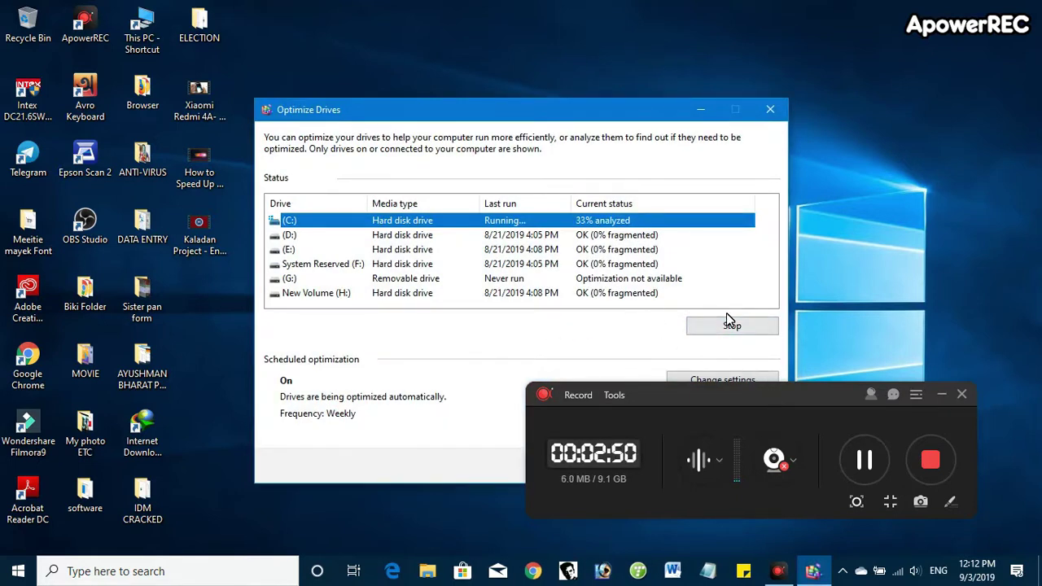
{"action": "left_click_drag", "start_coordinate": [790, 394], "coordinate": [772, 489]}
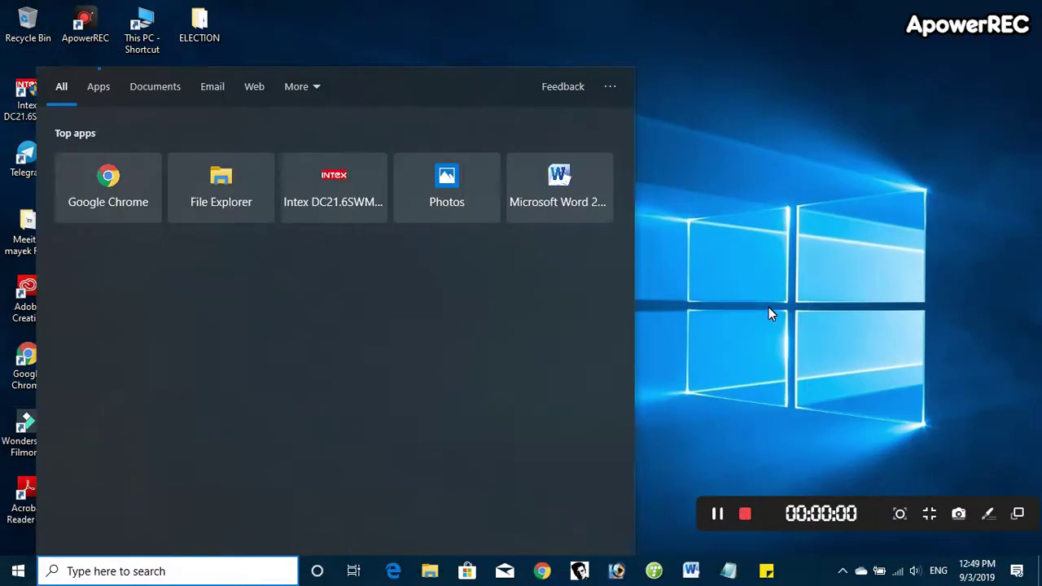
- Open System Configuration by running msconfig from the Run dialog
{"action": "left_click", "coordinate": [814, 295]}
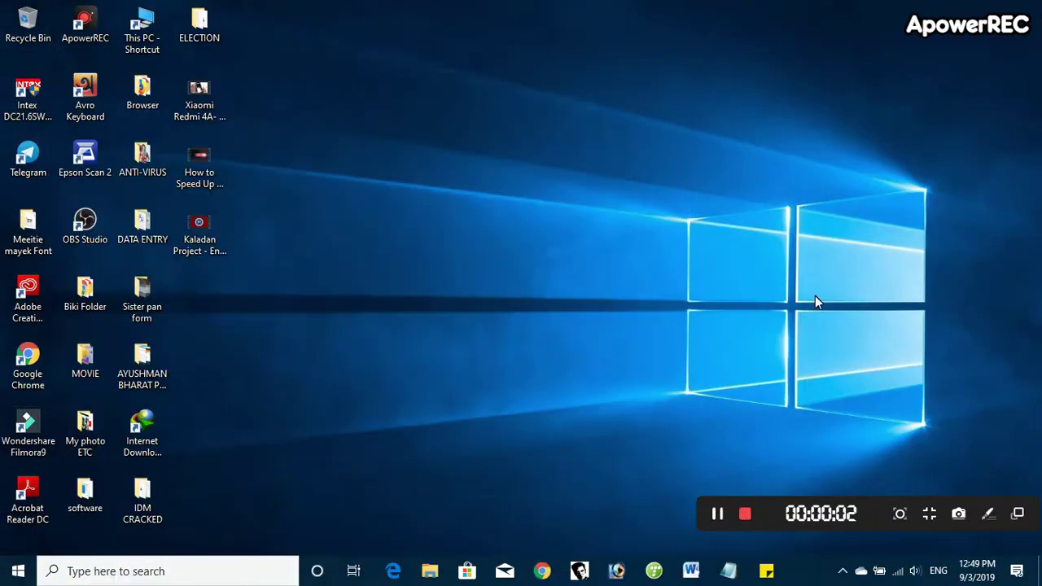
{"action": "left_click", "coordinate": [16, 571]}
{"action": "right_click", "coordinate": [12, 570]}
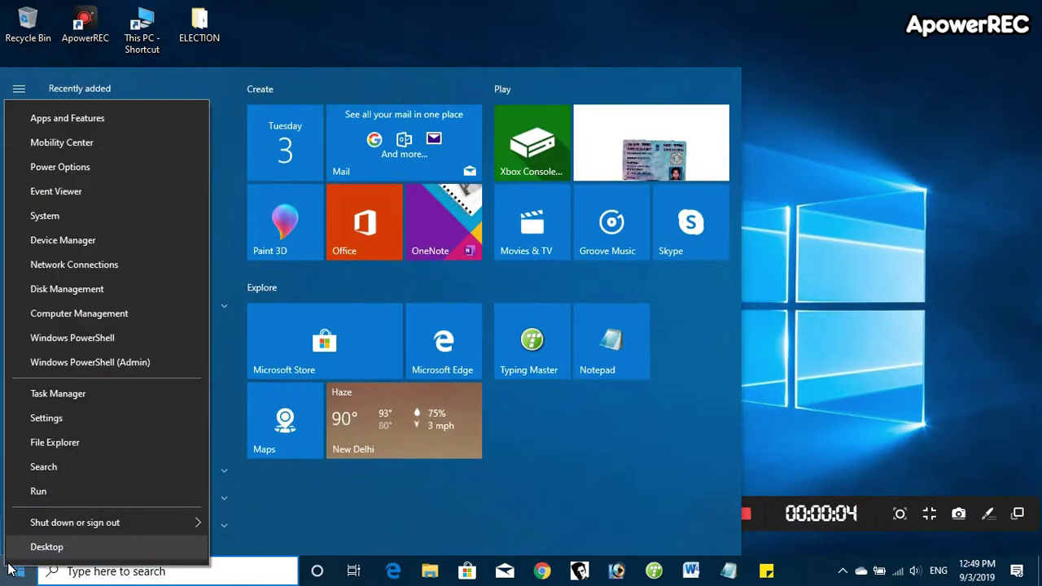
{"action": "left_click", "coordinate": [41, 488]}
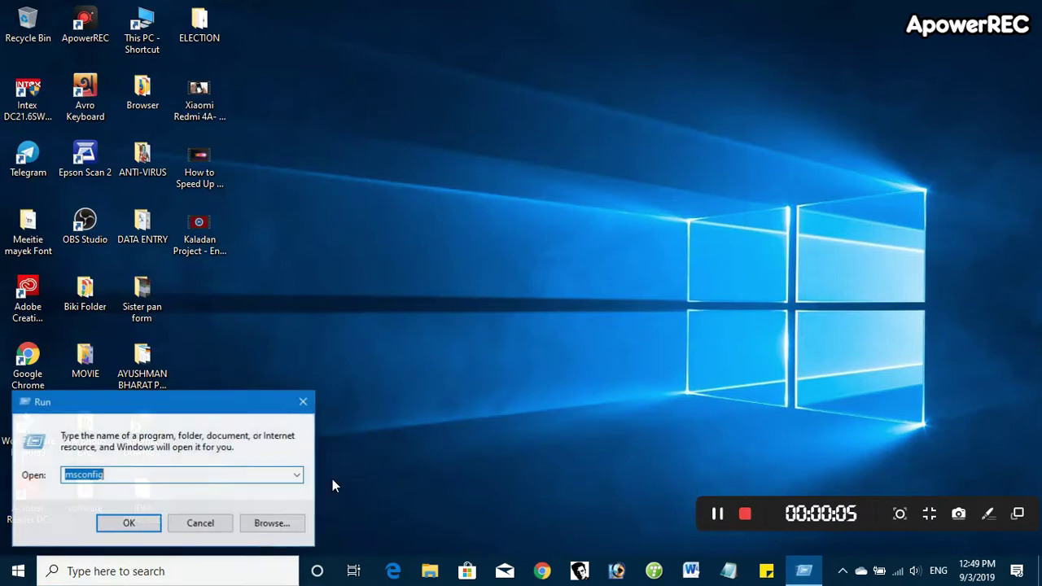
{"action": "left_click", "coordinate": [128, 523]}
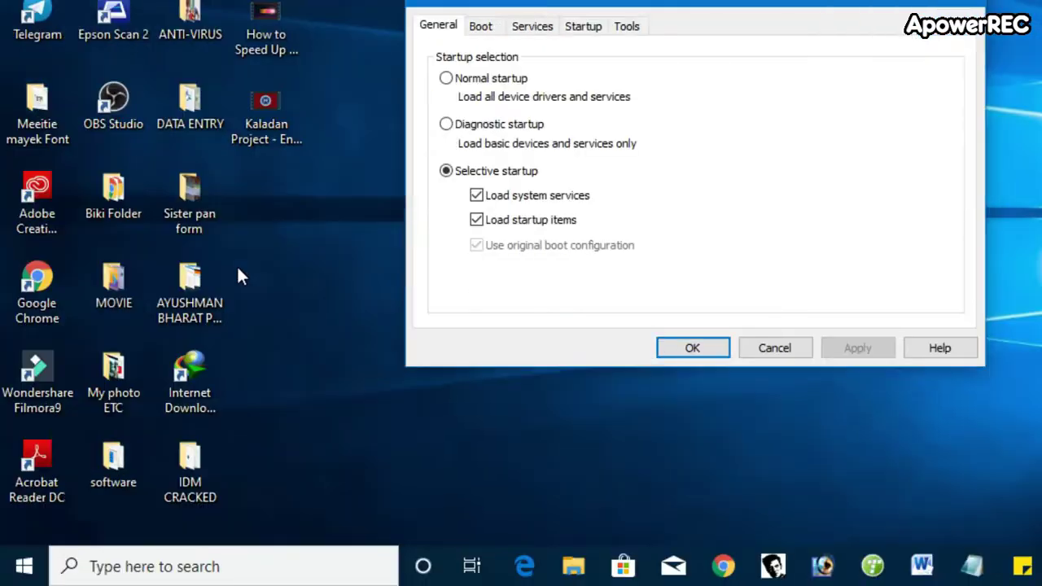
{"action": "left_click_drag", "start_coordinate": [83, 272], "coordinate": [131, 143]}
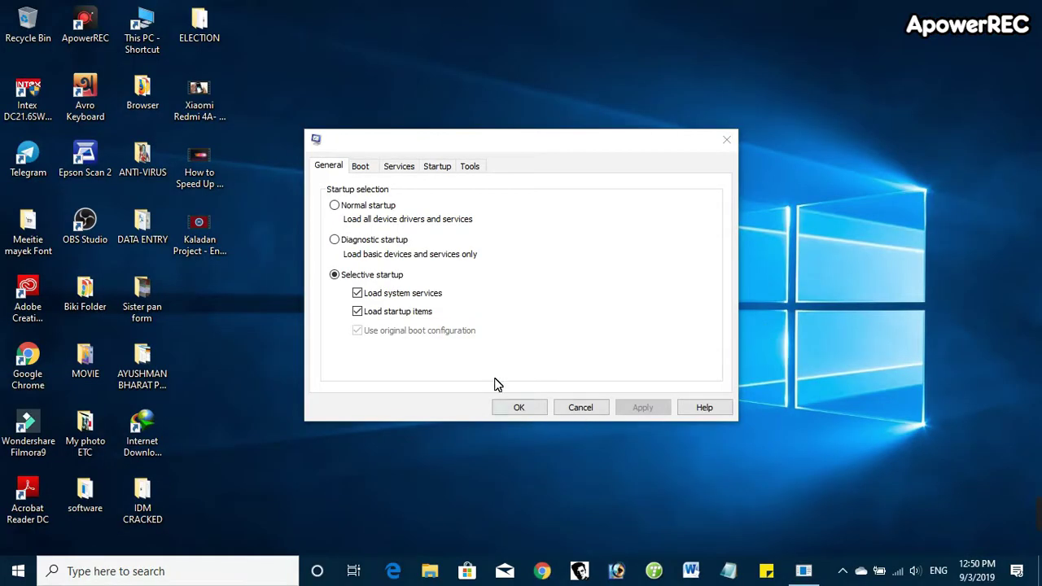
- Hide all Microsoft services in System Configuration's list of services and confirm the dialog
{"action": "left_click", "coordinate": [400, 166]}
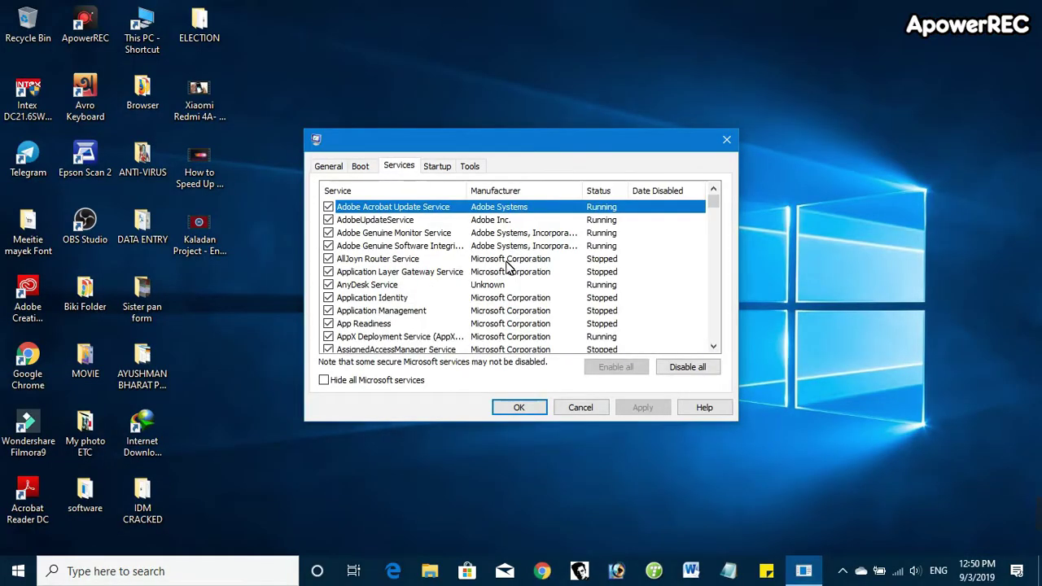
{"action": "left_click", "coordinate": [389, 168]}
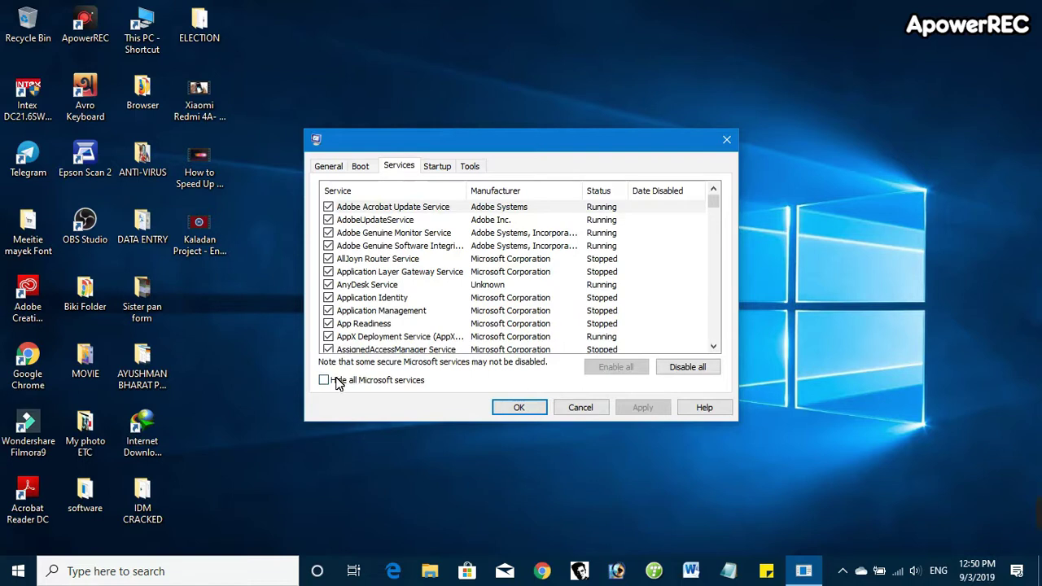
{"action": "left_click", "coordinate": [340, 166]}
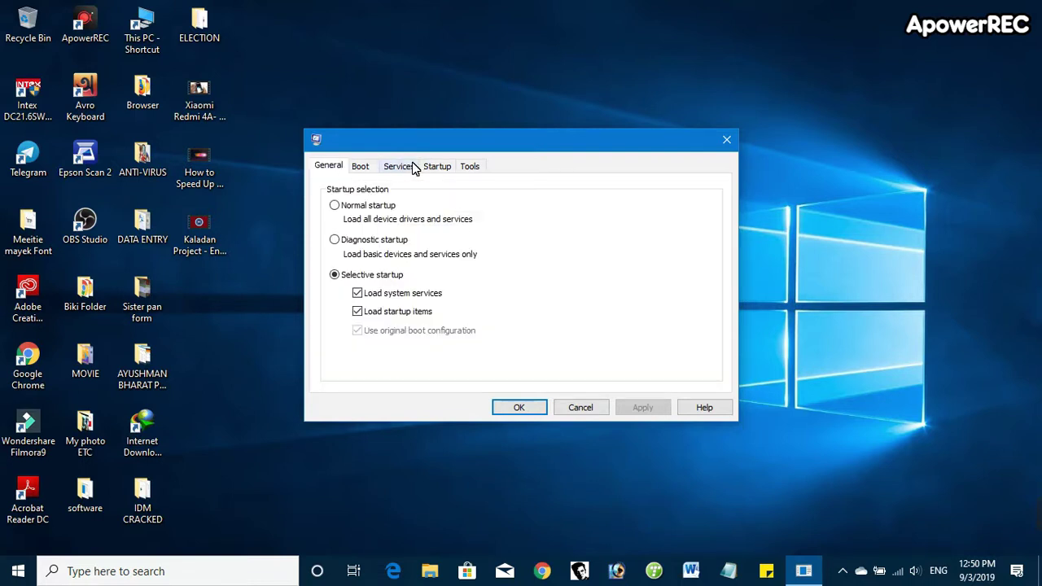
{"action": "left_click", "coordinate": [405, 167]}
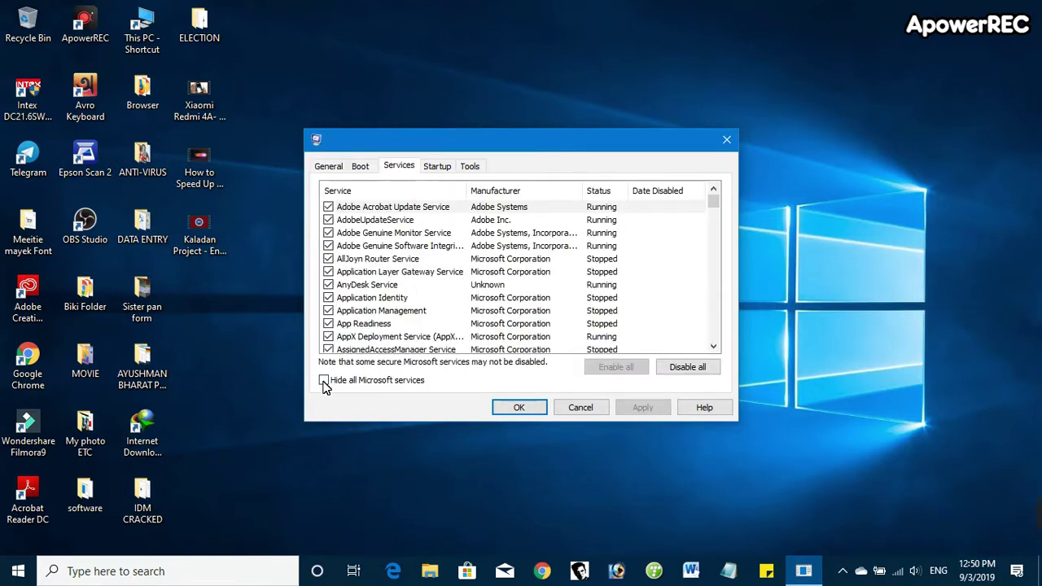
{"action": "left_click", "coordinate": [324, 380]}
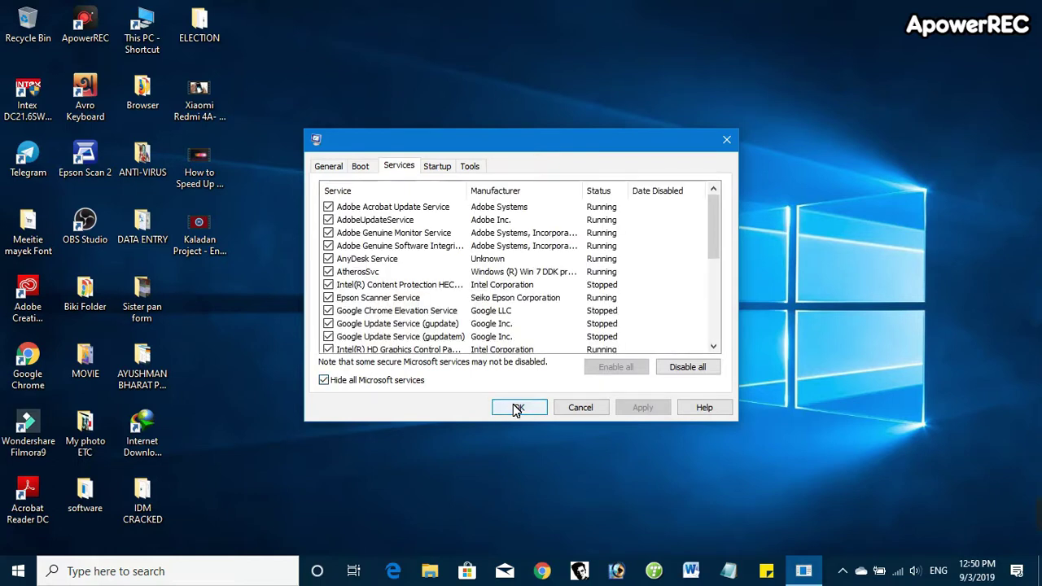
{"action": "left_click", "coordinate": [514, 409]}
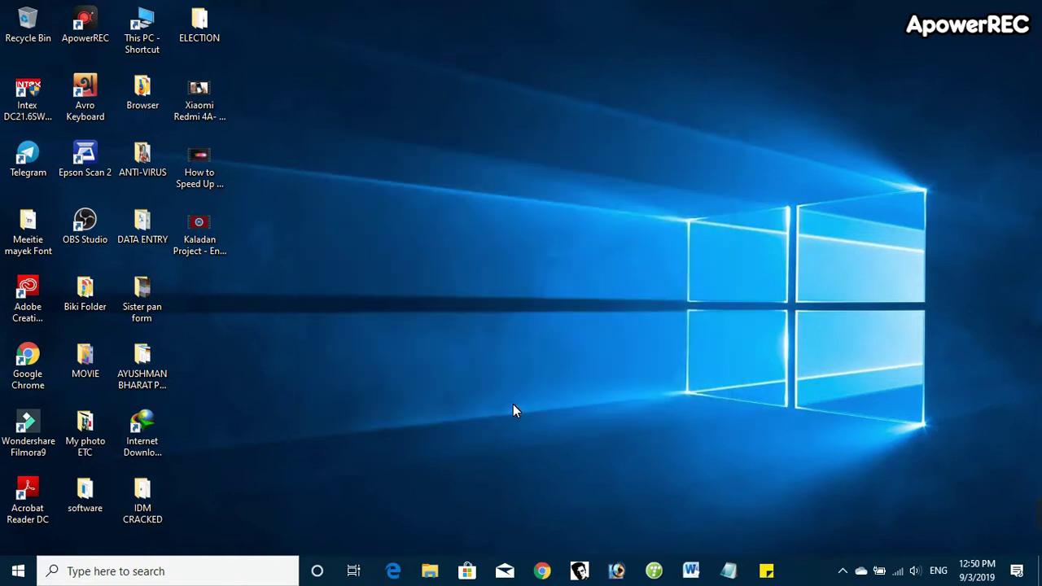
- Run ApowerREC as administrator and refresh the desktop repeatedly
{"action": "right_click", "coordinate": [94, 29]}
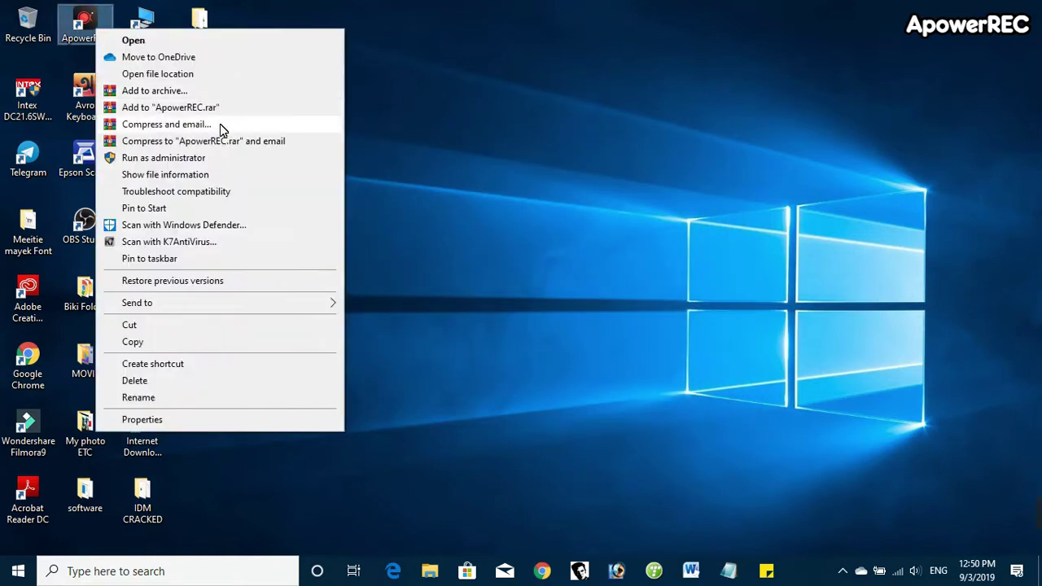
{"action": "left_click", "coordinate": [159, 157]}
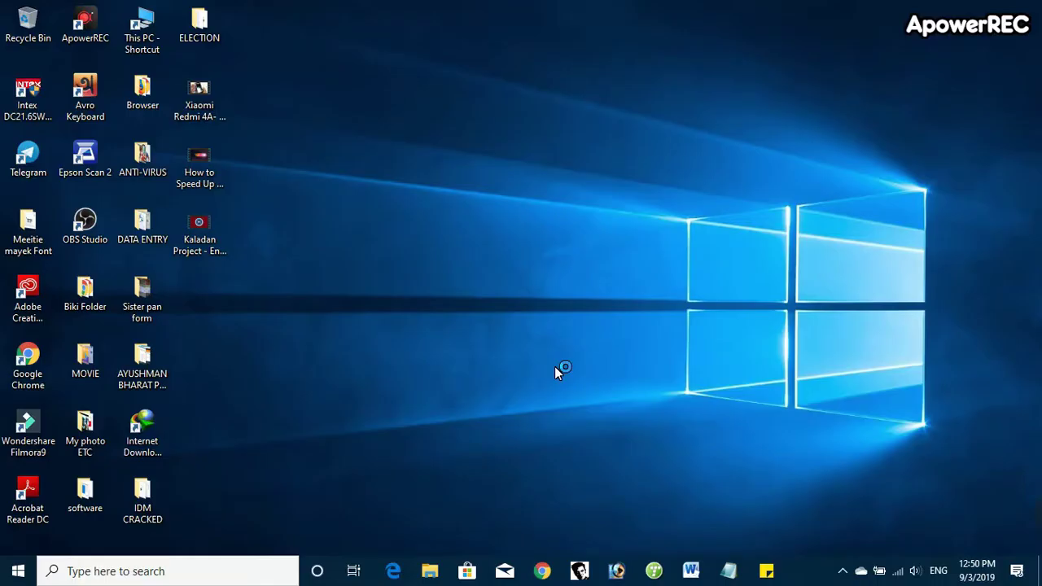
{"action": "right_click", "coordinate": [614, 236]}
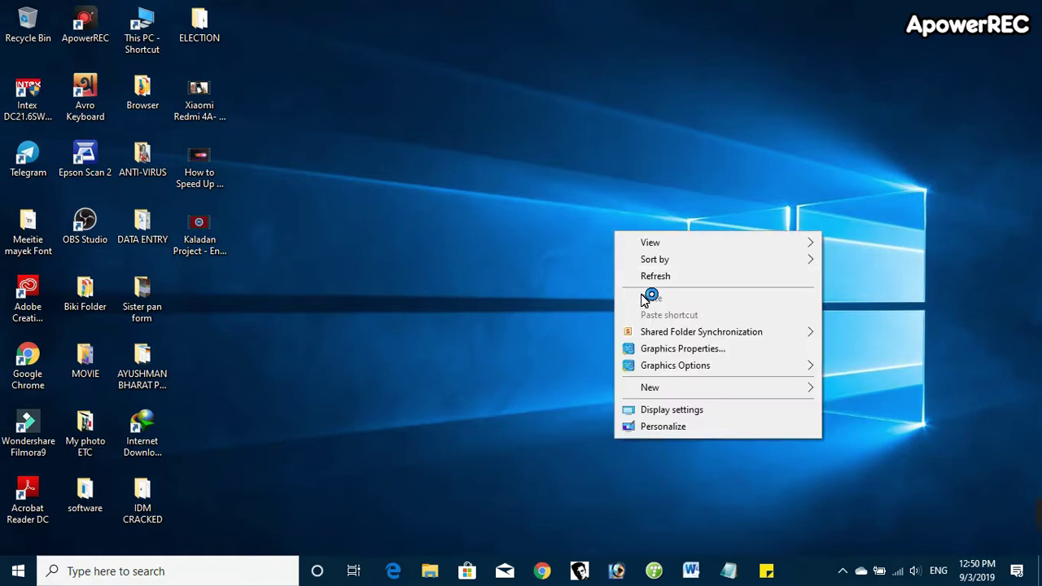
{"action": "left_click", "coordinate": [655, 277]}
{"action": "right_click", "coordinate": [637, 257]}
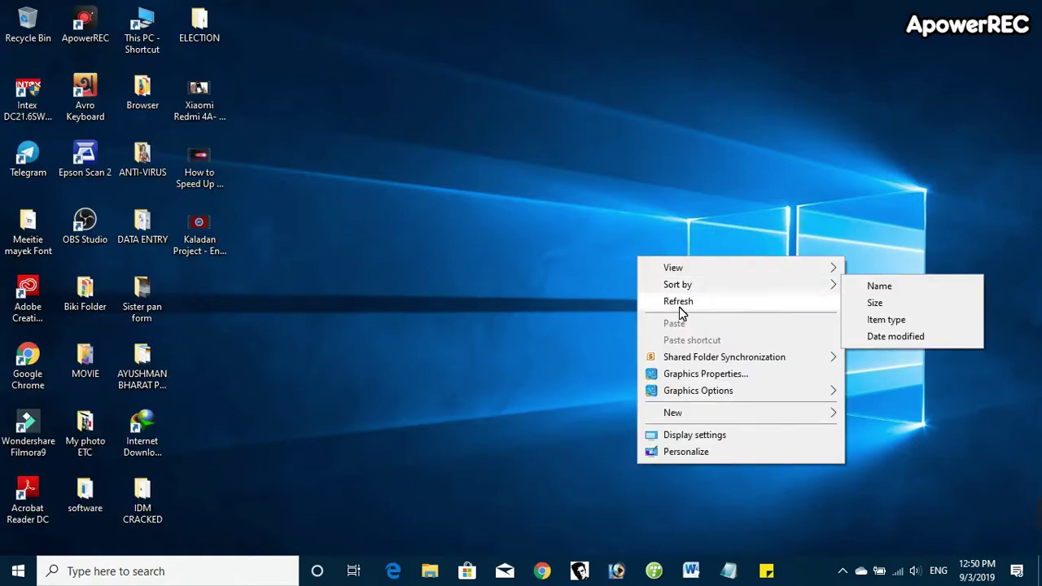
{"action": "left_click", "coordinate": [677, 301]}
{"action": "right_click", "coordinate": [670, 270]}
{"action": "left_click", "coordinate": [724, 318]}
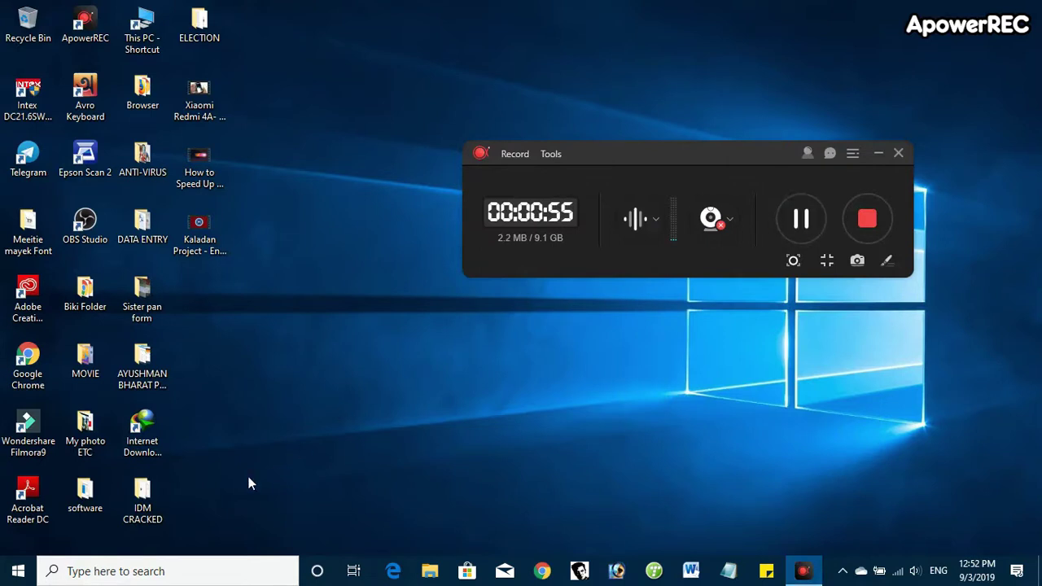
{"action": "left_click", "coordinate": [145, 572]}
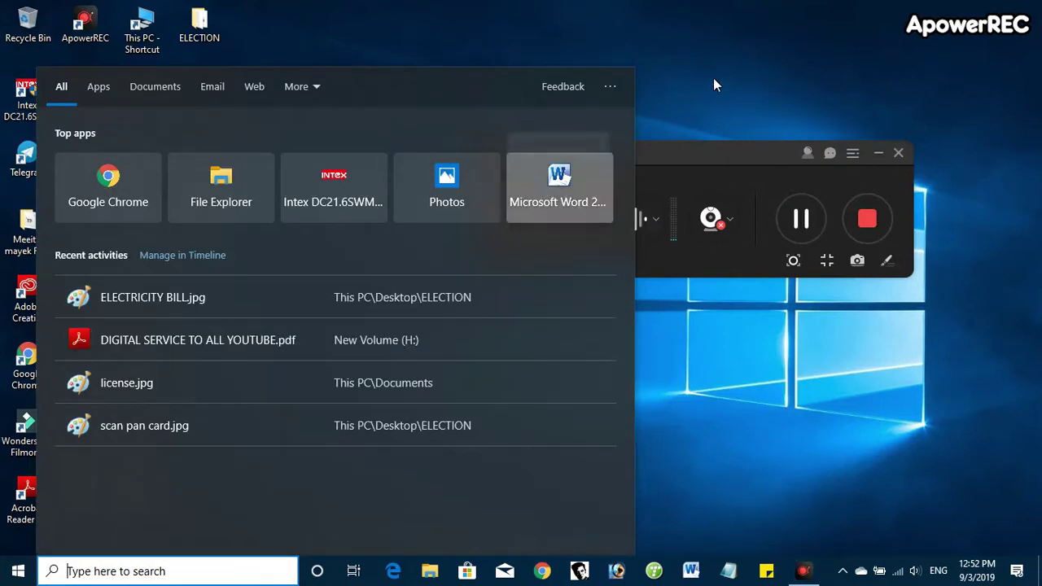
{"action": "left_click", "coordinate": [749, 48]}
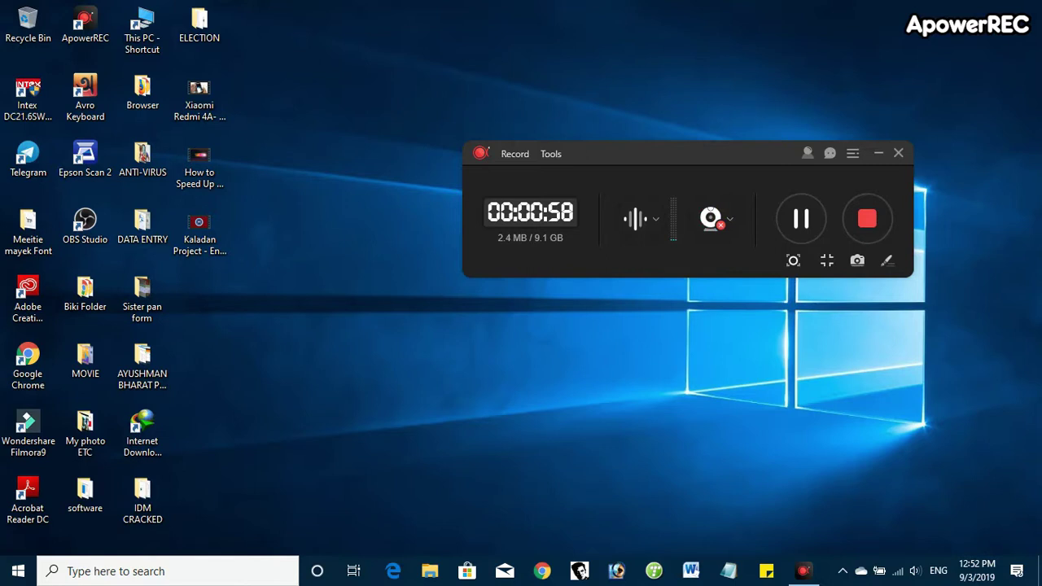
- Open the Run dialog, replace the msconfig entry with "regdit" and try to run it
{"action": "left_click", "coordinate": [5, 573]}
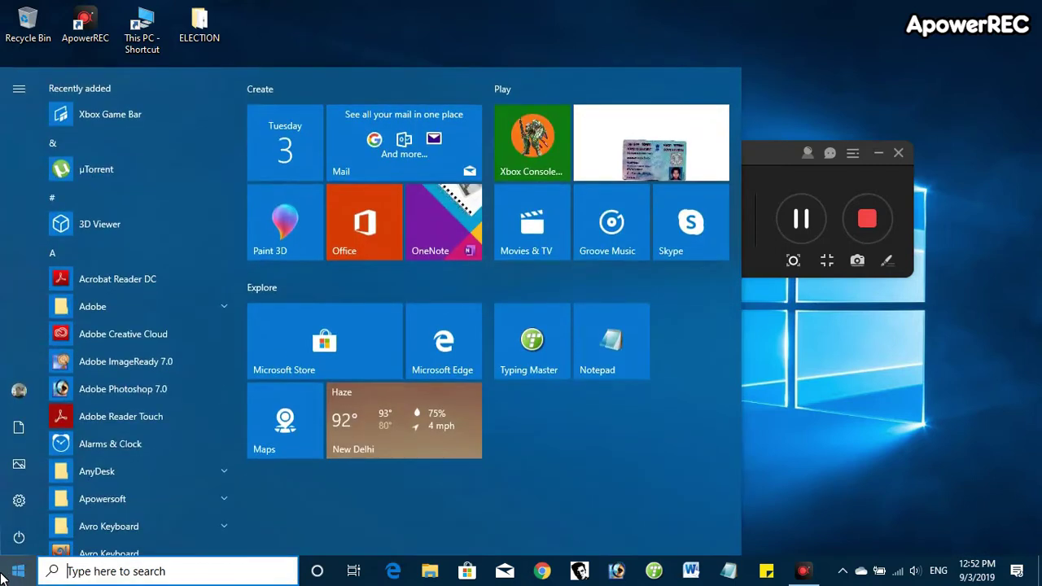
{"action": "right_click", "coordinate": [4, 574]}
{"action": "left_click", "coordinate": [47, 500]}
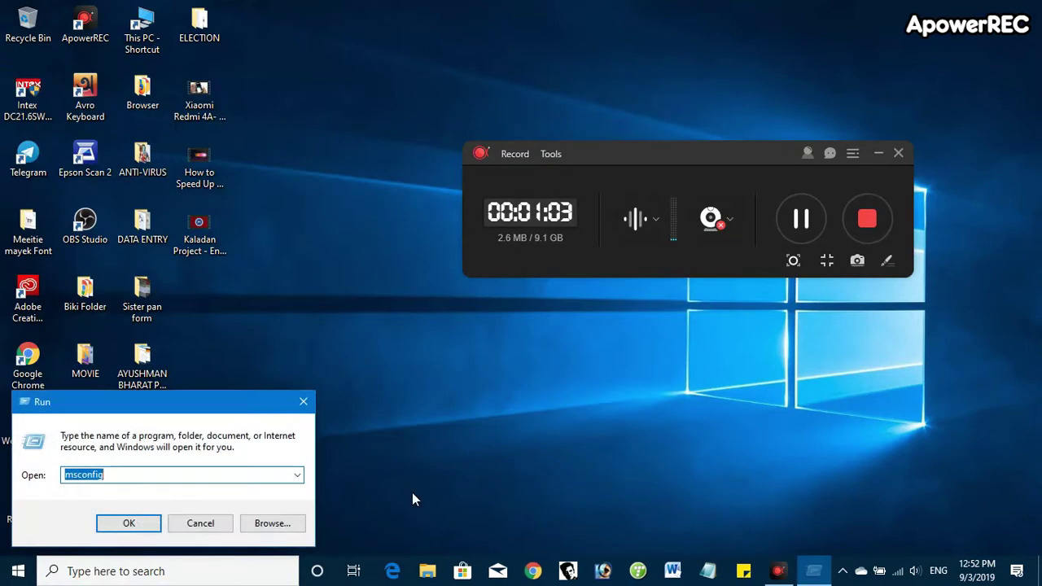
{"action": "key", "text": "BackSpace"}
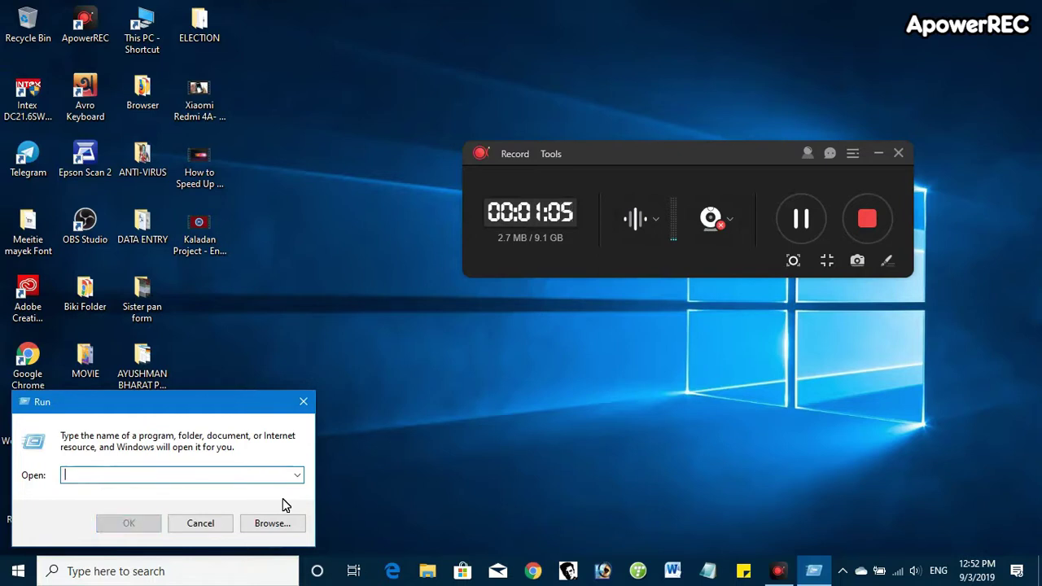
{"action": "type", "text": "reg"}
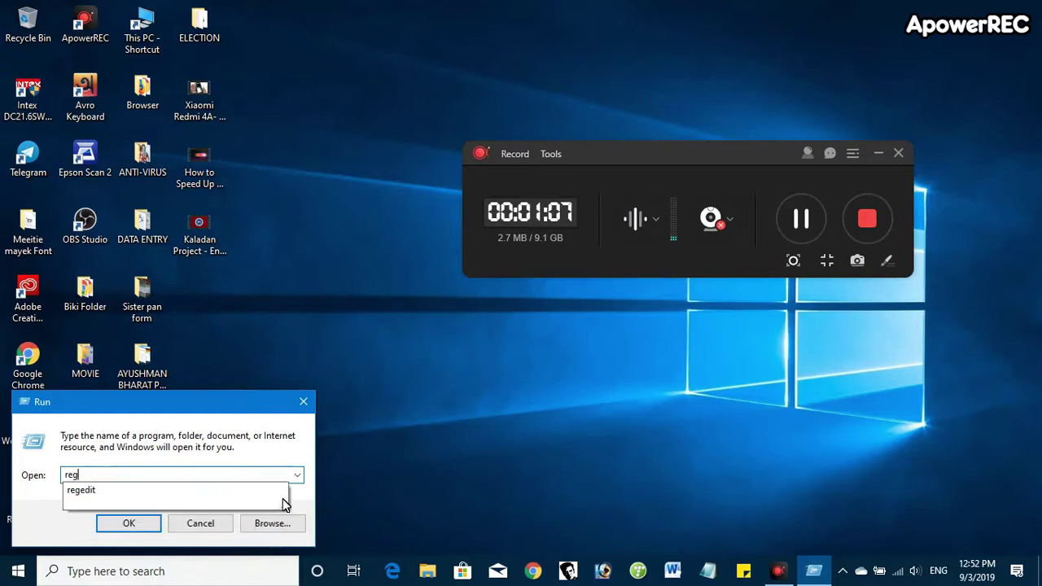
{"action": "type", "text": "dit"}
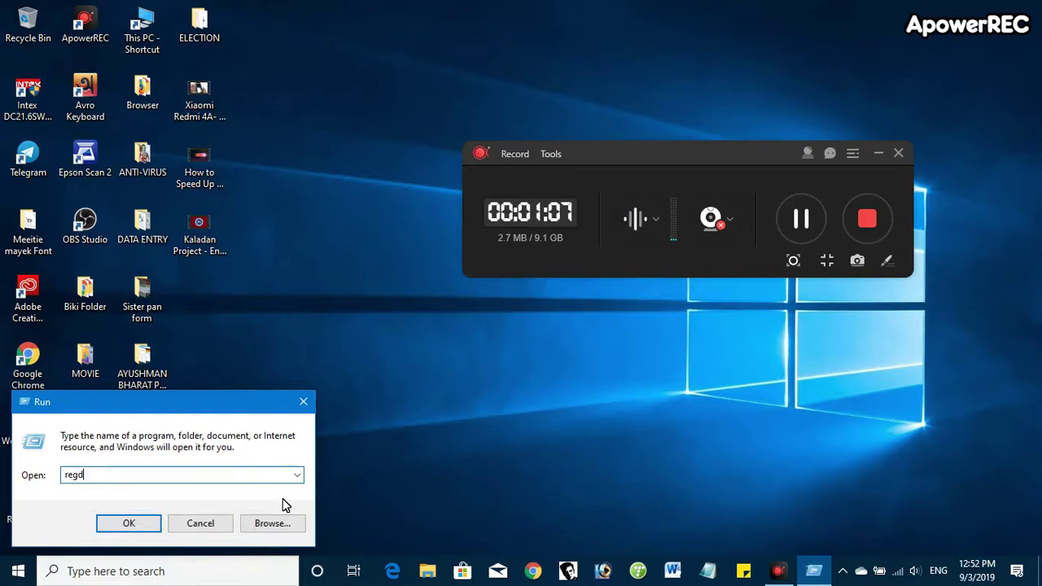
{"action": "key", "text": "Return"}
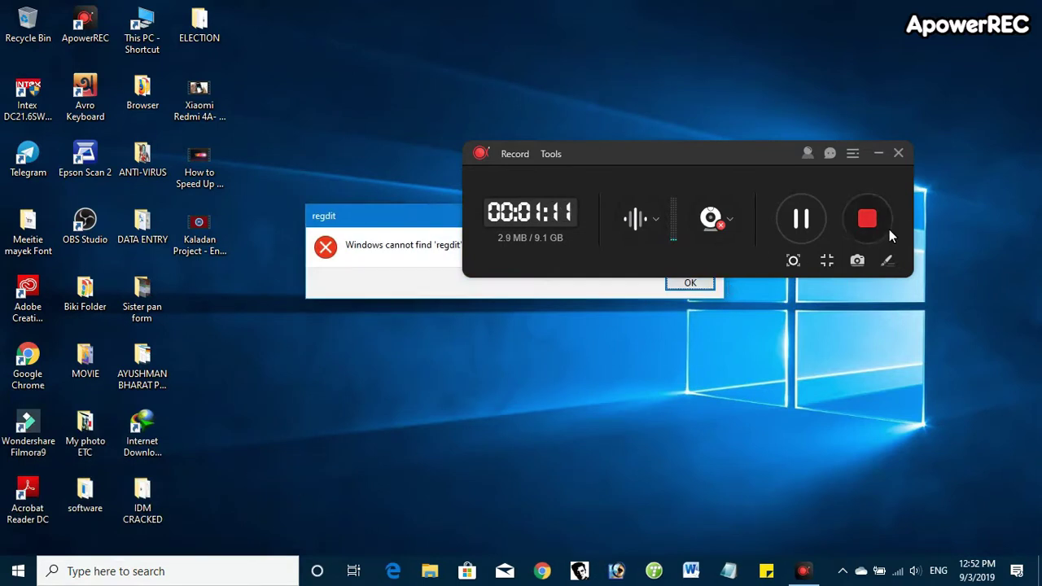
- Dismiss the error message, correct the command to regedit, and open Registry Editor with administrator permission
{"action": "left_click", "coordinate": [696, 281]}
{"action": "left_click", "coordinate": [79, 472]}
{"action": "left_click", "coordinate": [86, 476]}
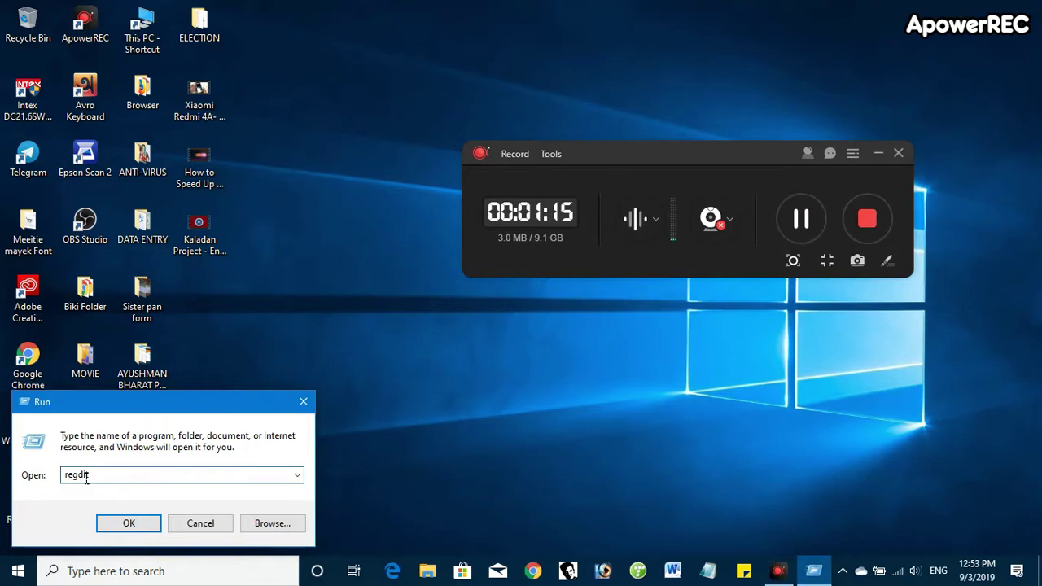
{"action": "left_click", "coordinate": [130, 524]}
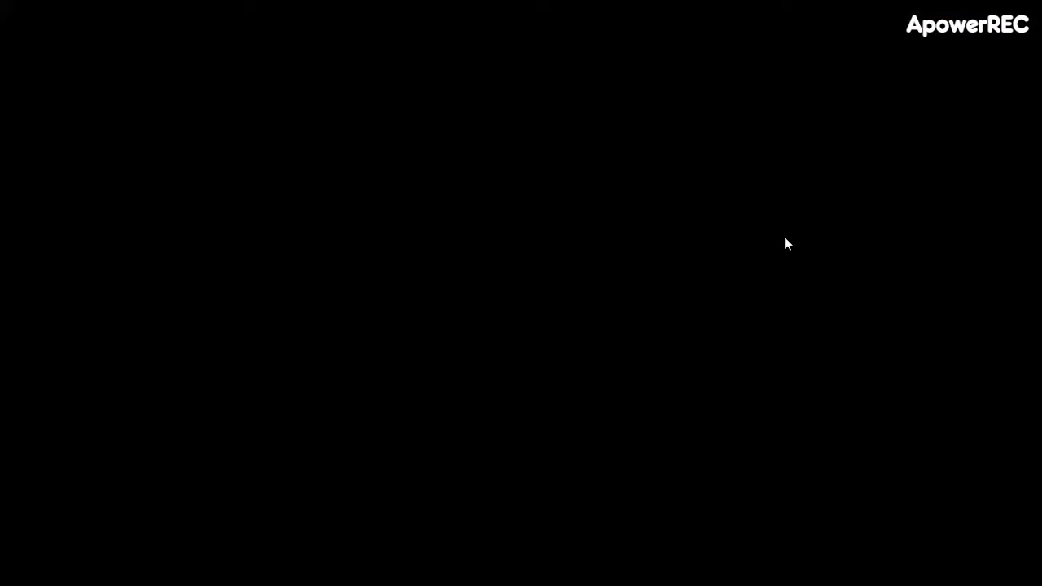
{"action": "key", "text": "alt+y"}
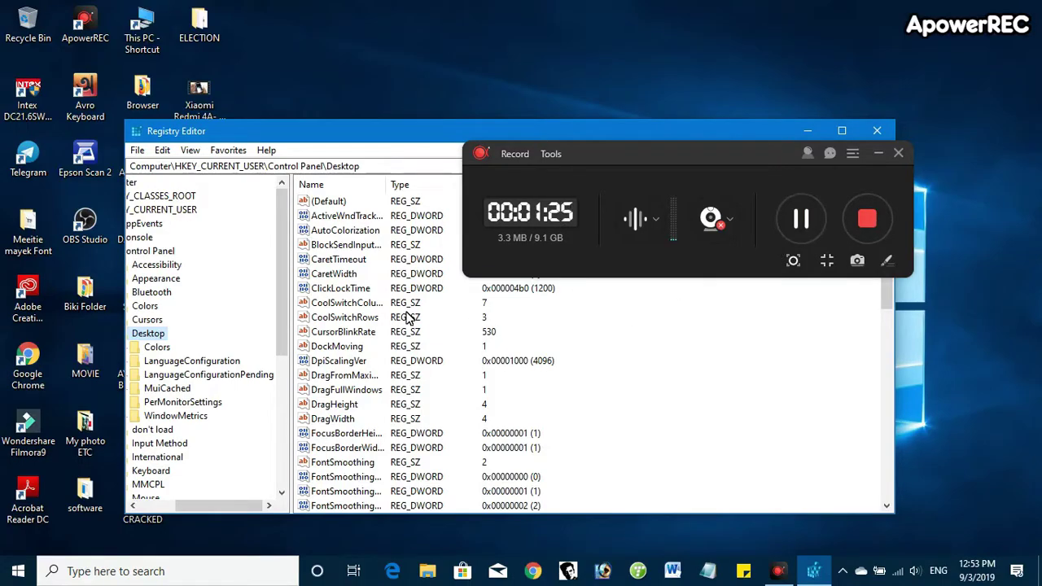
- Minimize the ApowerREC recorder and select the HKEY_CURRENT_USER key in Registry Editor
{"action": "left_click", "coordinate": [801, 218]}
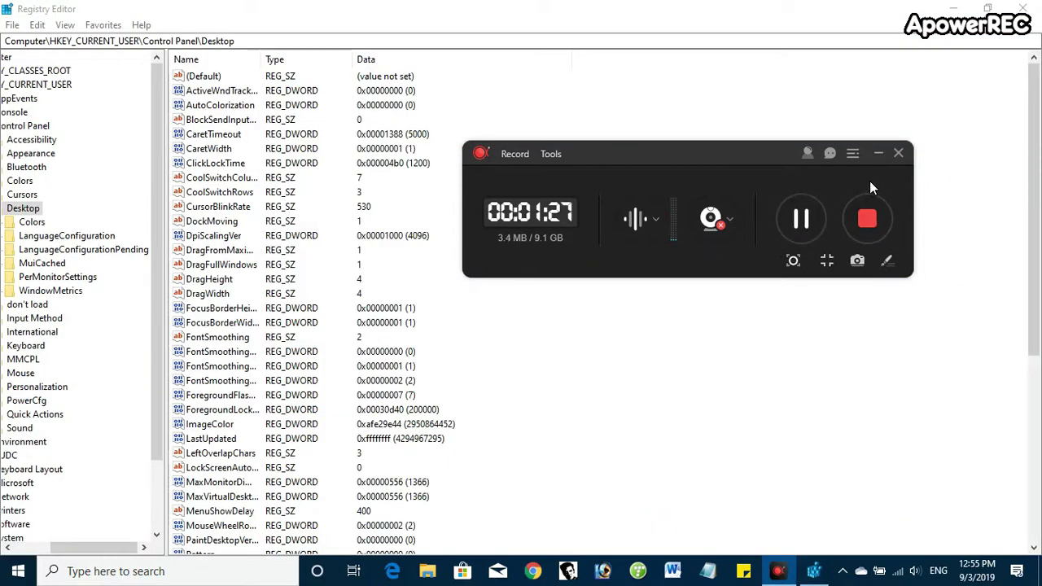
{"action": "left_click", "coordinate": [879, 154]}
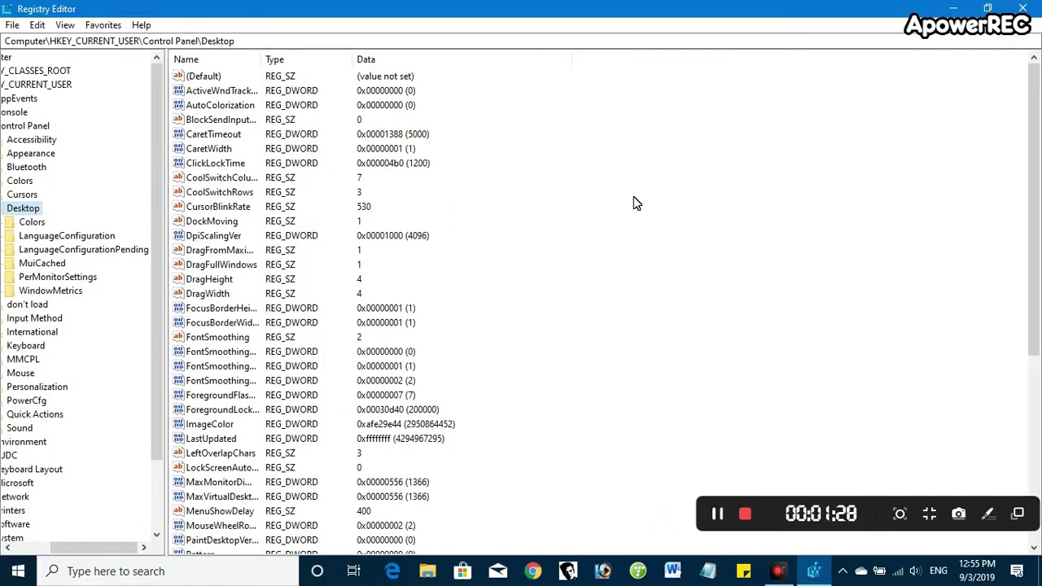
{"action": "left_click", "coordinate": [35, 85]}
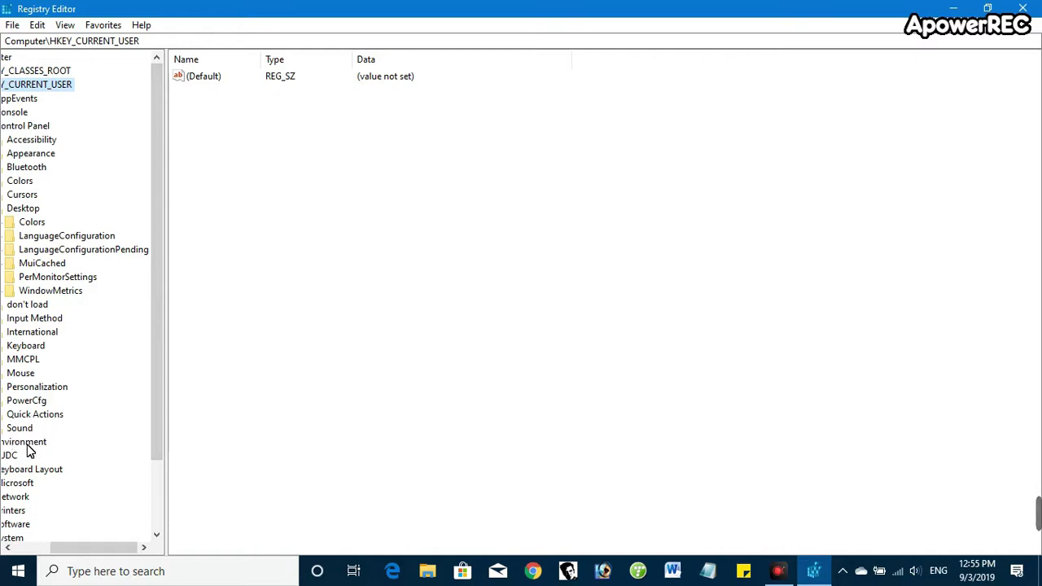
- Select the Control Panel key under HKEY_CURRENT_USER and restore the Registry Editor window from full screen to a smaller size
{"action": "scroll", "coordinate": [65, 428], "scroll_direction": "down", "scroll_amount": 1}
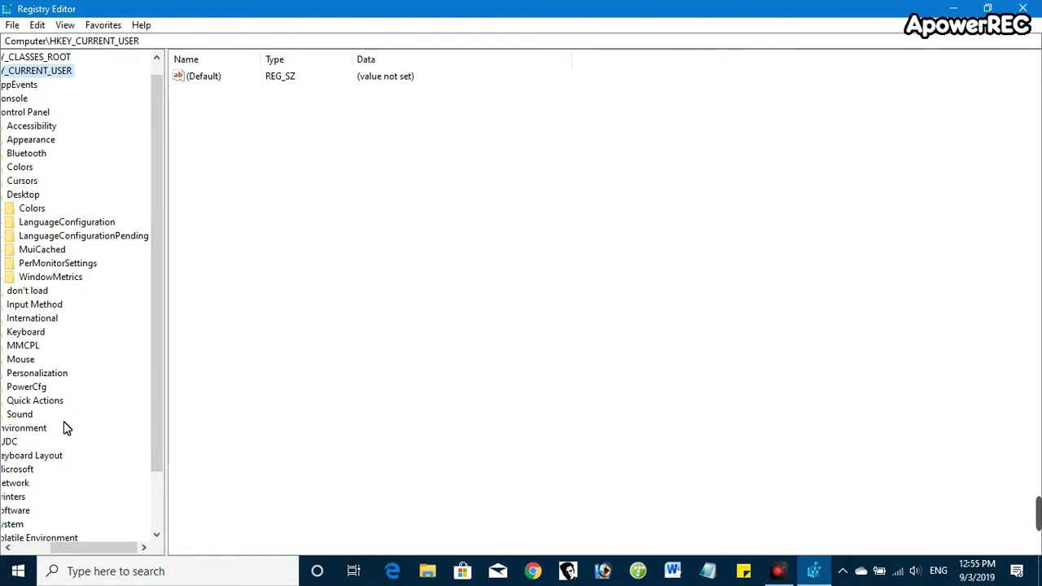
{"action": "scroll", "coordinate": [65, 429], "scroll_direction": "down", "scroll_amount": 1}
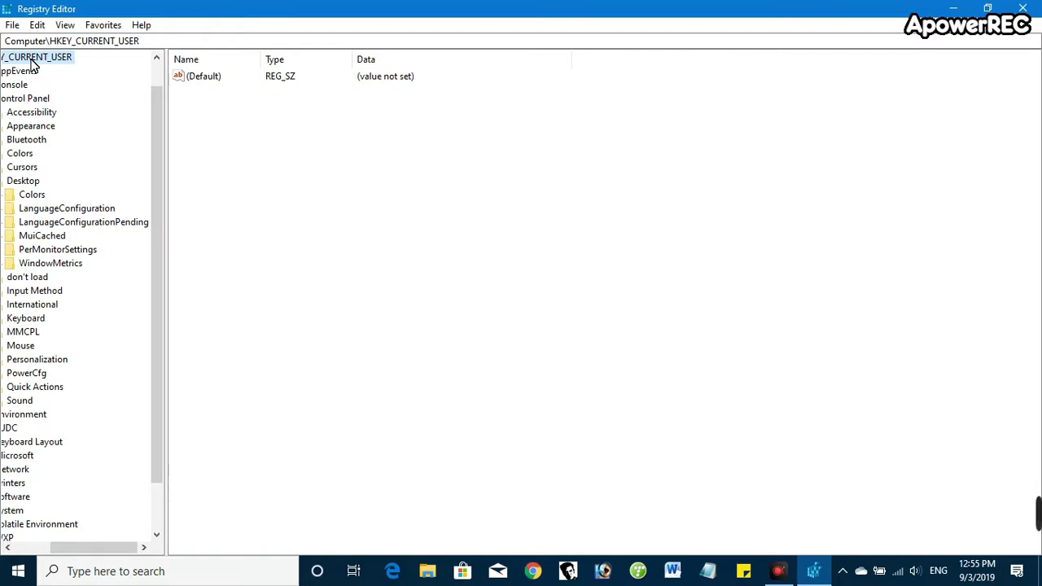
{"action": "left_click", "coordinate": [16, 99]}
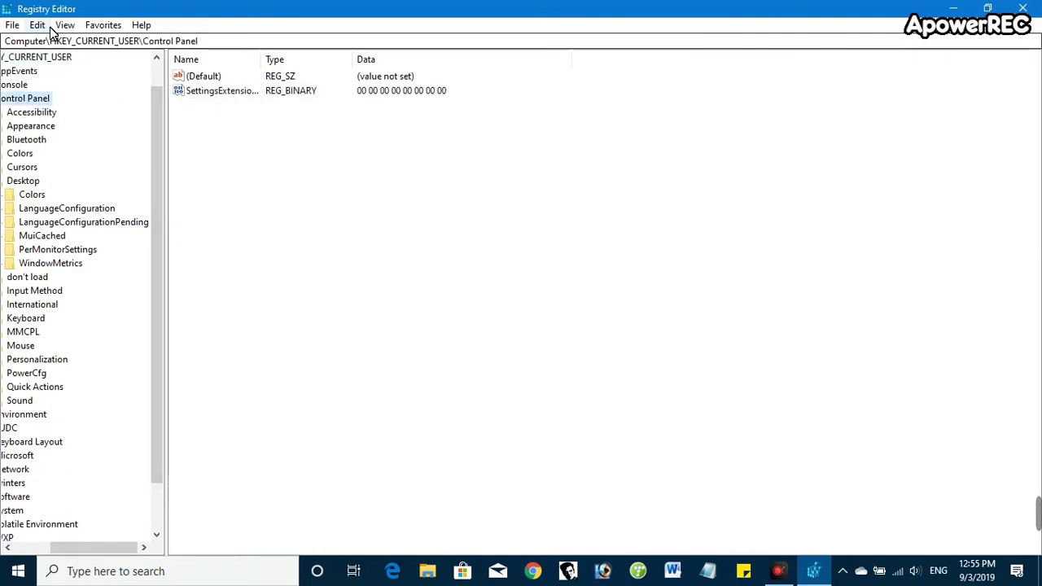
{"action": "double_click", "coordinate": [137, 8]}
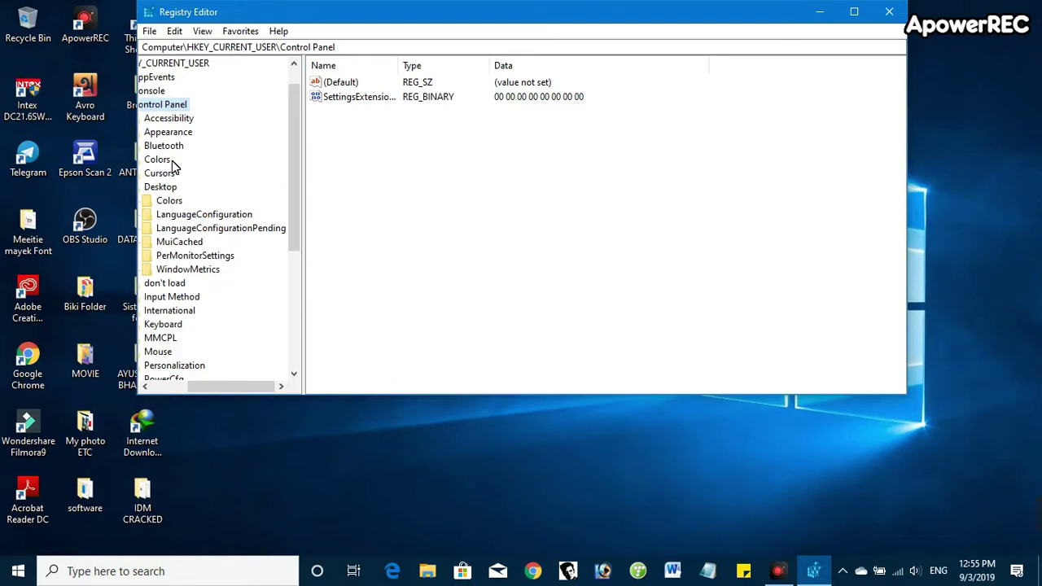
- Pause the ApowerREC recording, select the Mouse key under Control Panel, and move the recorder clear of the registry values
{"action": "left_click", "coordinate": [778, 570]}
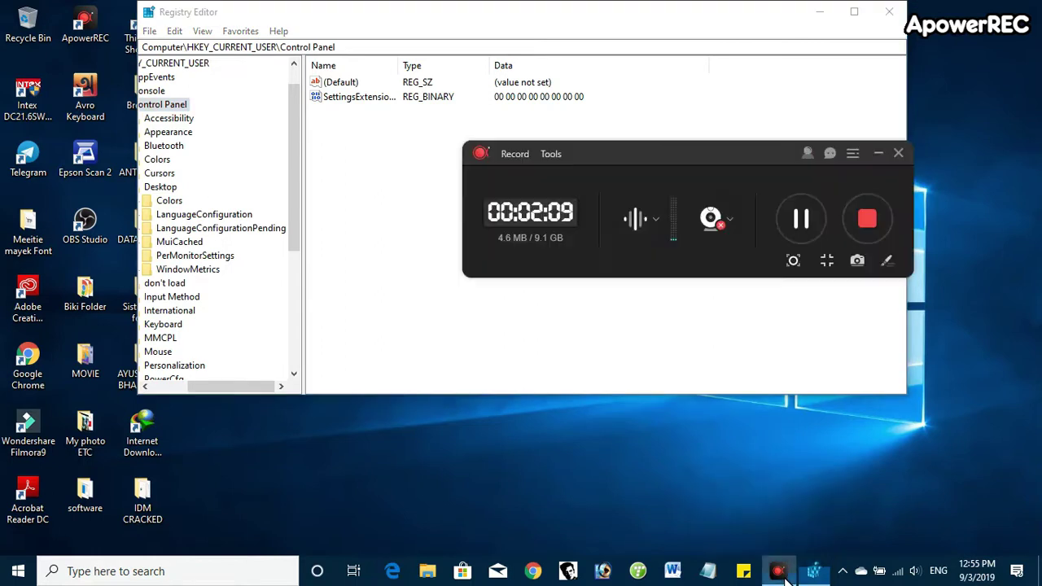
{"action": "left_click", "coordinate": [801, 218]}
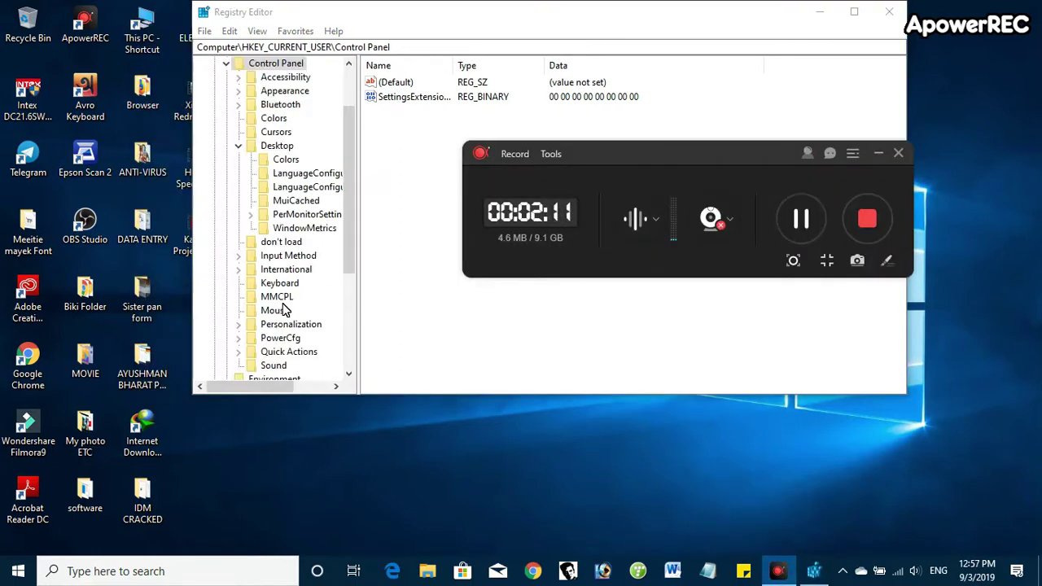
{"action": "left_click", "coordinate": [274, 313]}
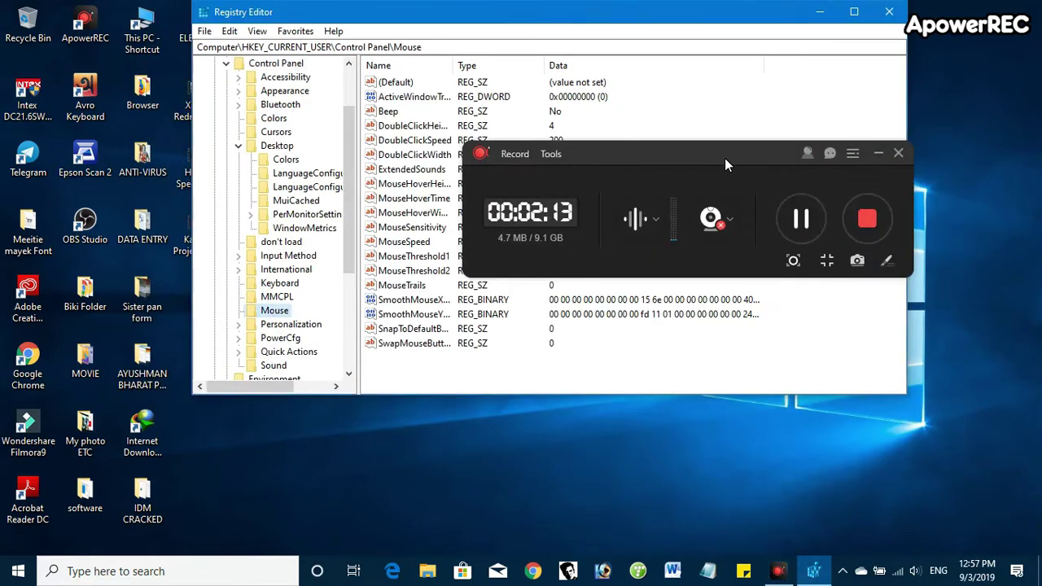
{"action": "left_click_drag", "start_coordinate": [726, 154], "coordinate": [736, 468]}
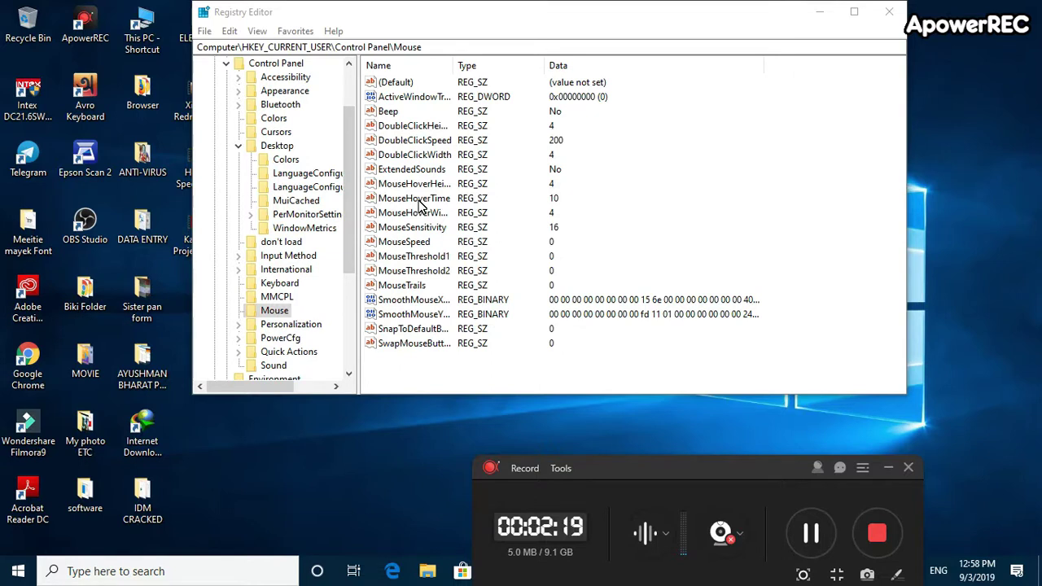
- Open the MouseHoverTime value of the Mouse key and confirm its value data as 10
{"action": "double_click", "coordinate": [399, 206]}
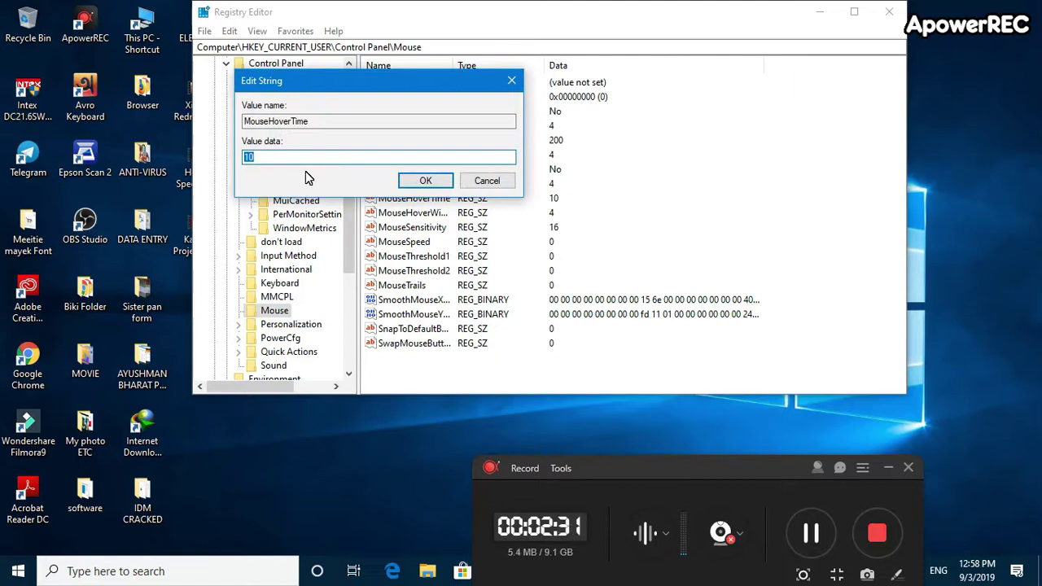
{"action": "left_click", "coordinate": [290, 166]}
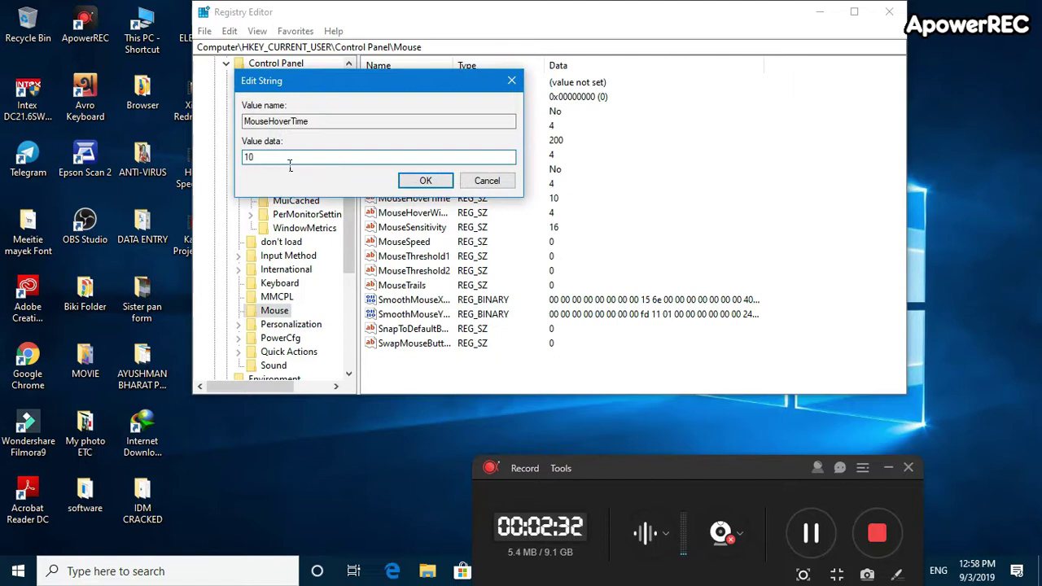
{"action": "left_click", "coordinate": [427, 179]}
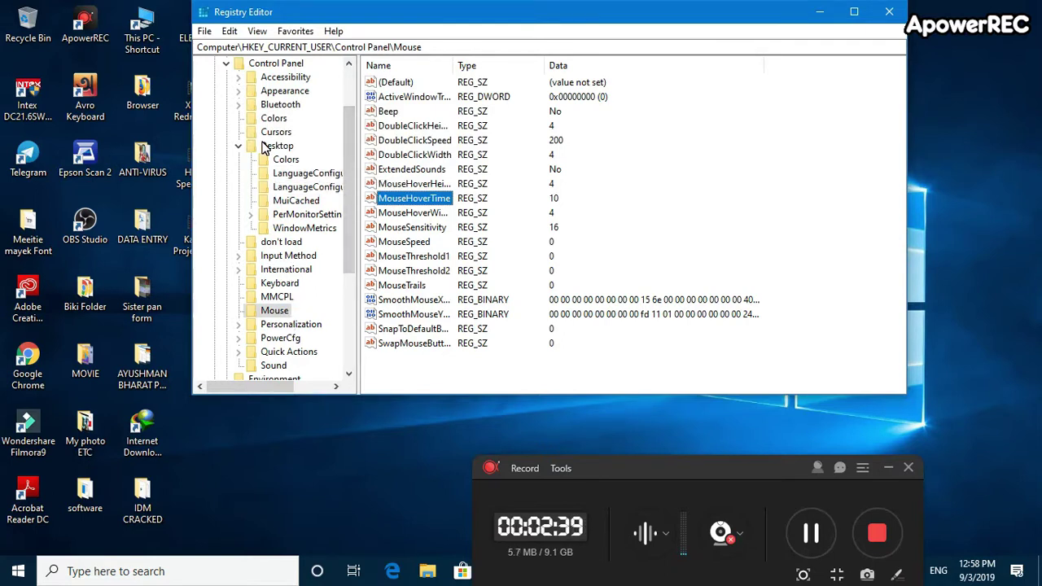
- Open the Desktop key under Control Panel and look through its values
{"action": "scroll", "coordinate": [312, 325], "scroll_direction": "down", "scroll_amount": 1}
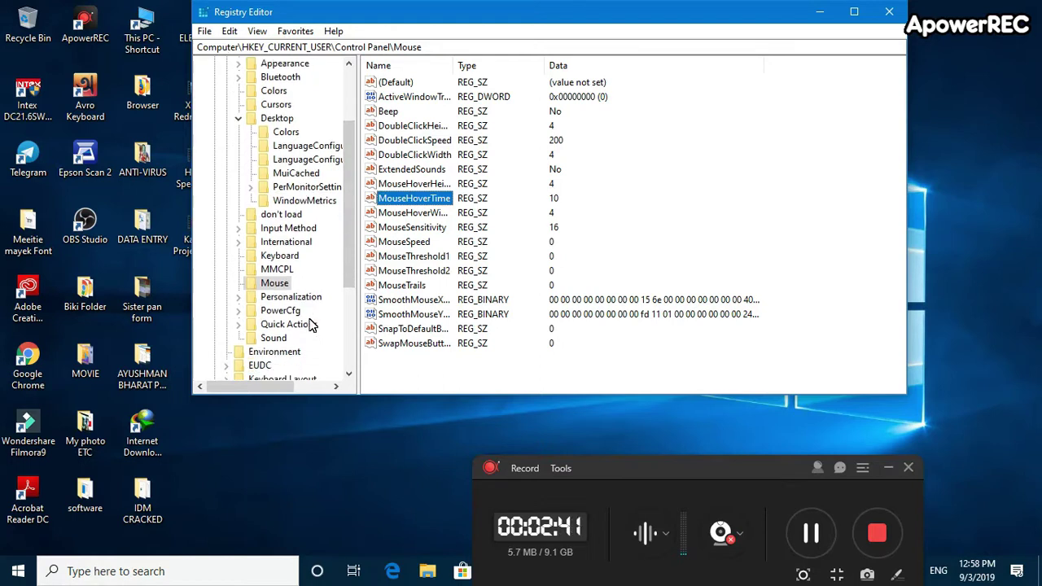
{"action": "scroll", "coordinate": [312, 324], "scroll_direction": "up", "scroll_amount": 3}
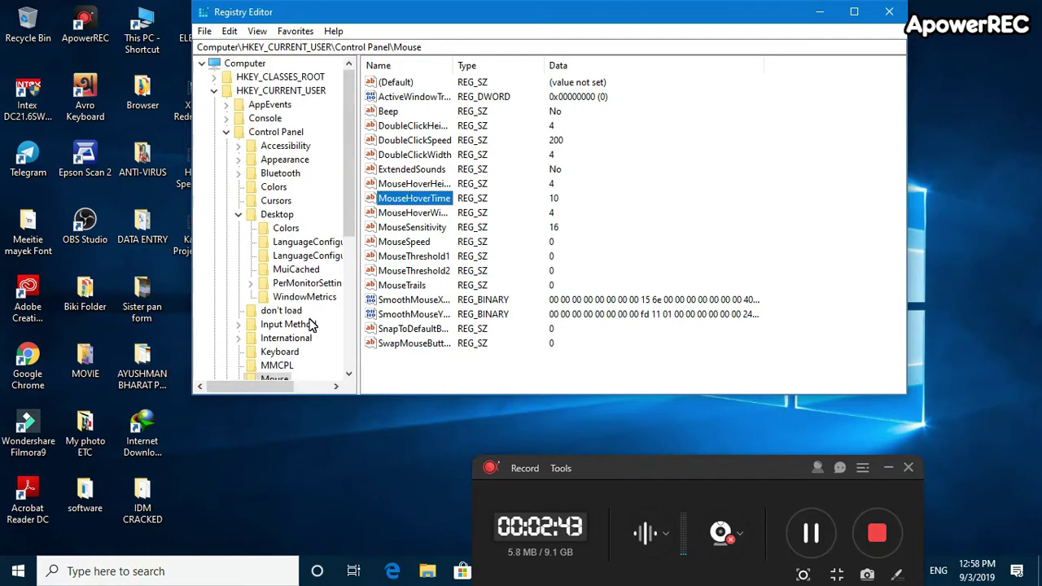
{"action": "left_click", "coordinate": [239, 214]}
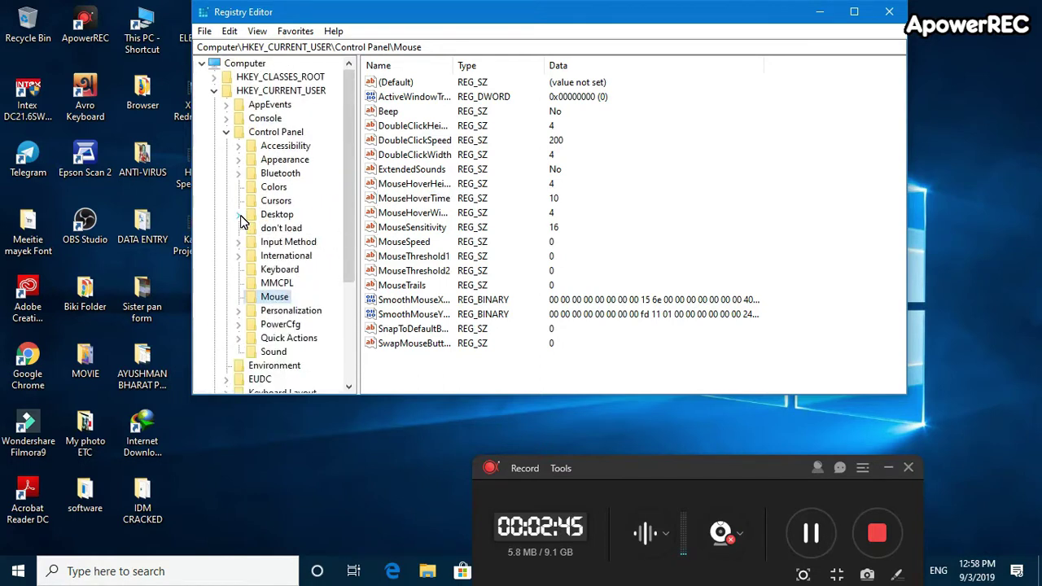
{"action": "double_click", "coordinate": [281, 216]}
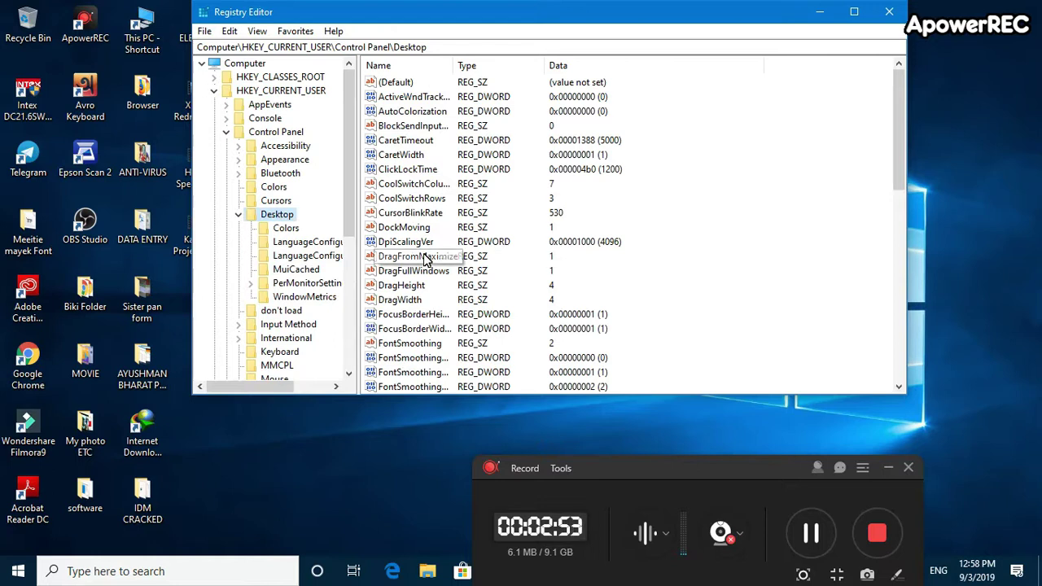
{"action": "scroll", "coordinate": [423, 259], "scroll_direction": "down", "scroll_amount": 2}
{"action": "scroll", "coordinate": [423, 259], "scroll_direction": "down", "scroll_amount": 4}
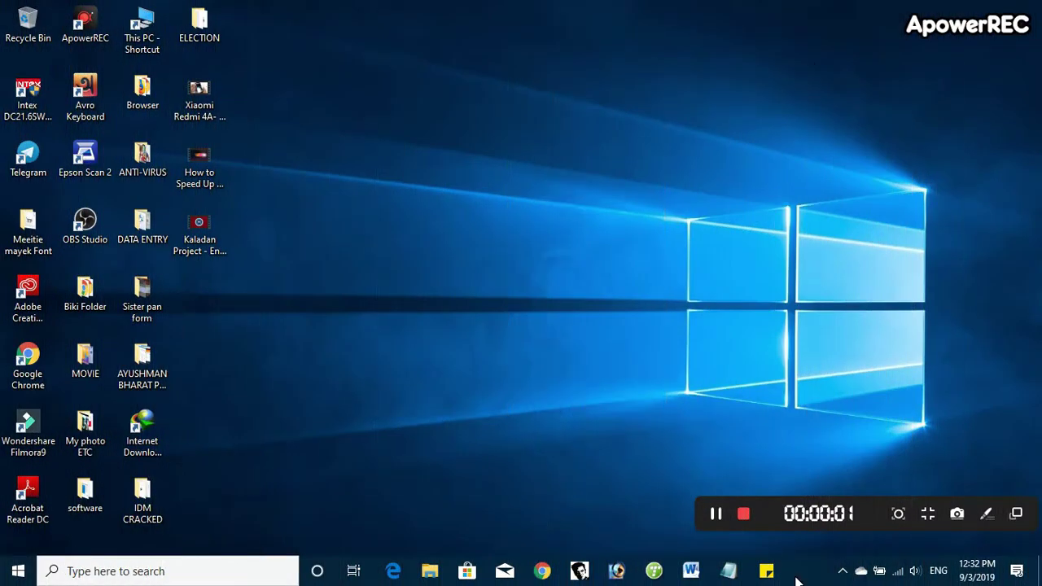
- Open the Windows Temp folder by running the temp command from the Run dialog
{"action": "left_click", "coordinate": [105, 580]}
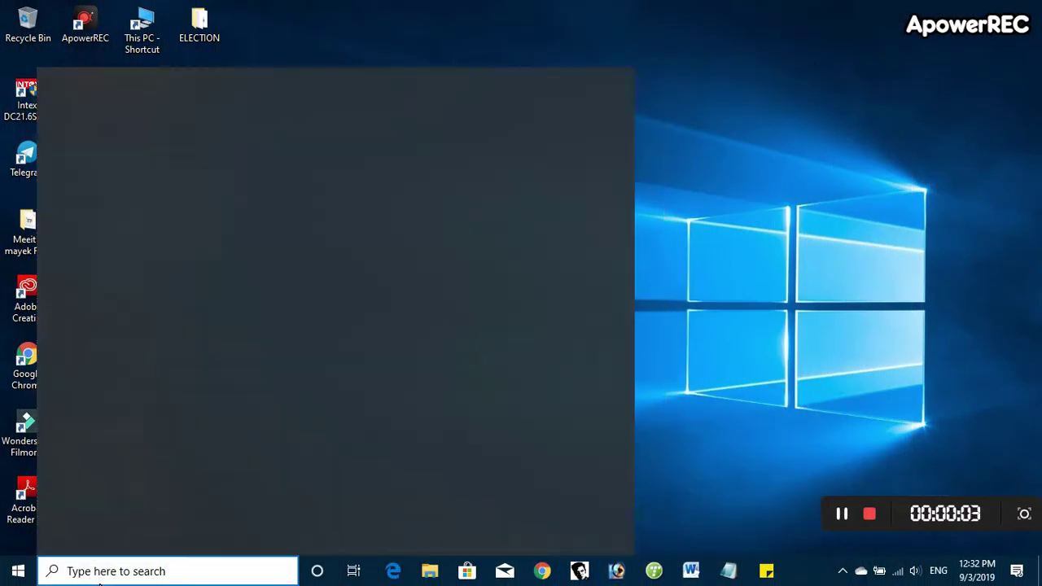
{"action": "key", "text": "super+r"}
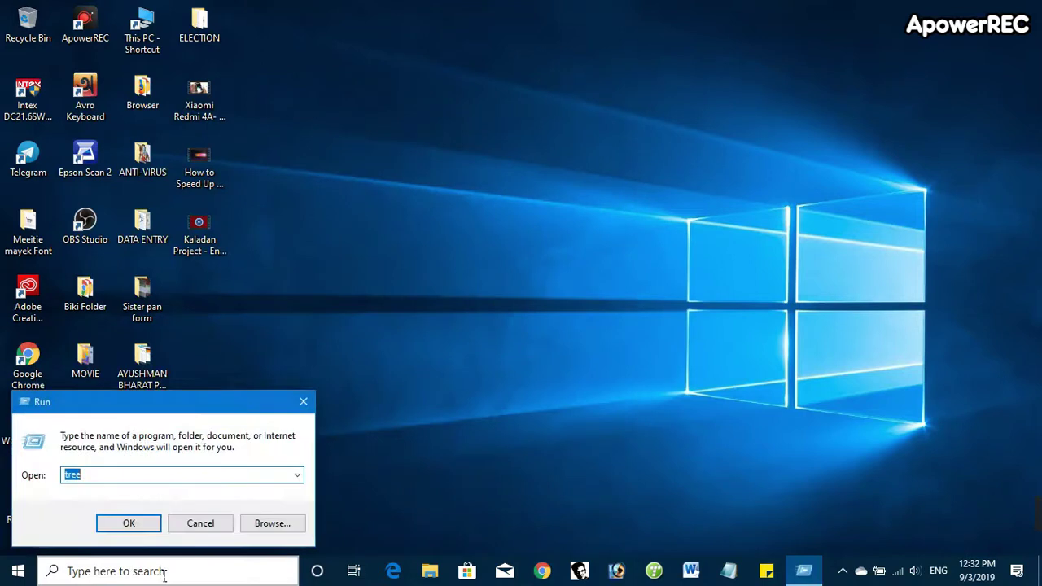
{"action": "key", "text": "BackSpace"}
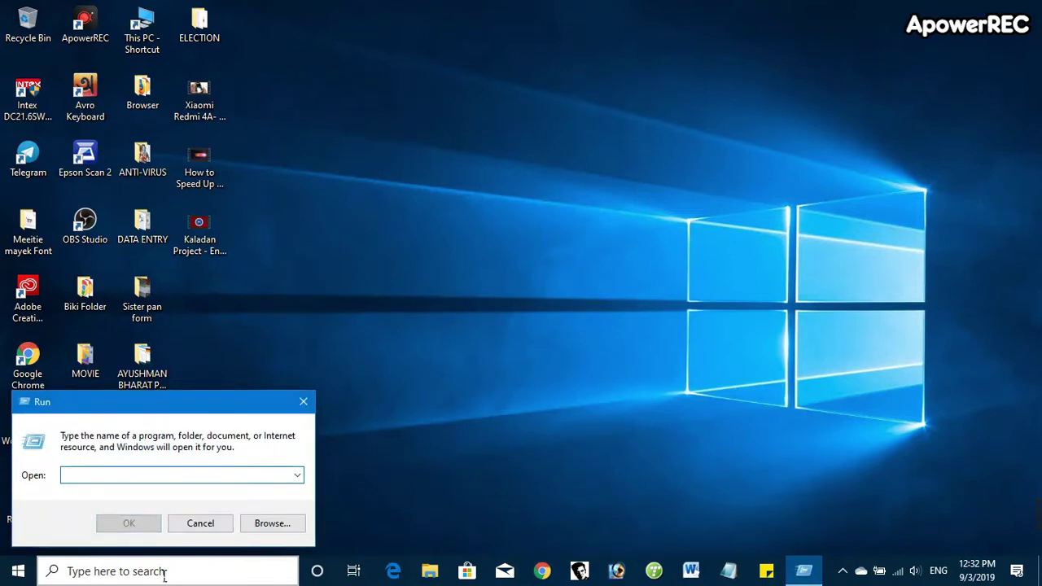
{"action": "type", "text": "temp"}
{"action": "key", "text": "Return"}
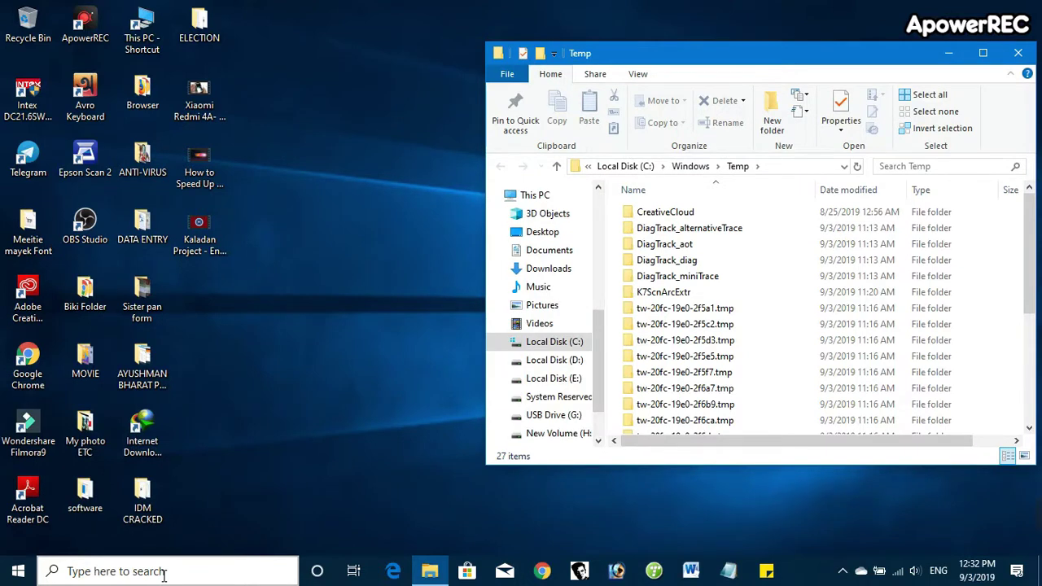
- Permanently delete all items in the Windows Temp folder, skipping the files that are in use
{"action": "key", "text": "ctrl+a"}
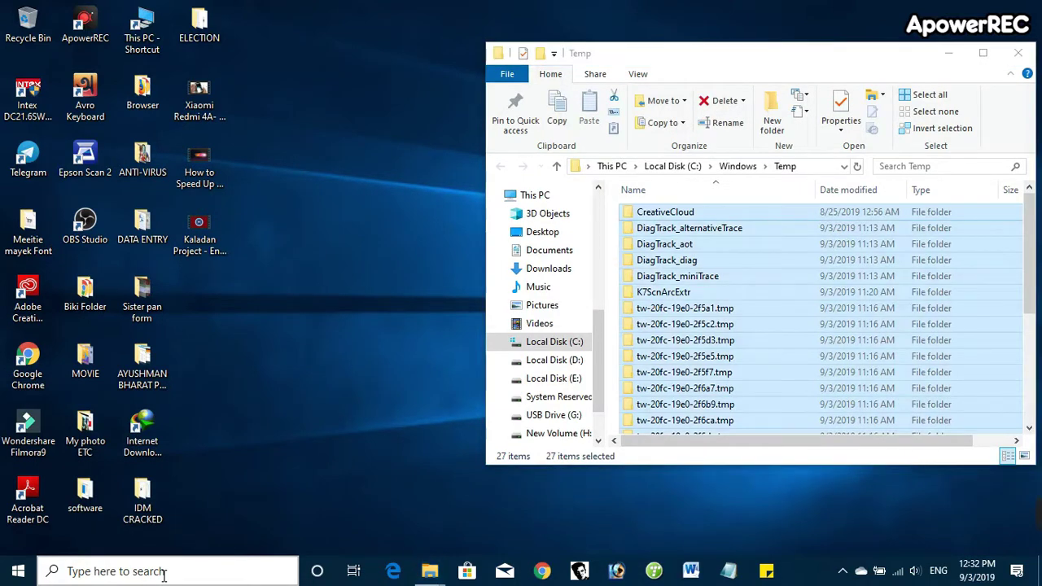
{"action": "key", "text": "shift+Delete"}
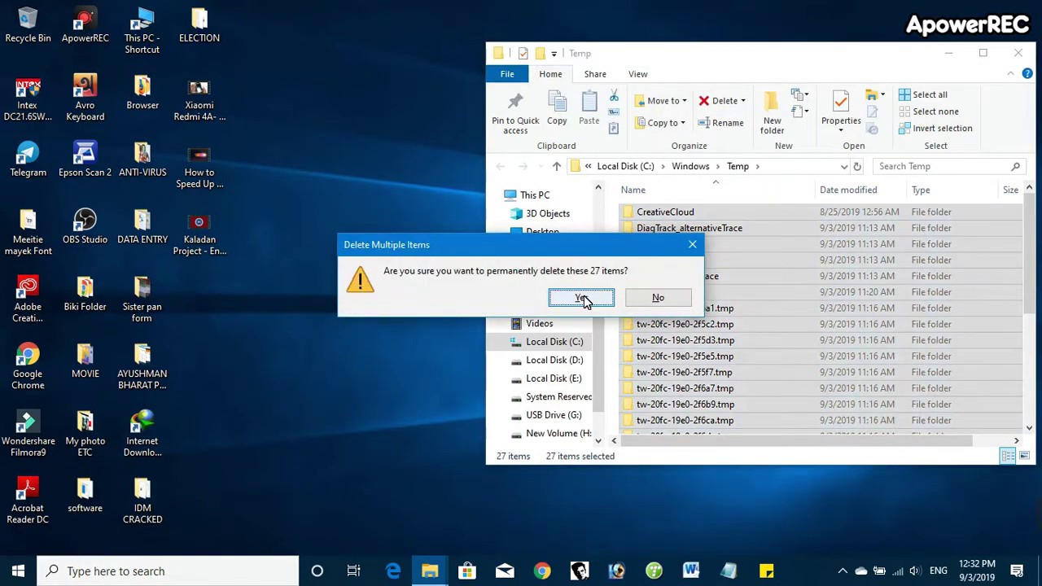
{"action": "left_click", "coordinate": [584, 298]}
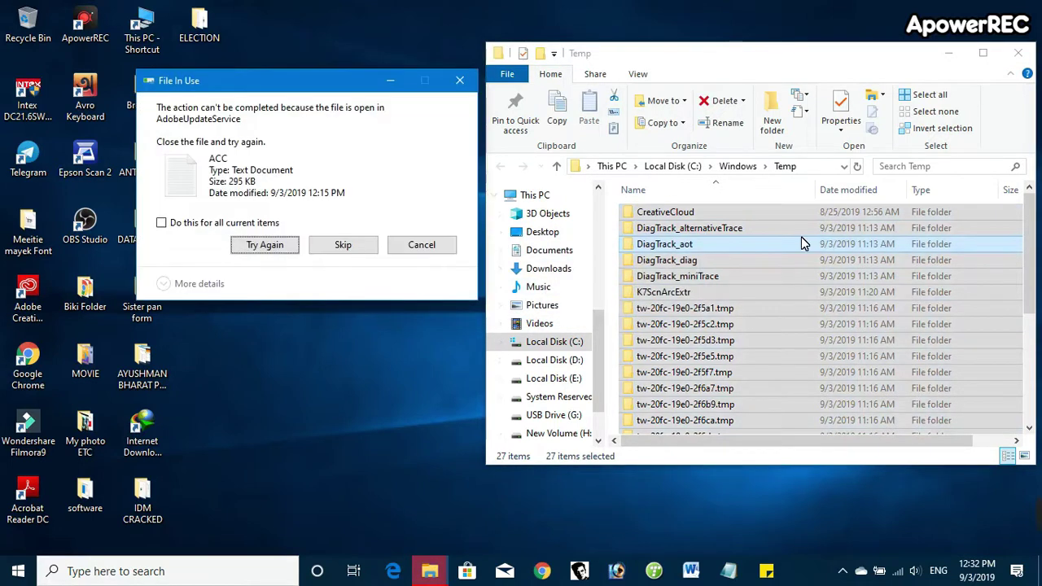
{"action": "left_click", "coordinate": [318, 247]}
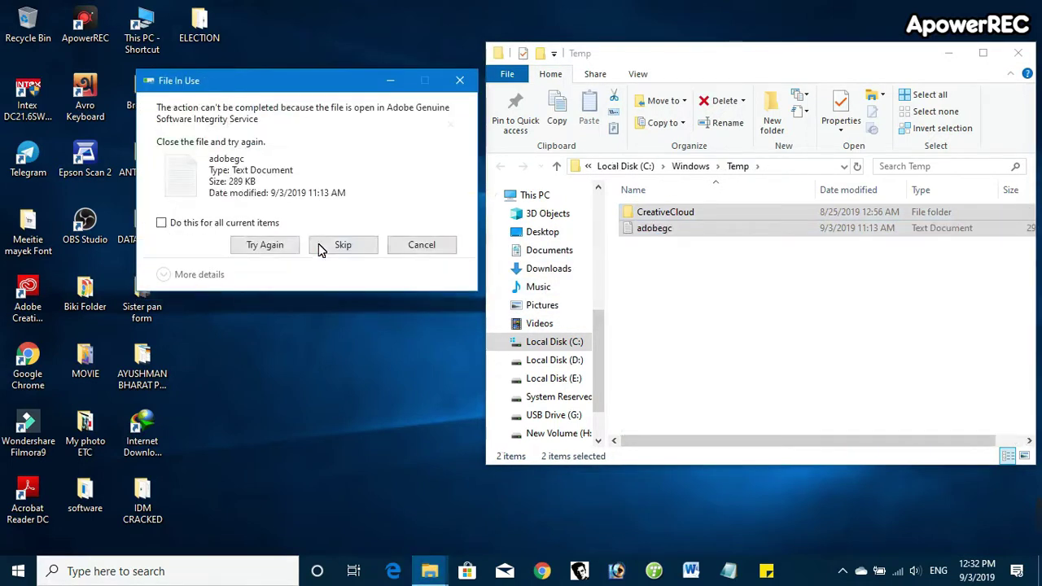
{"action": "left_click", "coordinate": [318, 247]}
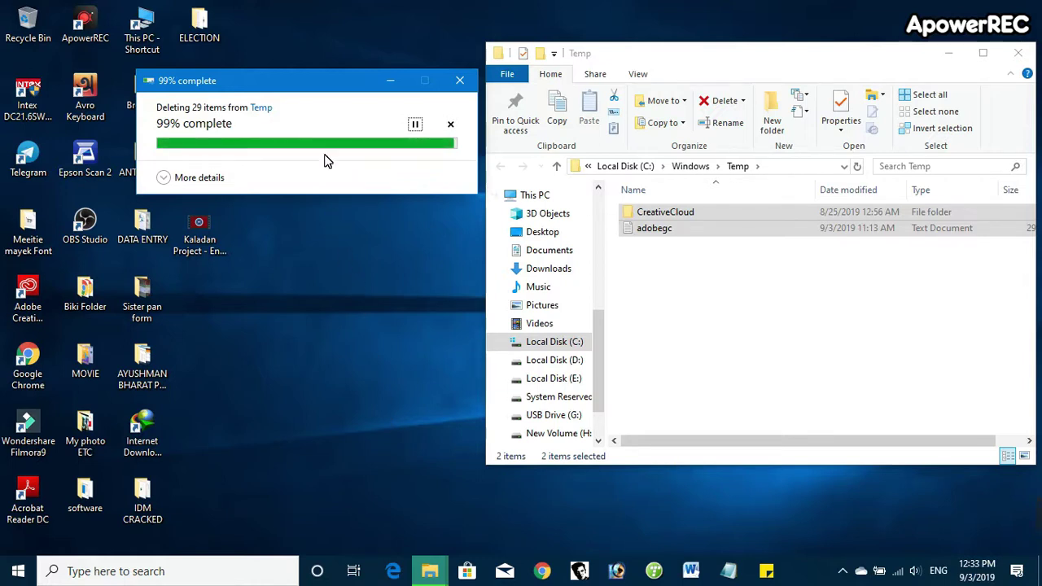
{"action": "left_click_drag", "start_coordinate": [304, 81], "coordinate": [456, 254]}
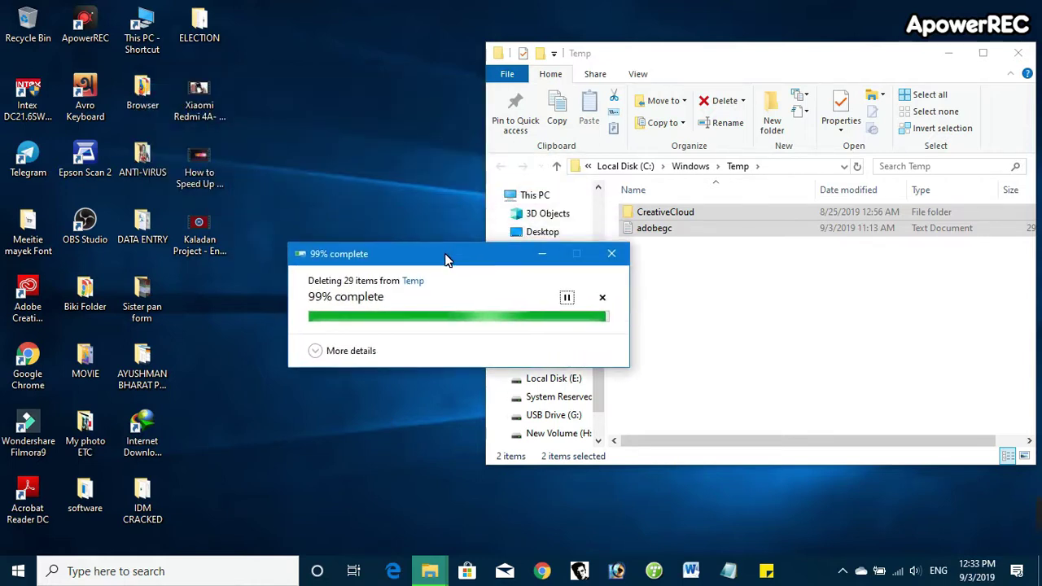
- Run ApowerREC as administrator and close the Temp folder window
{"action": "right_click", "coordinate": [91, 25]}
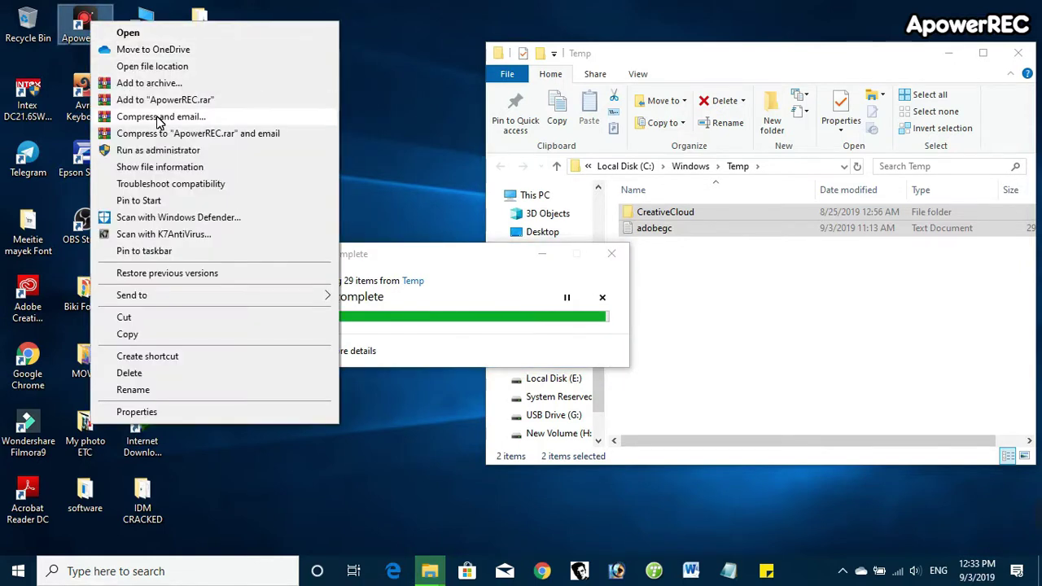
{"action": "left_click", "coordinate": [146, 151]}
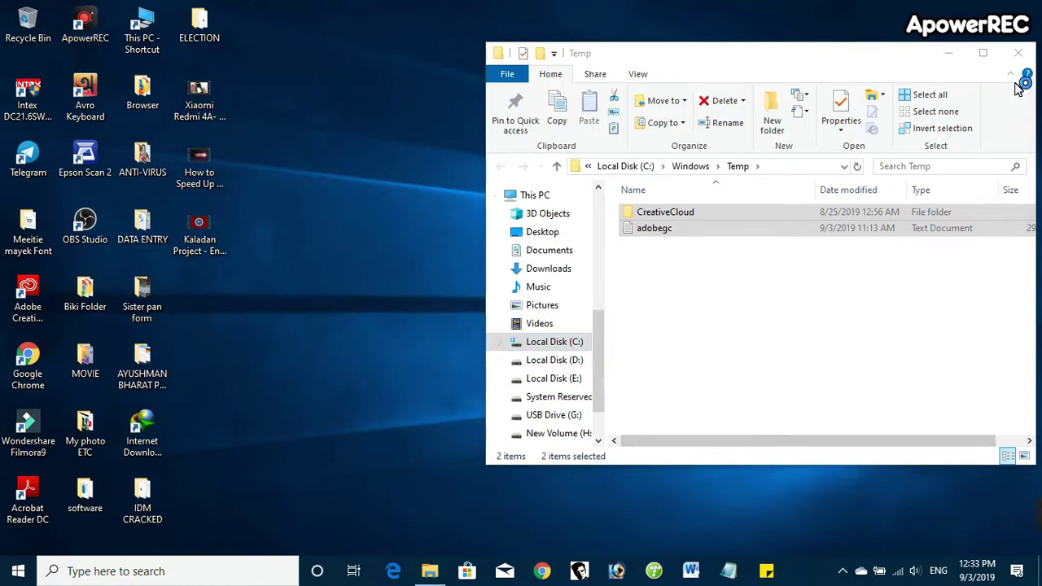
{"action": "left_click", "coordinate": [1017, 53]}
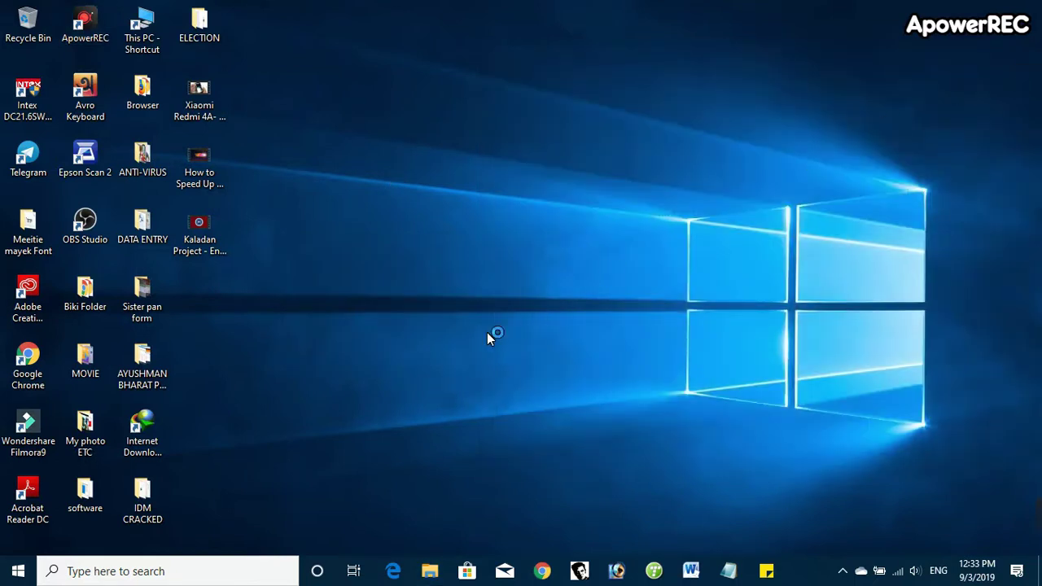
- Open the user account's Temp folder by running %temp% from the Run dialog, and move the recorder clear of the file list
{"action": "key", "text": "super+r"}
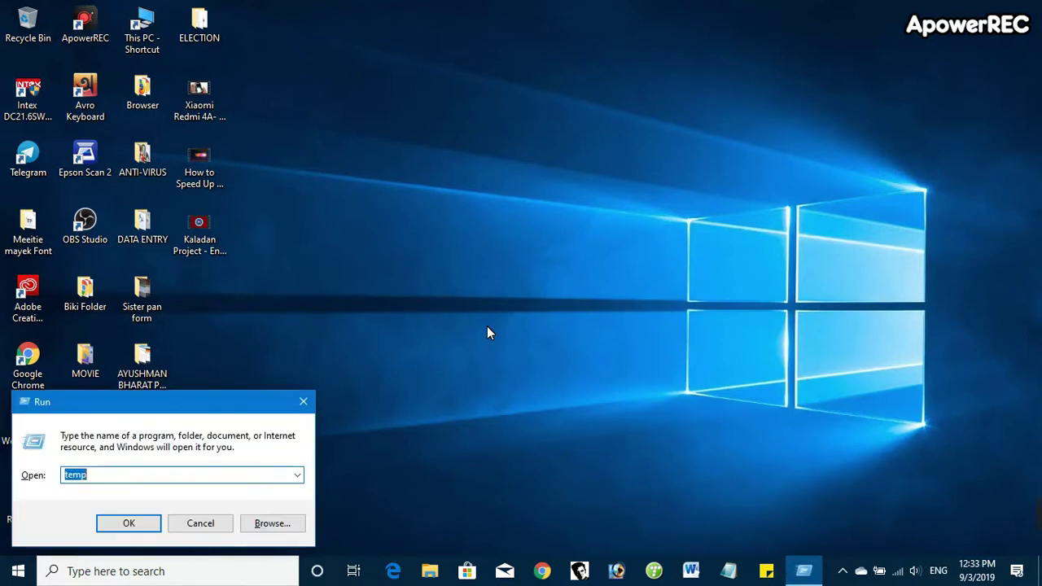
{"action": "key", "text": "BackSpace"}
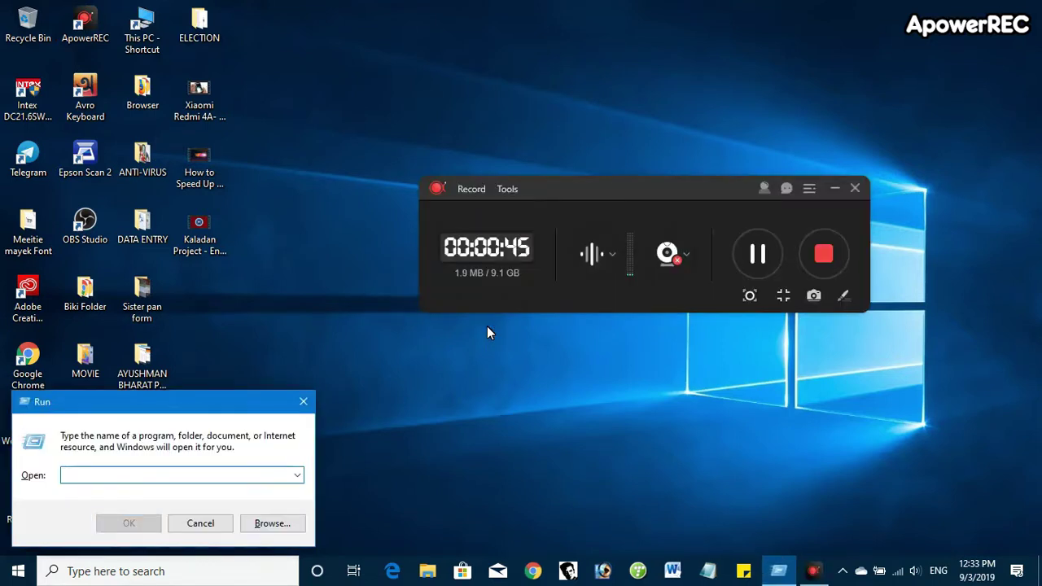
{"action": "type", "text": "%"}
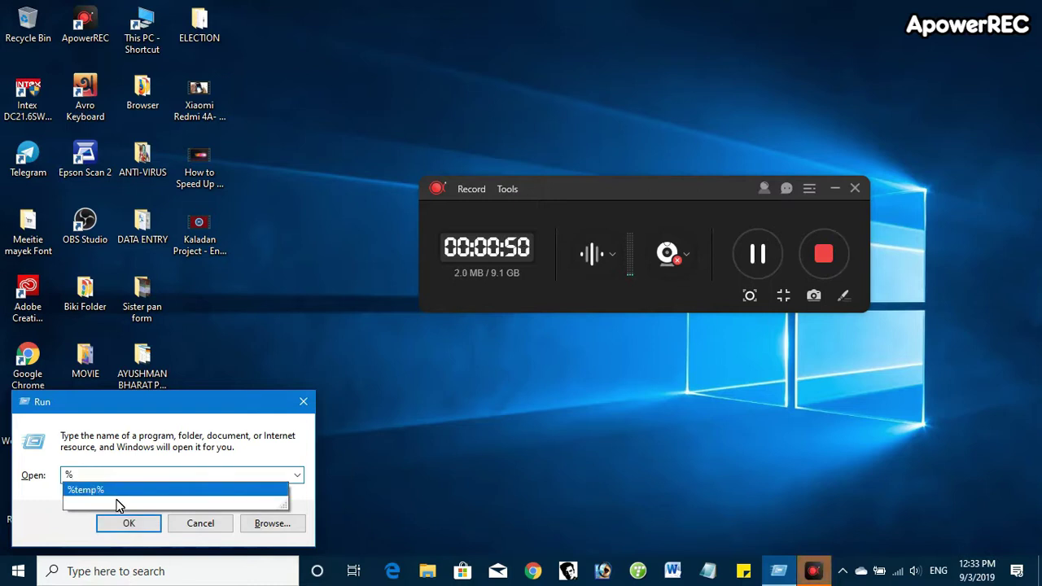
{"action": "left_click", "coordinate": [97, 490]}
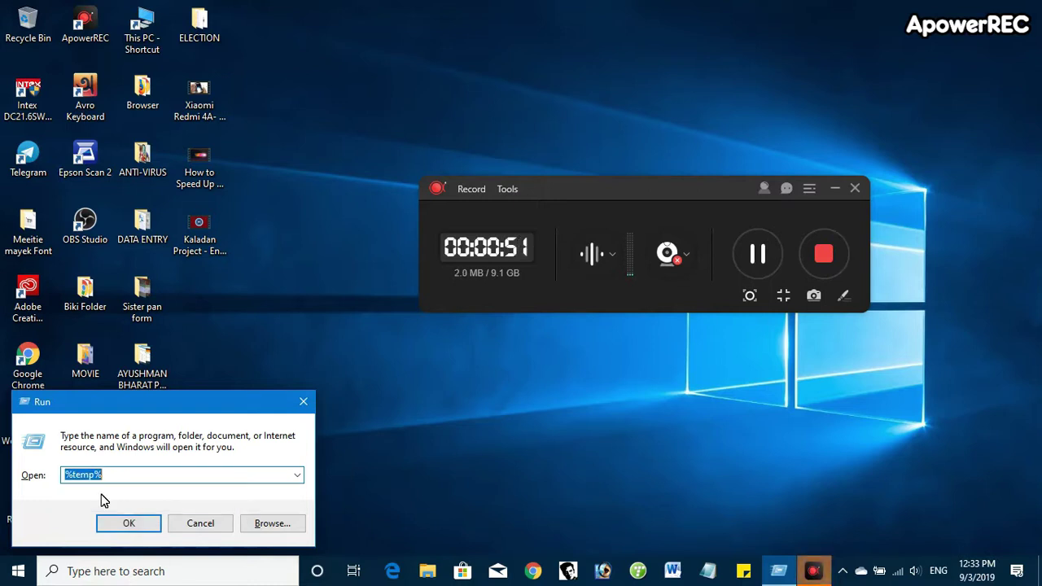
{"action": "left_click", "coordinate": [139, 524]}
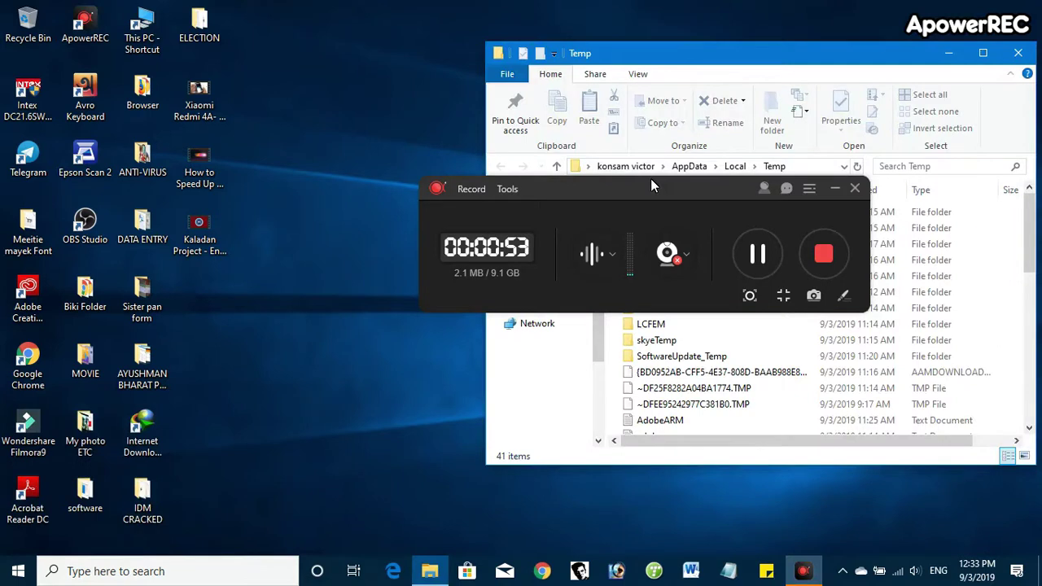
{"action": "left_click_drag", "start_coordinate": [647, 185], "coordinate": [747, 493]}
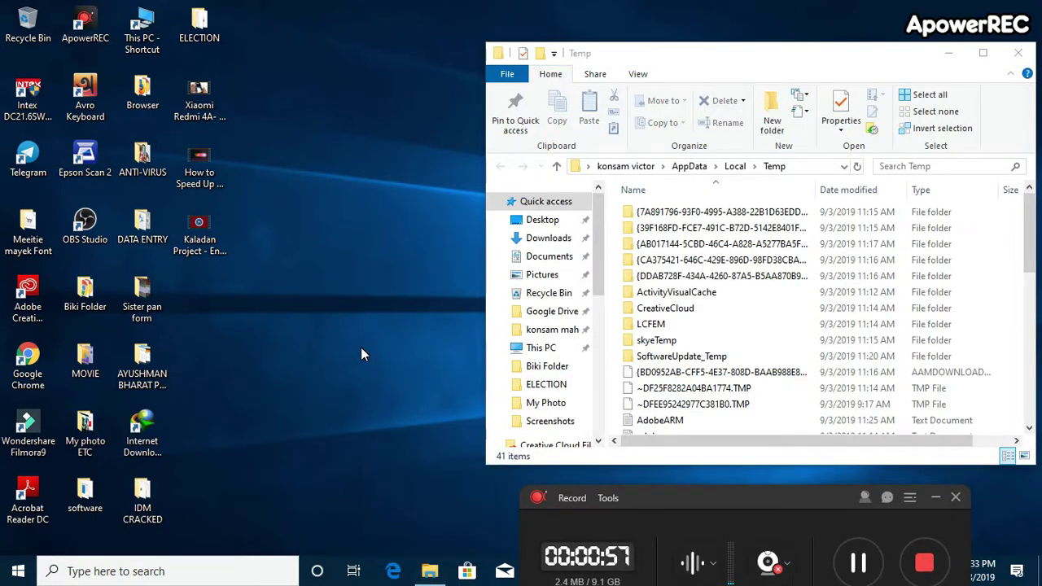
{"action": "key", "text": "ctrl+a"}
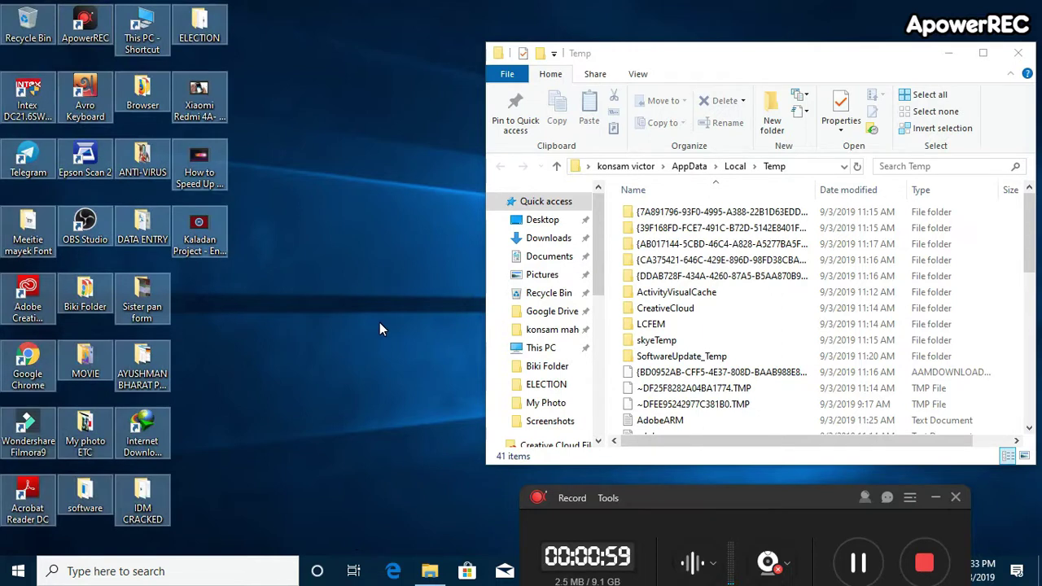
{"action": "left_click", "coordinate": [383, 324]}
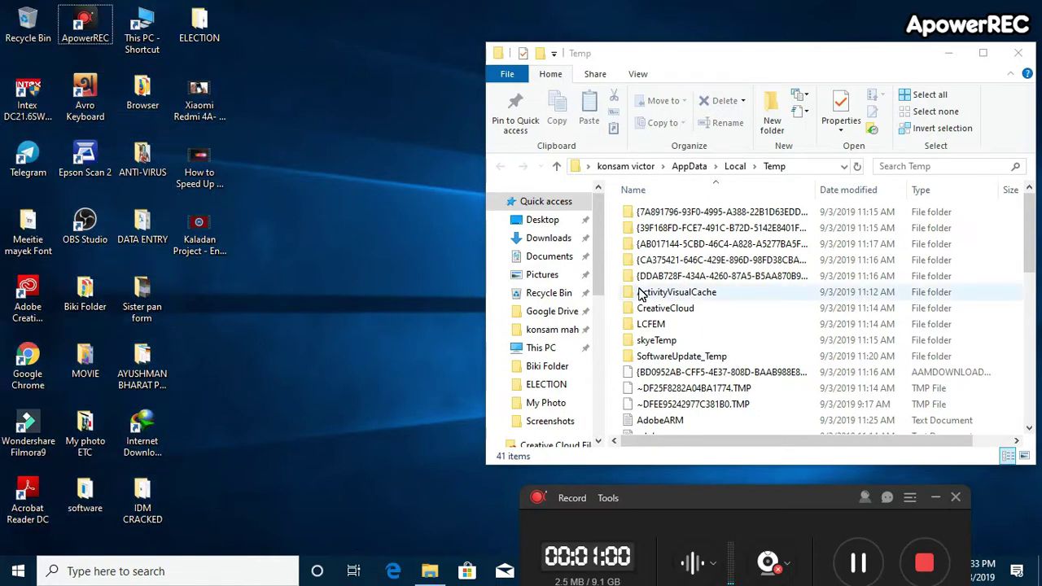
{"action": "left_click", "coordinate": [666, 186]}
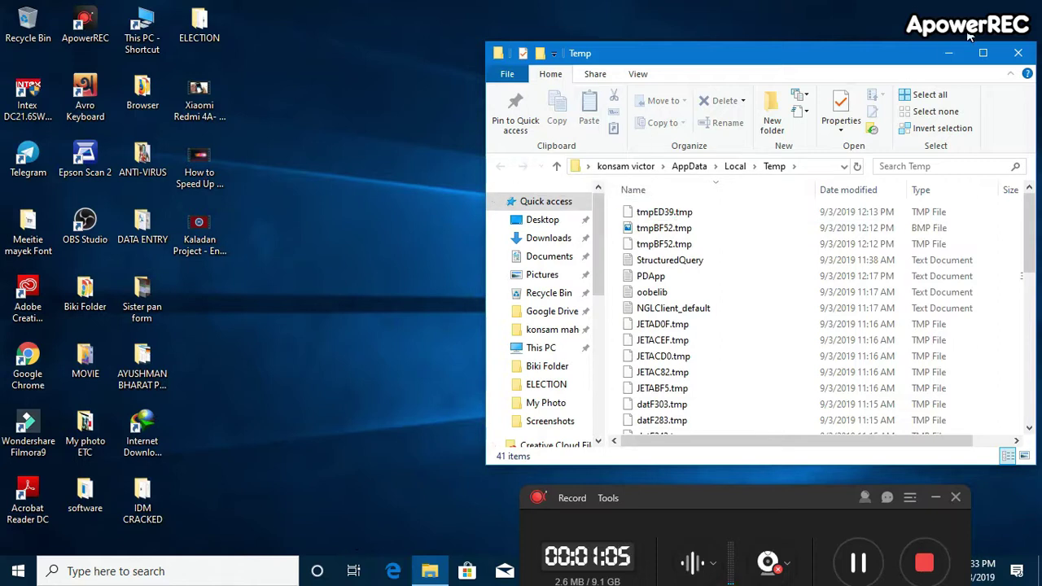
{"action": "left_click", "coordinate": [1016, 54]}
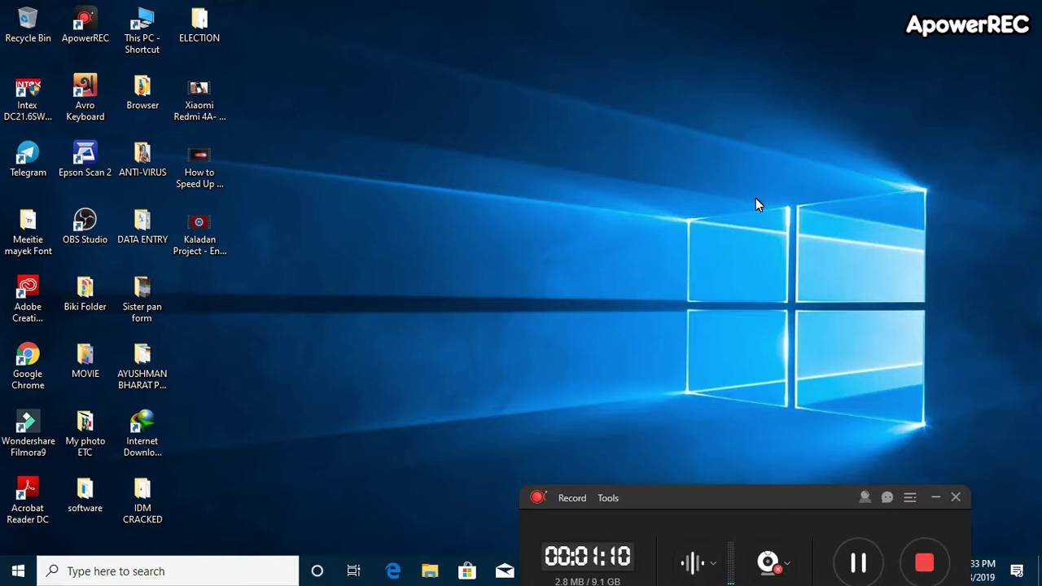
- Reopen the user account's Temp folder by running %temp% and permanently delete all its items, skipping the files that are in use
{"action": "key", "text": "super+r"}
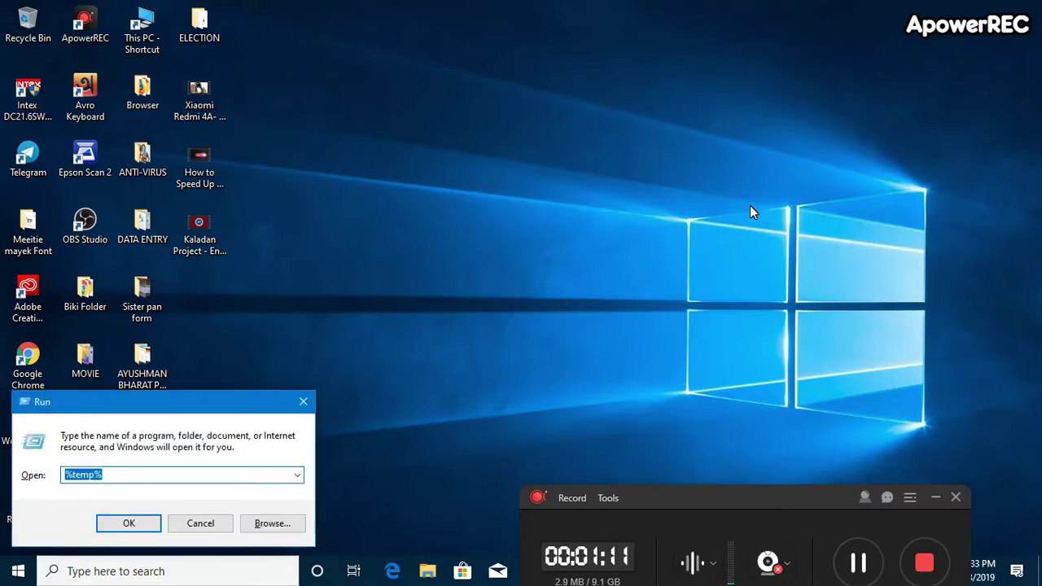
{"action": "left_click", "coordinate": [135, 526]}
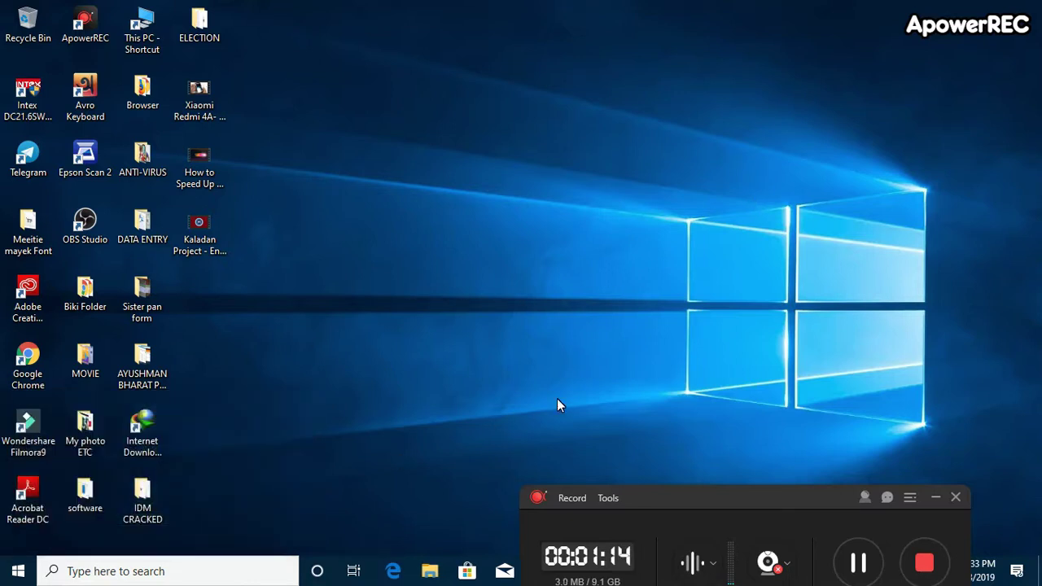
{"action": "key", "text": "ctrl+a"}
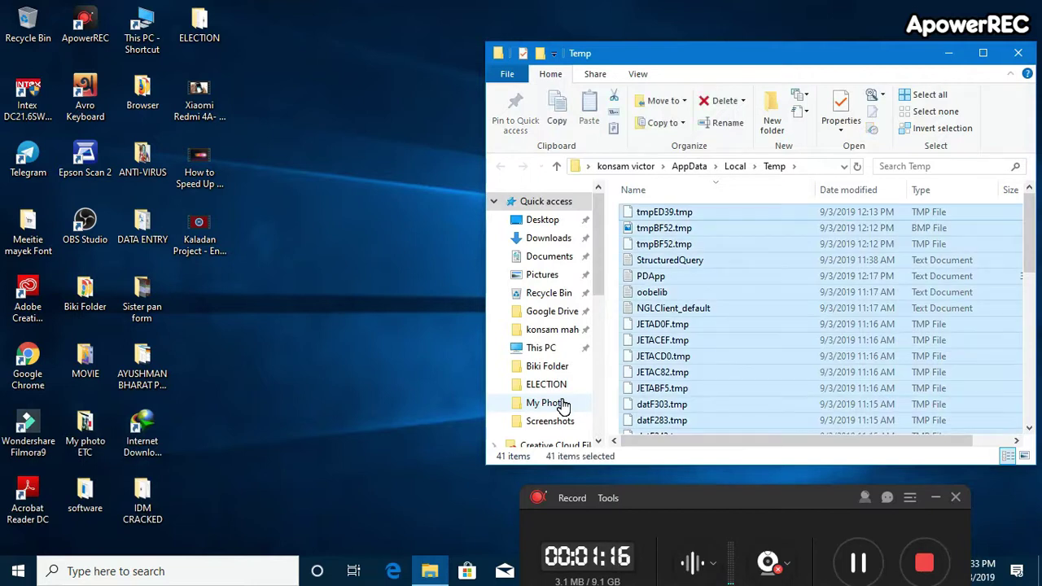
{"action": "key", "text": "shift+Delete"}
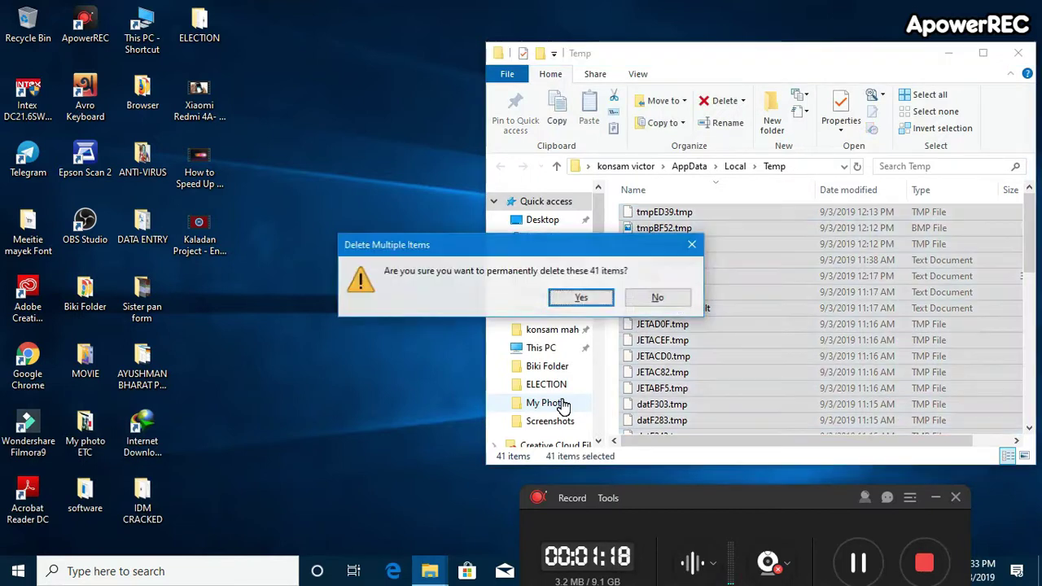
{"action": "left_click", "coordinate": [581, 298]}
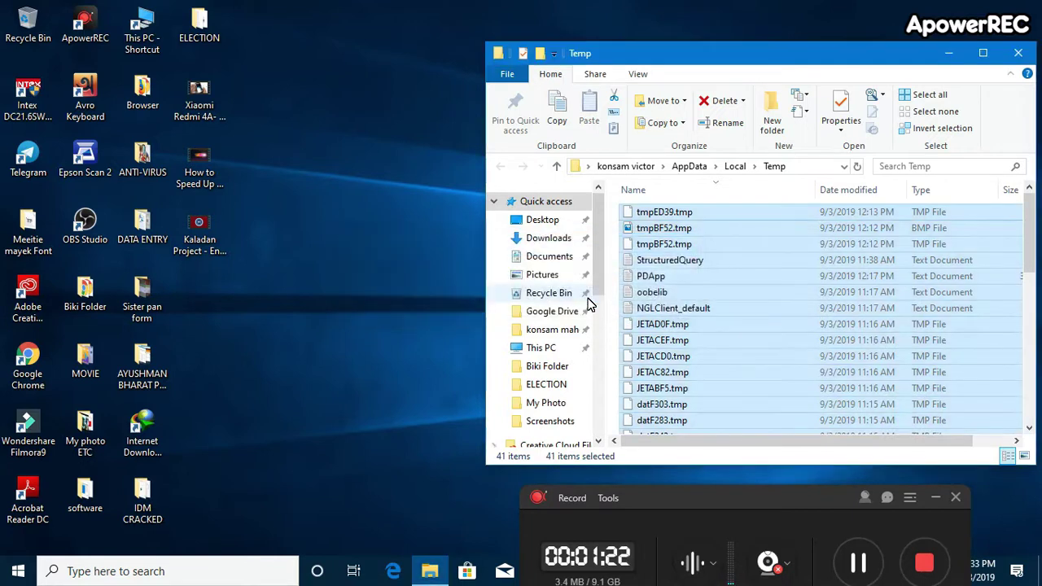
{"action": "left_click", "coordinate": [557, 246]}
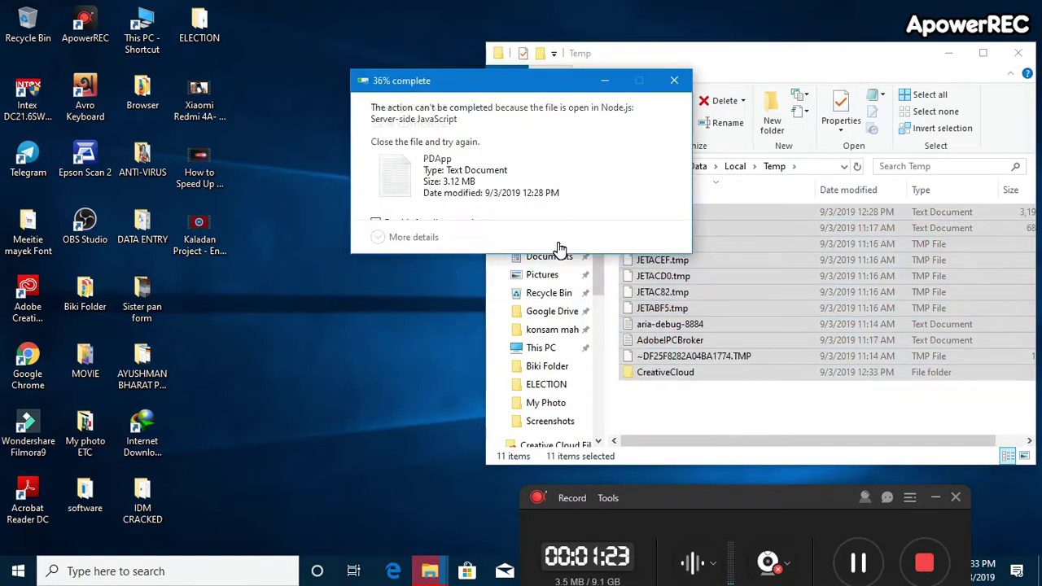
{"action": "left_click", "coordinate": [555, 236]}
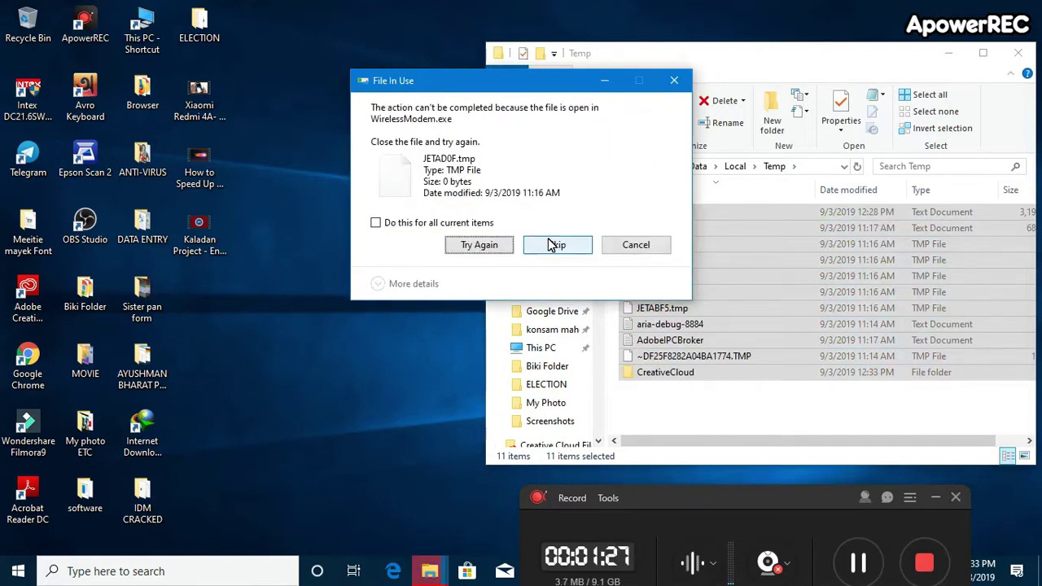
{"action": "left_click", "coordinate": [553, 245]}
{"action": "left_click", "coordinate": [554, 248]}
{"action": "left_click", "coordinate": [554, 248]}
{"action": "left_click", "coordinate": [555, 247]}
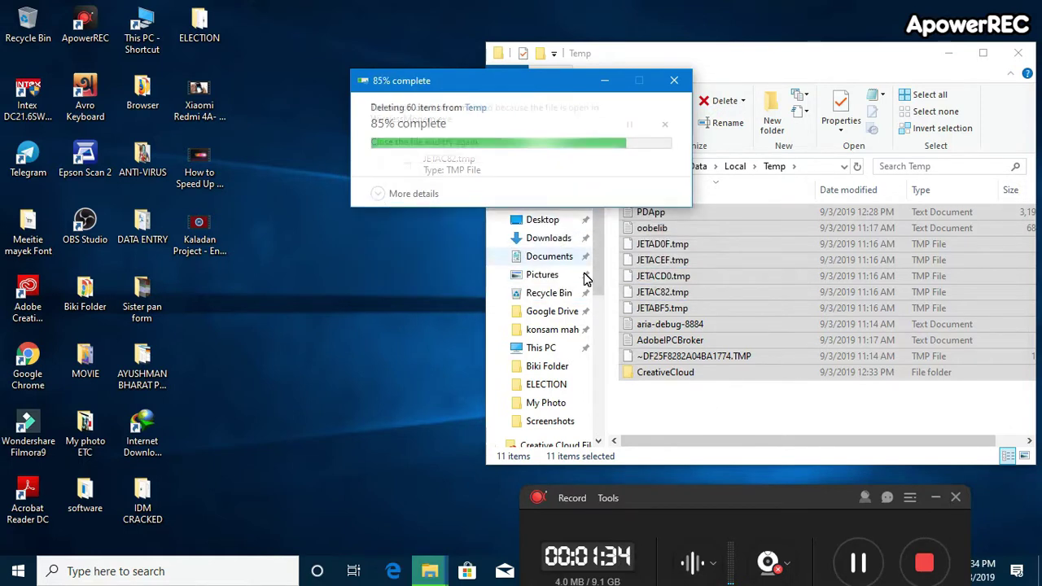
- Show the desktop and open the Prefetch folder by running prefetch from the Run dialog, granting access to the folder
{"action": "left_click_drag", "start_coordinate": [795, 515], "coordinate": [805, 442]}
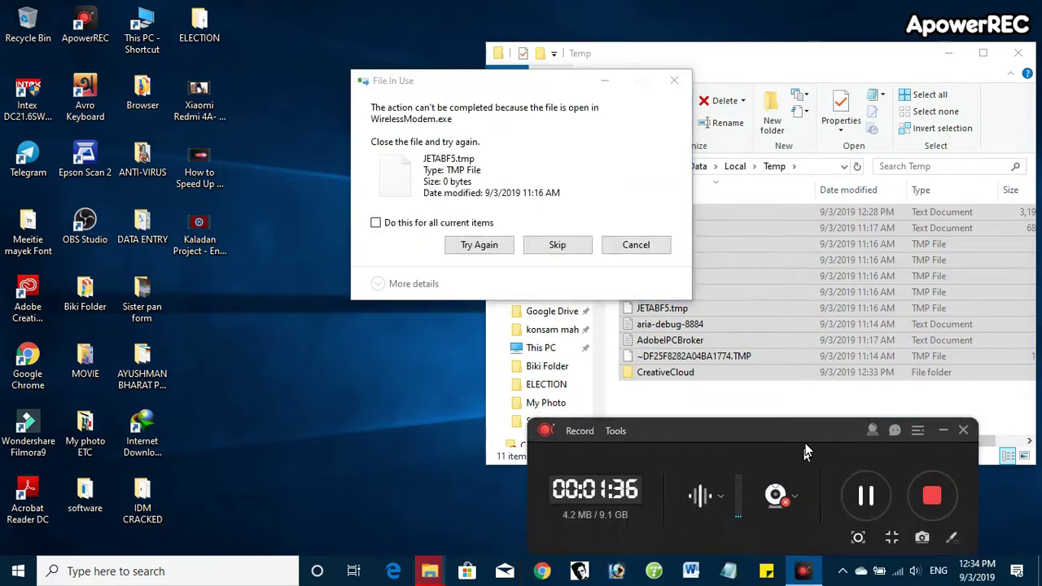
{"action": "key", "text": "super+d"}
{"action": "key", "text": "super+r"}
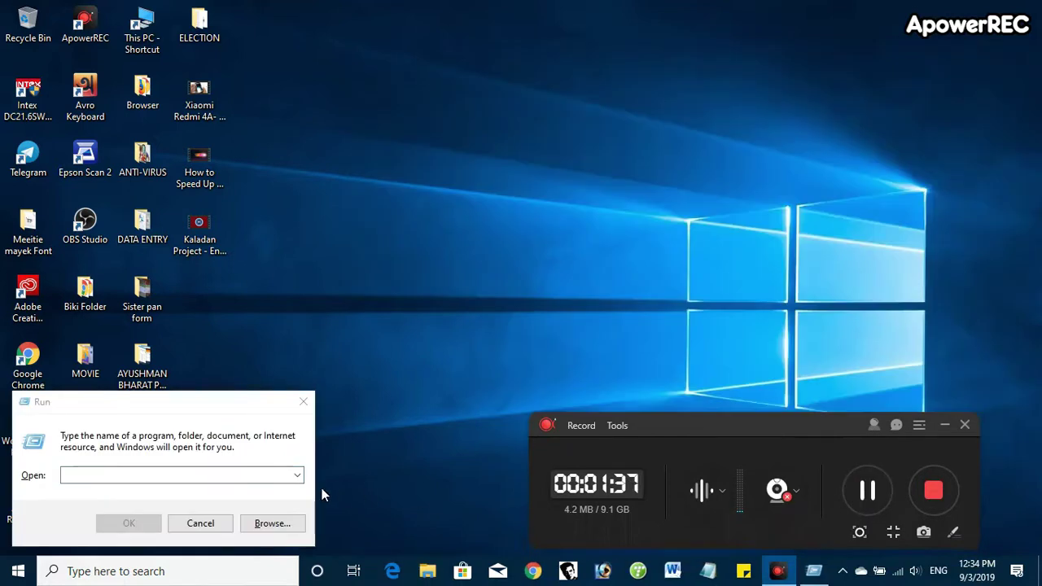
{"action": "left_click", "coordinate": [115, 475]}
{"action": "type", "text": "p"}
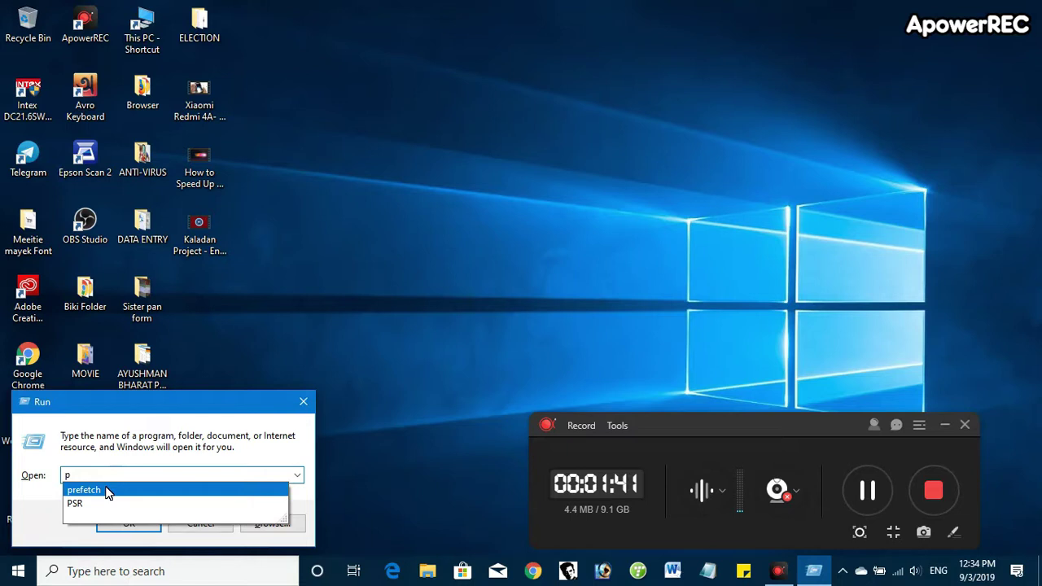
{"action": "left_click", "coordinate": [109, 492]}
{"action": "left_click", "coordinate": [126, 526]}
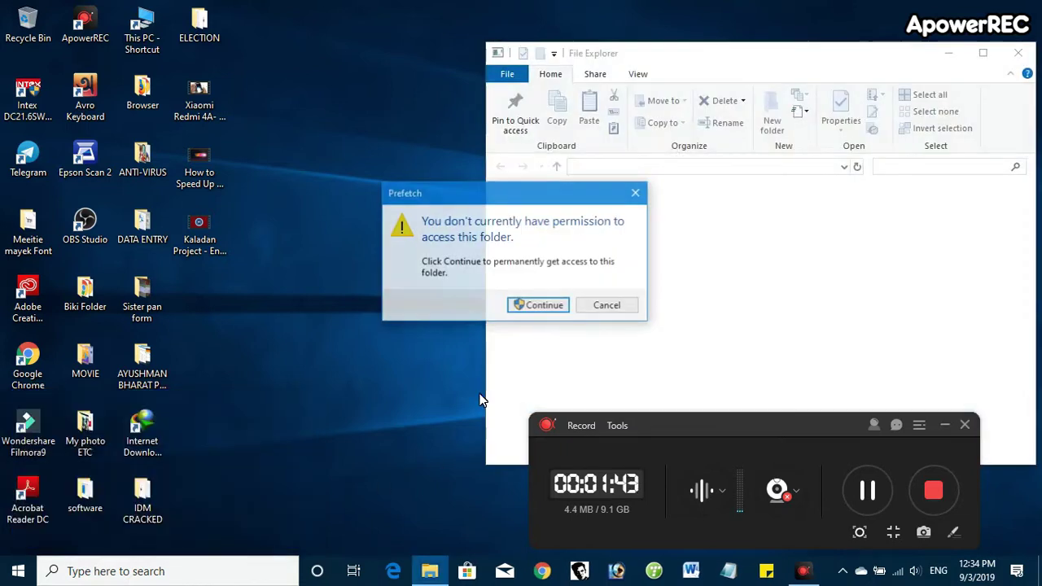
{"action": "left_click", "coordinate": [541, 307]}
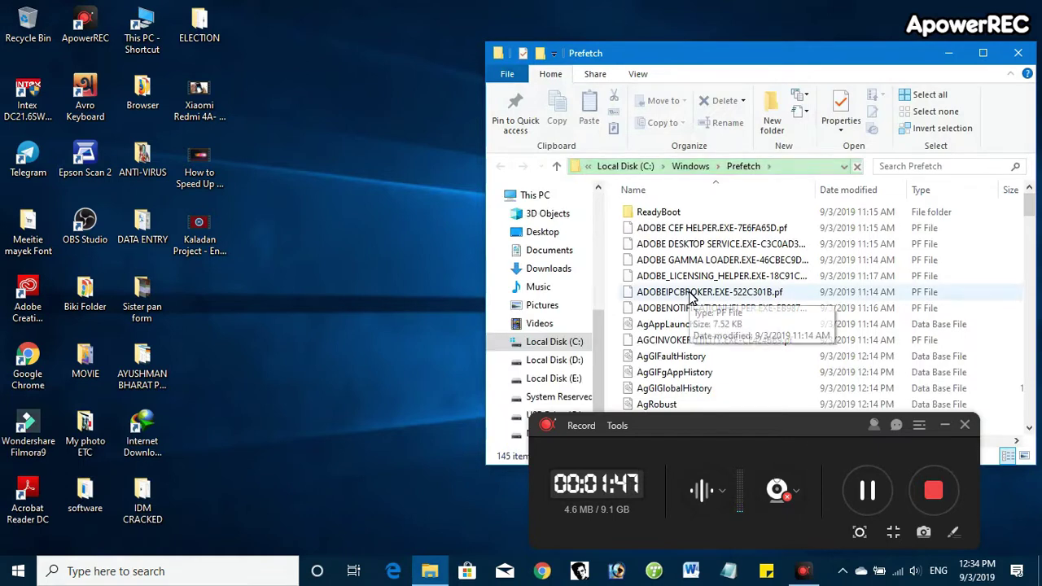
- Permanently delete all items in the Prefetch folder, skipping the file that is in use, and pause the recording
{"action": "key", "text": "ctrl+a"}
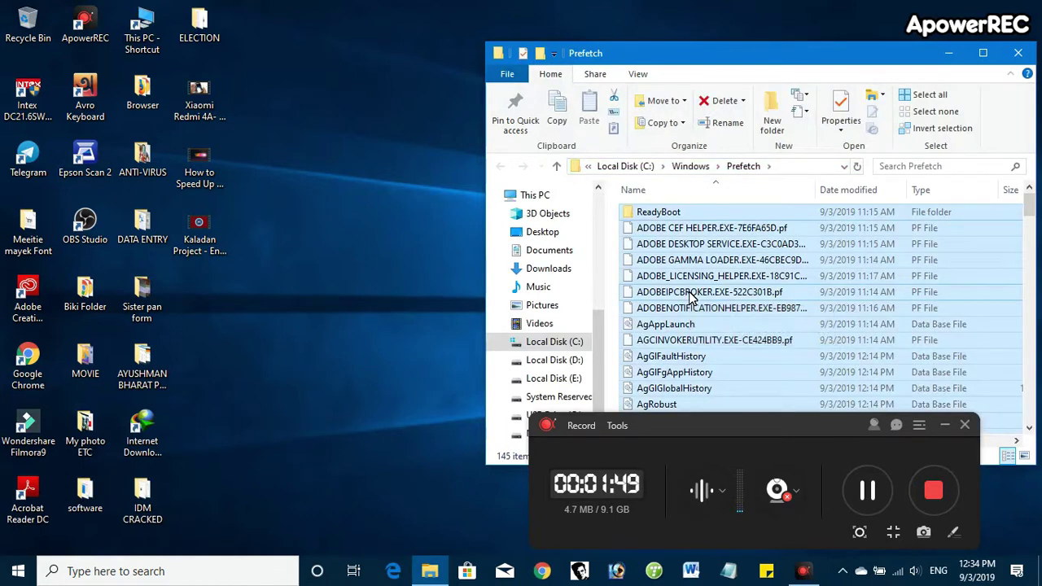
{"action": "key", "text": "shift+Delete"}
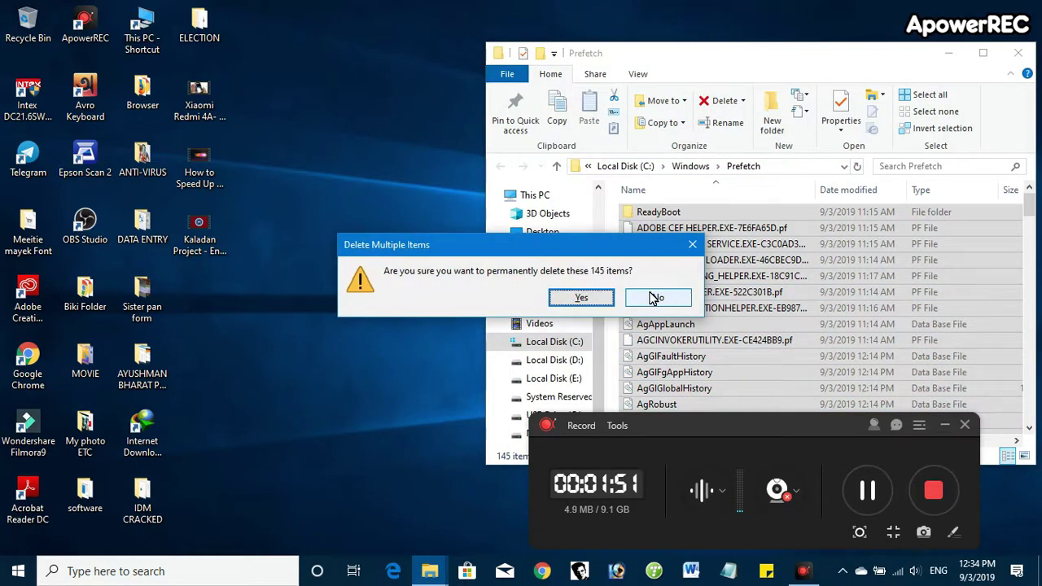
{"action": "left_click", "coordinate": [581, 298]}
{"action": "left_click", "coordinate": [558, 233]}
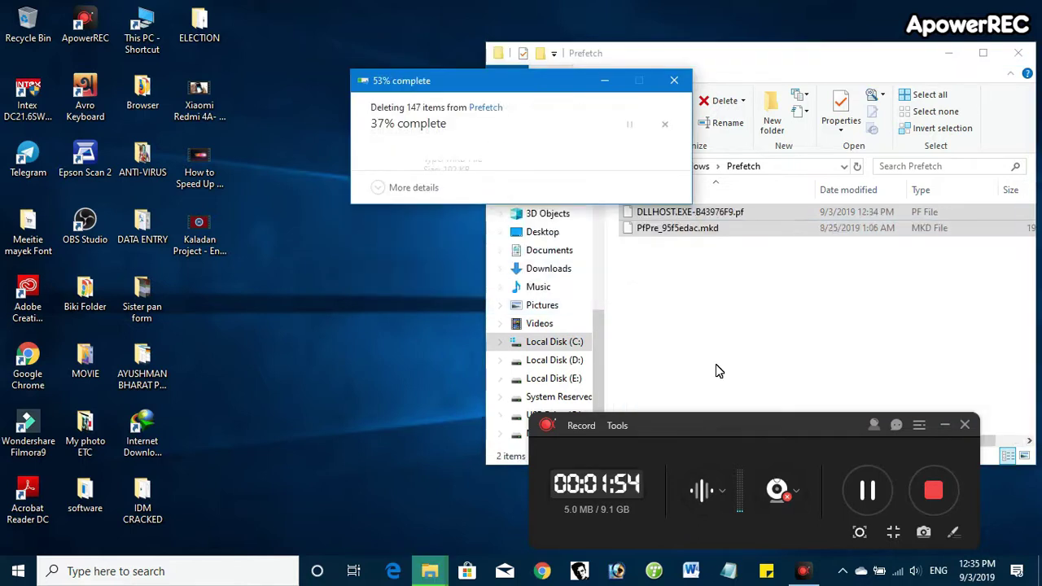
{"action": "left_click", "coordinate": [866, 491]}
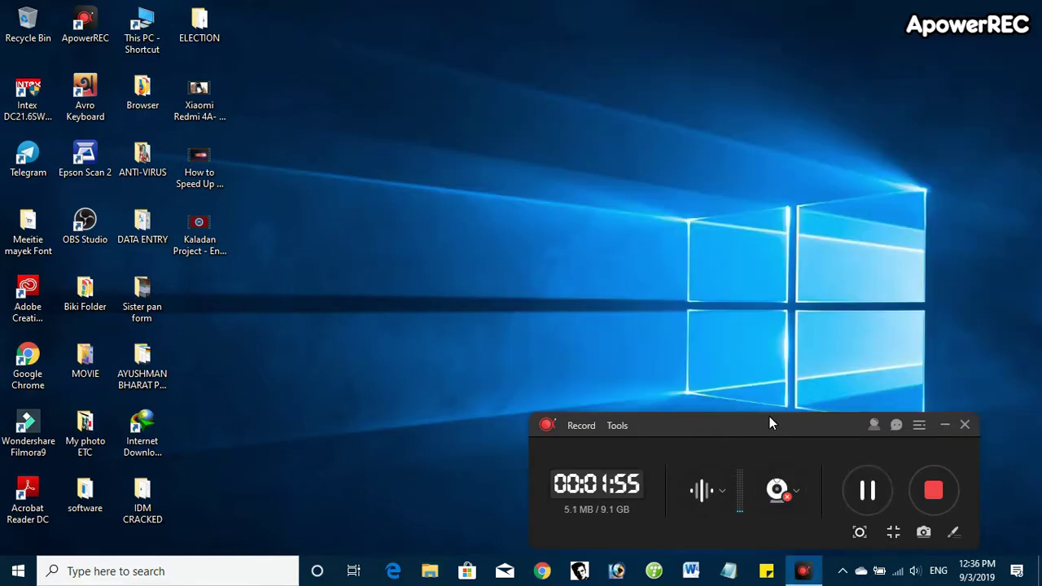
- Minimize the recorder and open the properties of Local Disk (C:) from This PC
{"action": "left_click", "coordinate": [946, 426]}
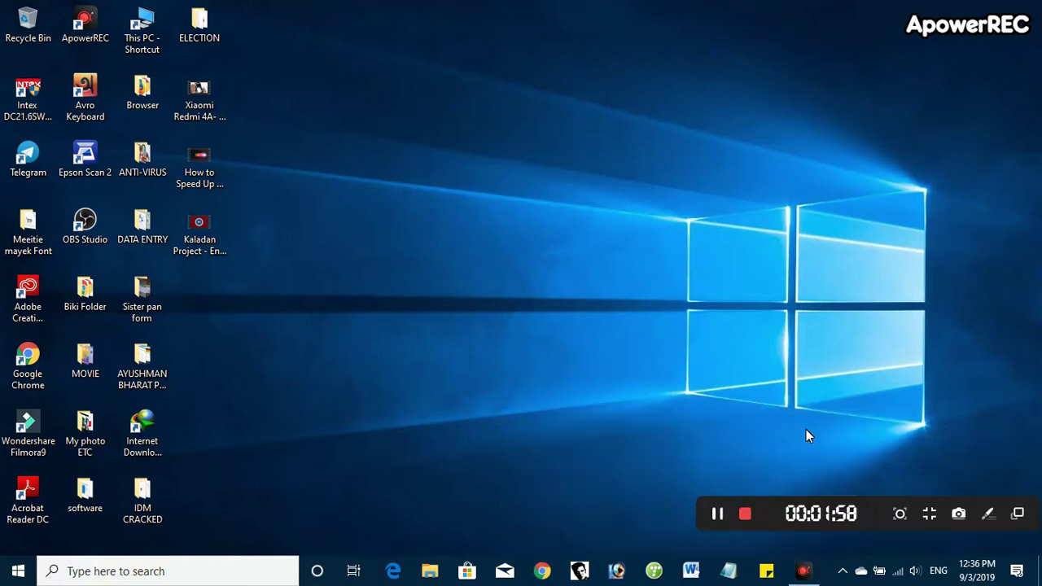
{"action": "double_click", "coordinate": [151, 41]}
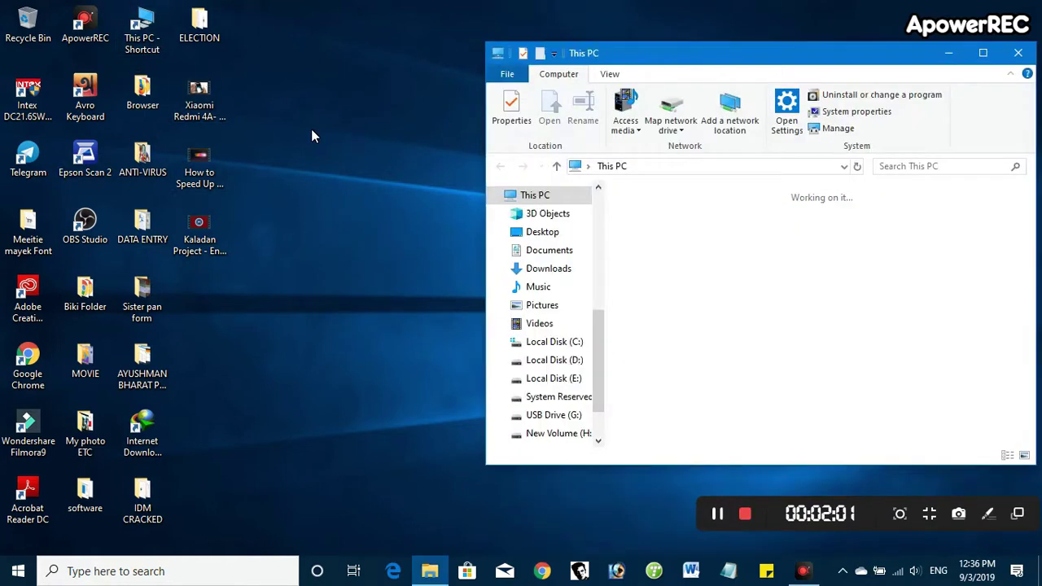
{"action": "scroll", "coordinate": [733, 326], "scroll_direction": "down", "scroll_amount": 2}
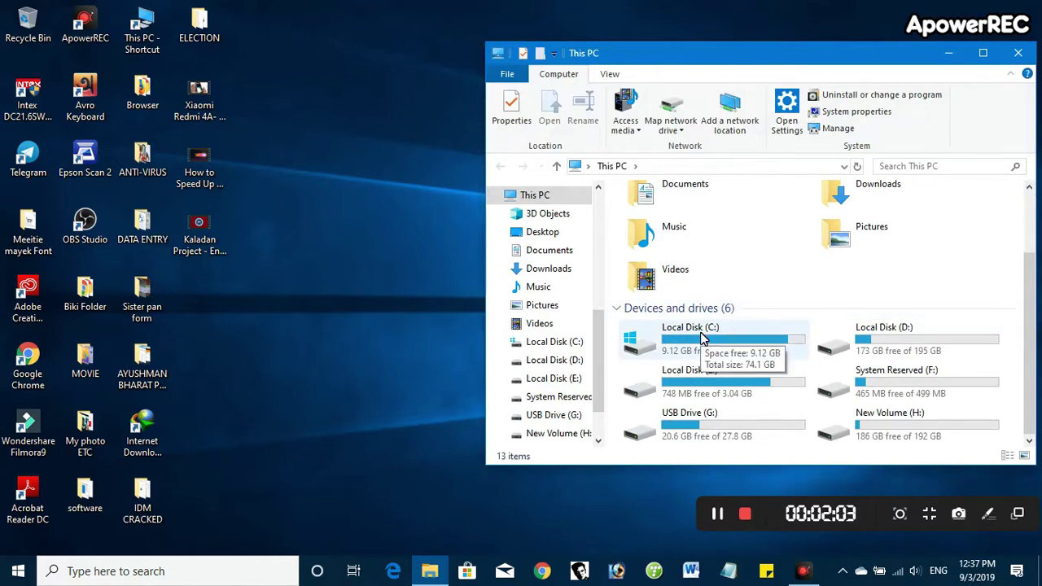
{"action": "left_click", "coordinate": [702, 337]}
{"action": "right_click", "coordinate": [705, 335]}
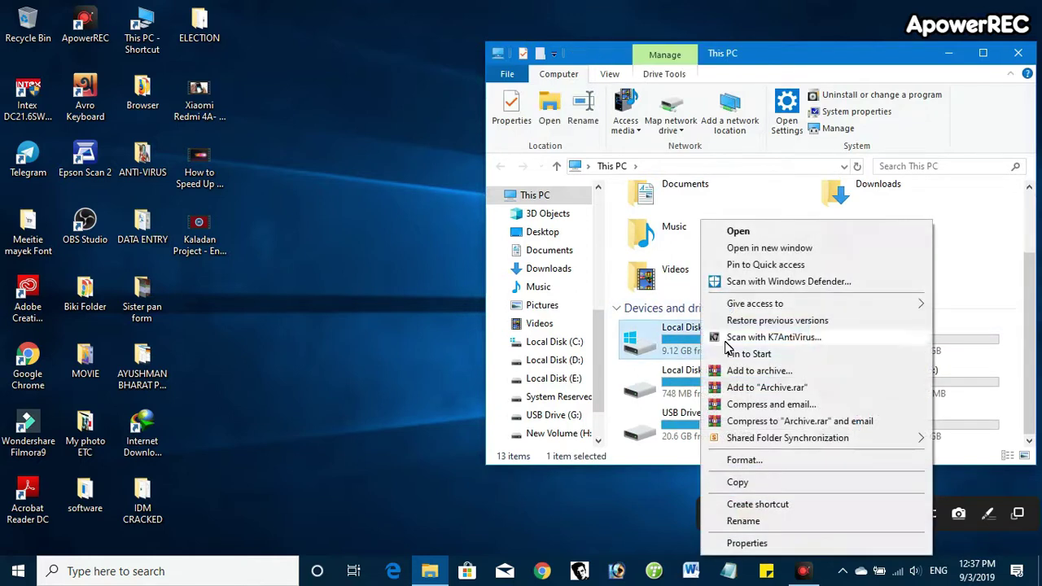
{"action": "left_click", "coordinate": [742, 543]}
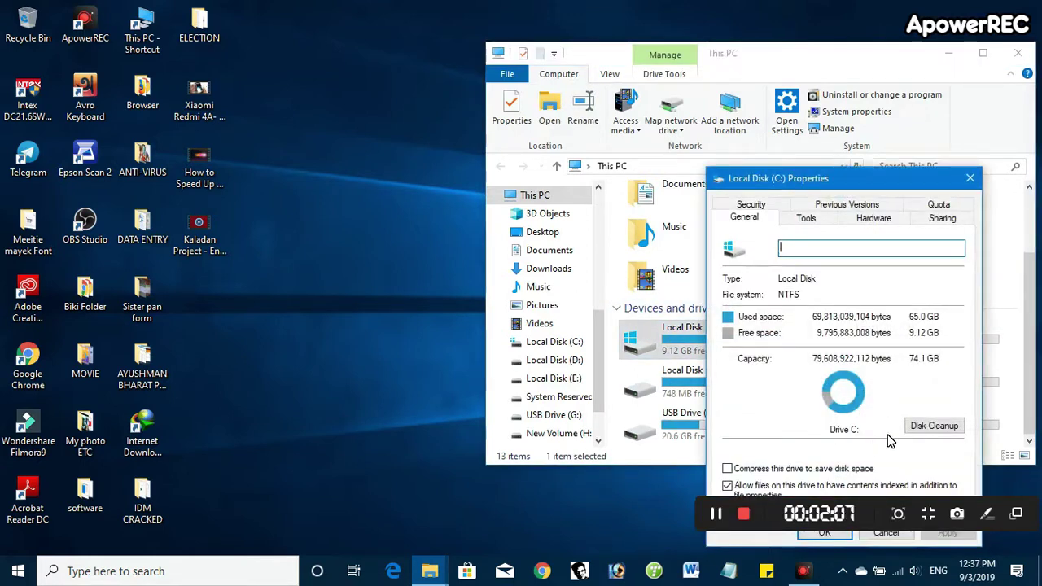
- Run Disk Cleanup on drive C: with the preselected file types, permanently delete those files, and close the drive's properties
{"action": "left_click_drag", "start_coordinate": [872, 499], "coordinate": [375, 495]}
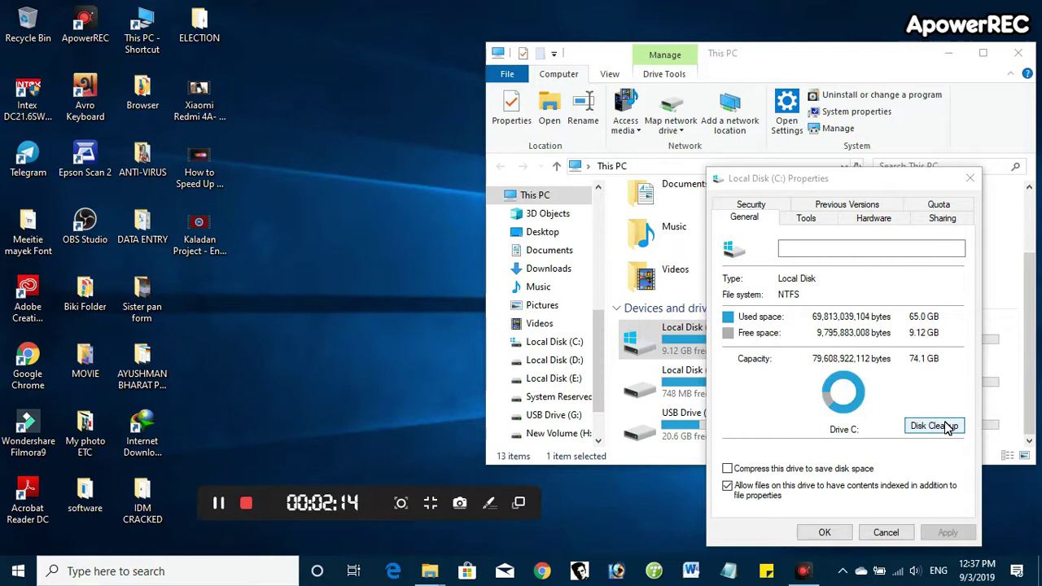
{"action": "left_click", "coordinate": [947, 428]}
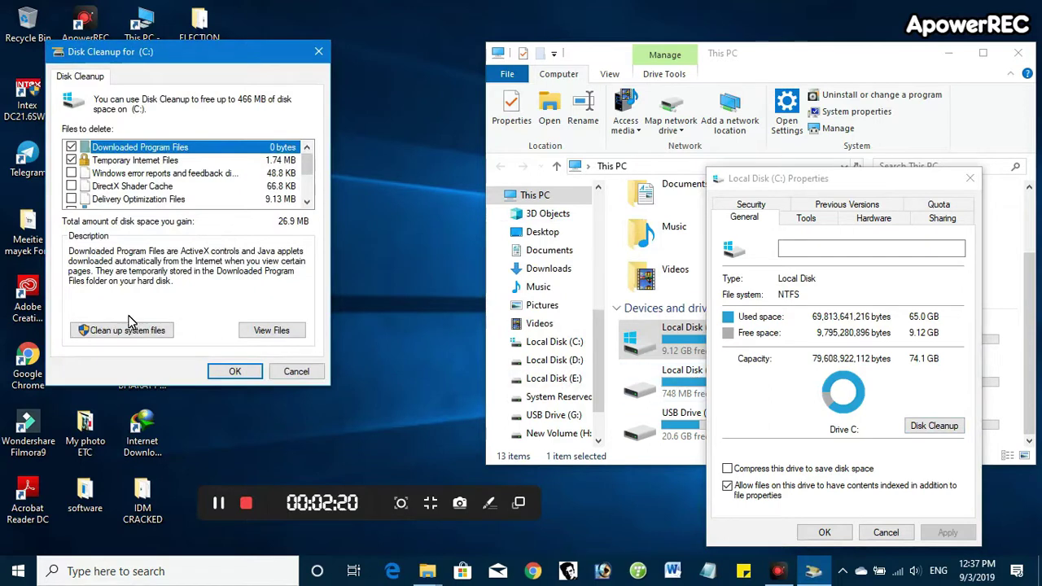
{"action": "left_click", "coordinate": [234, 372]}
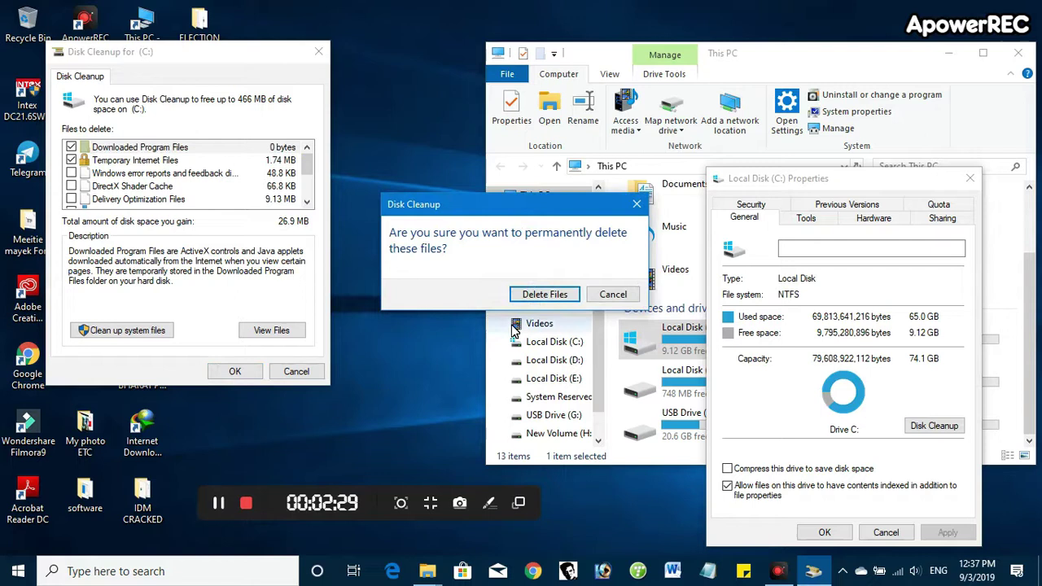
{"action": "left_click", "coordinate": [544, 296]}
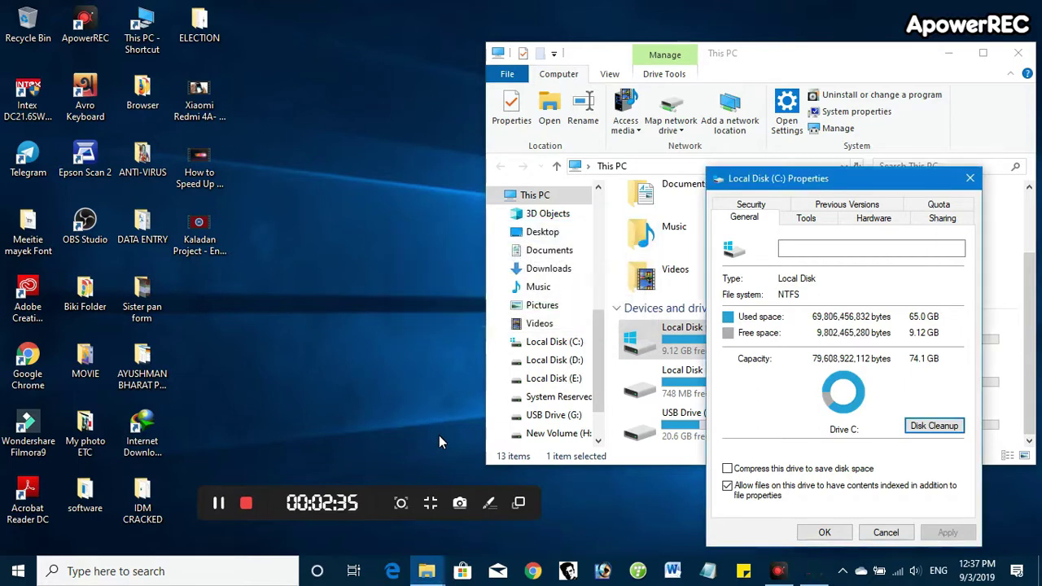
{"action": "left_click", "coordinate": [969, 178]}
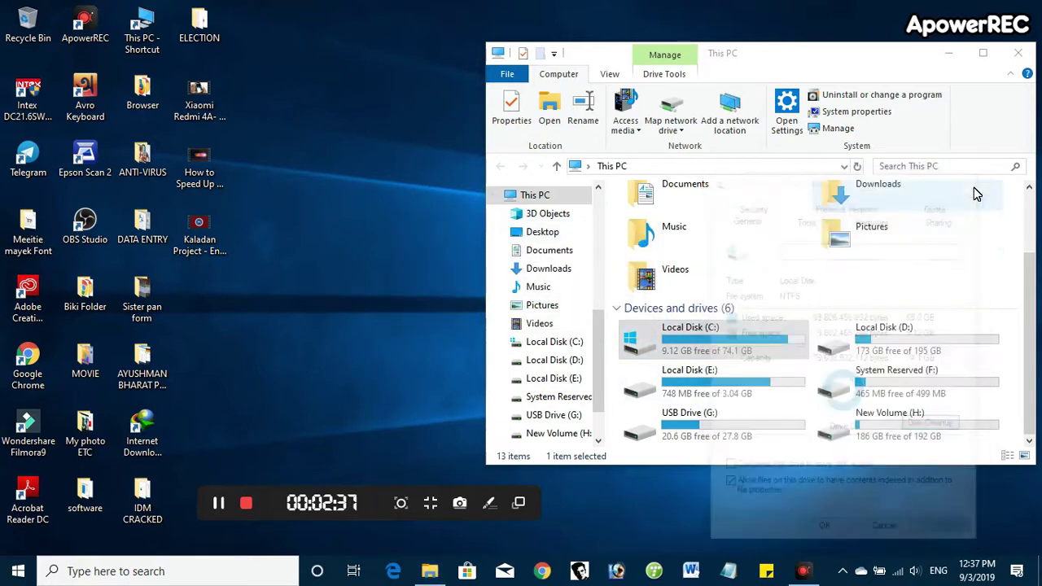
- Pause the recording, and clear the recorder and the This PC window off the desktop
{"action": "left_click", "coordinate": [221, 504]}
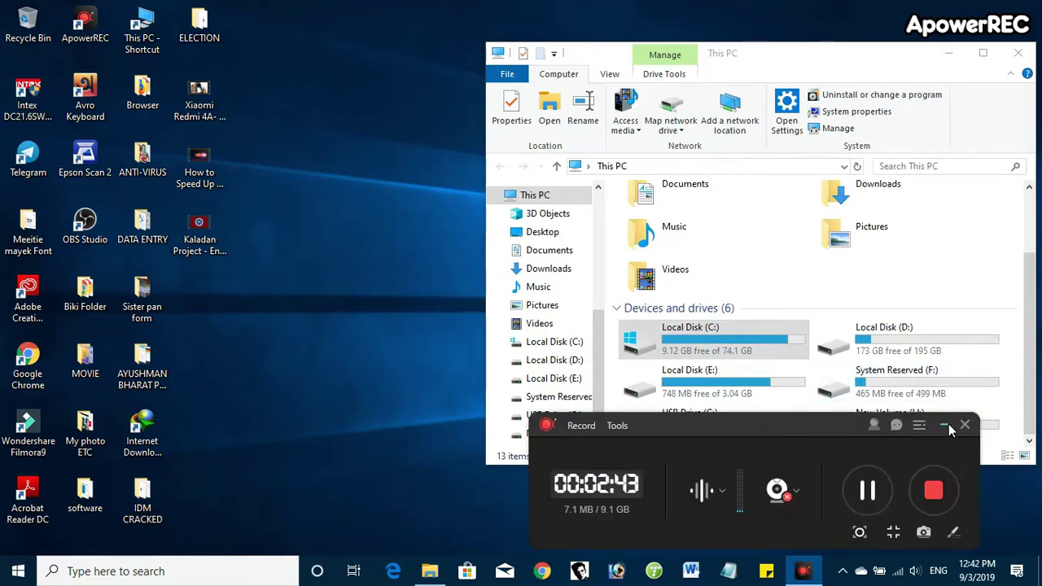
{"action": "left_click", "coordinate": [947, 426]}
{"action": "left_click", "coordinate": [1017, 53]}
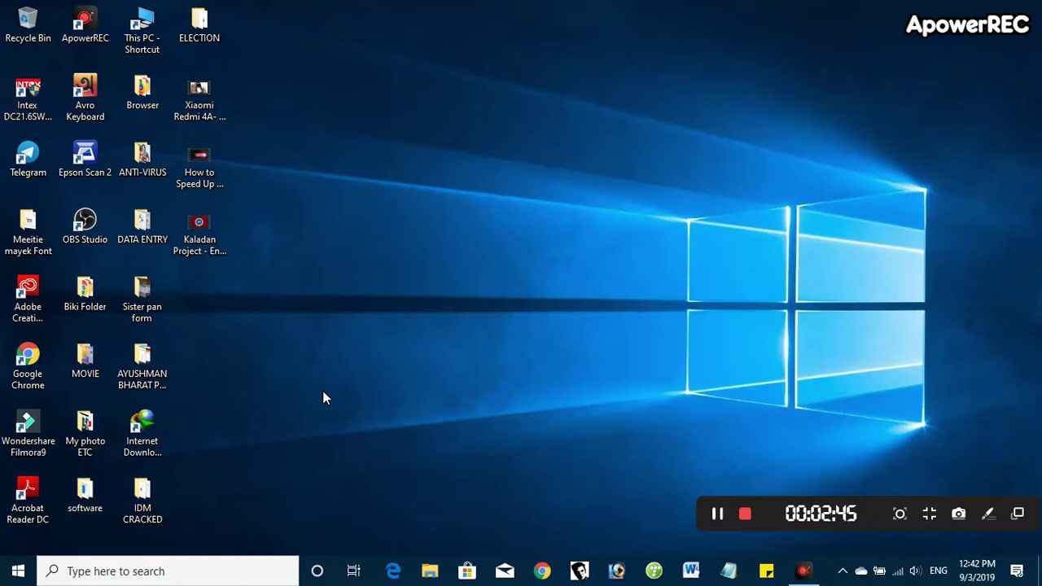
{"action": "left_click", "coordinate": [123, 571]}
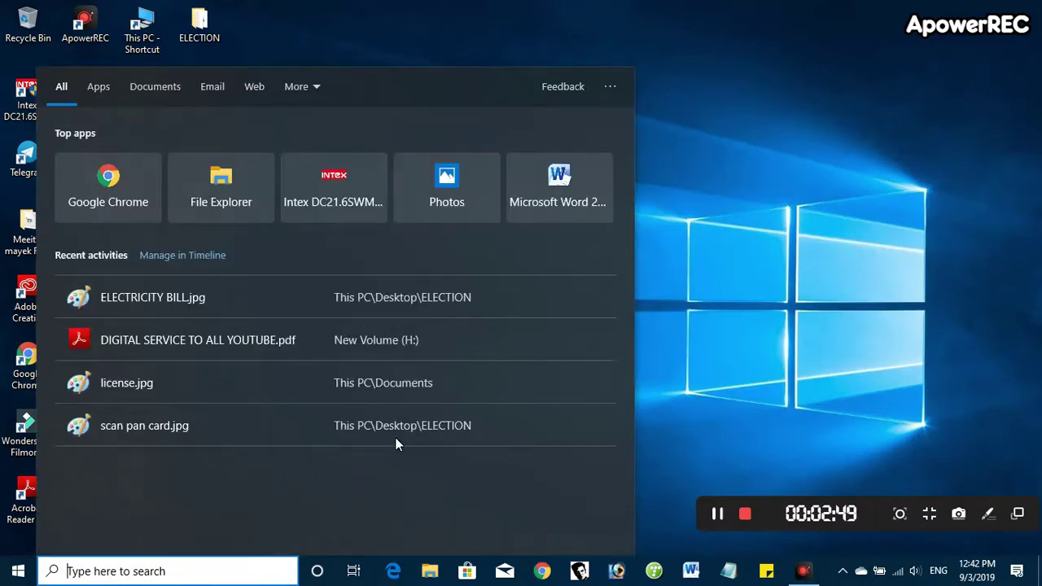
{"action": "left_click", "coordinate": [810, 297]}
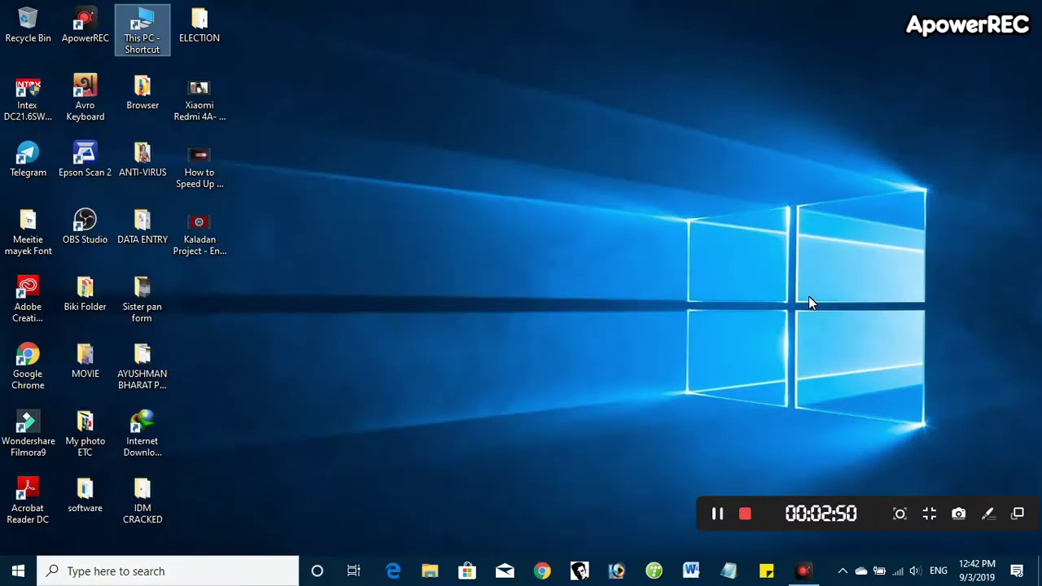
- Open the Run dialog and replace its existing entry with a command starting with "m"
{"action": "left_click", "coordinate": [4, 578]}
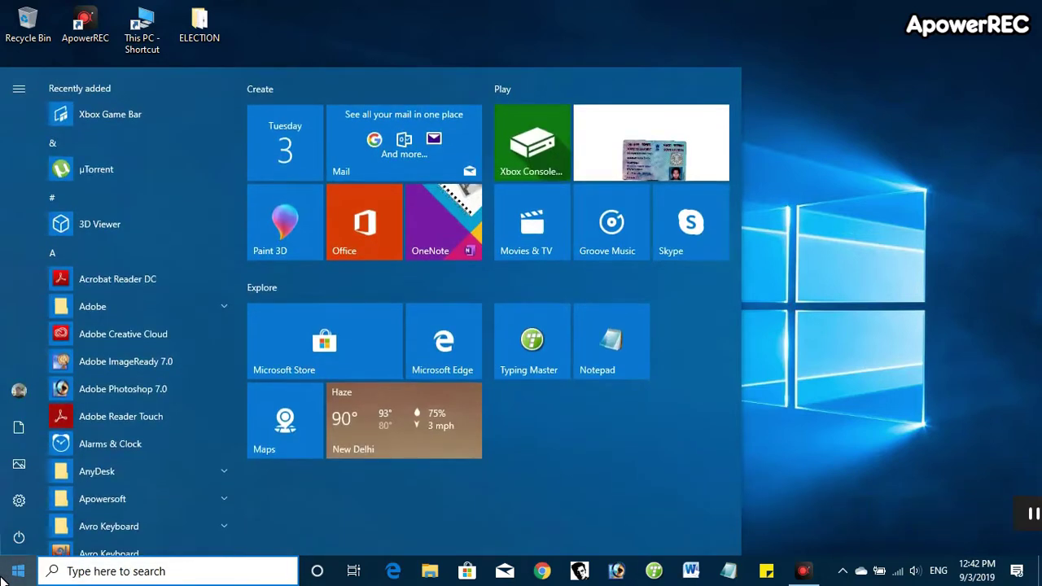
{"action": "right_click", "coordinate": [5, 578]}
{"action": "left_click", "coordinate": [50, 498]}
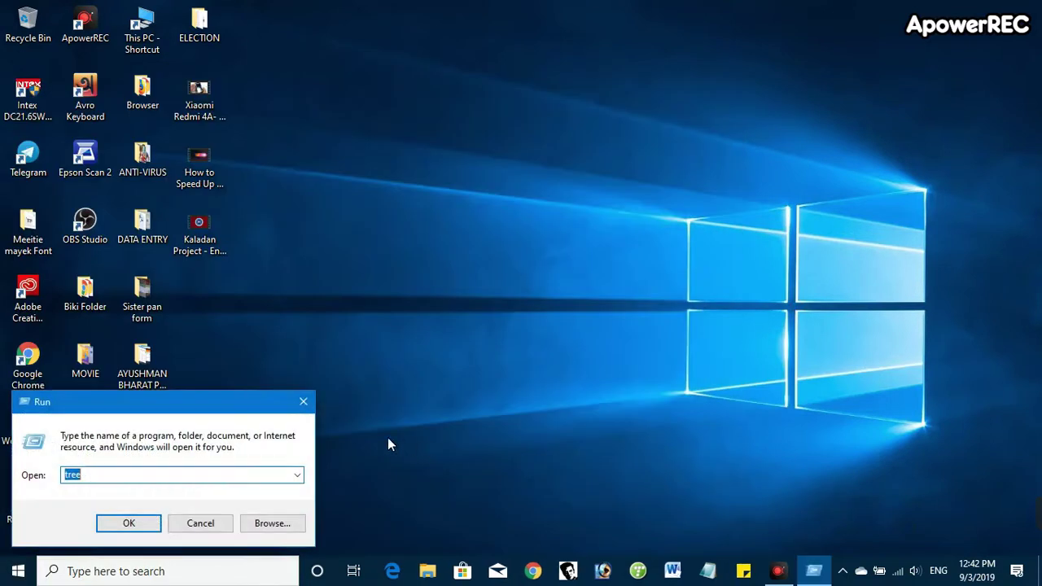
{"action": "key", "text": "BackSpace"}
{"action": "type", "text": "m"}
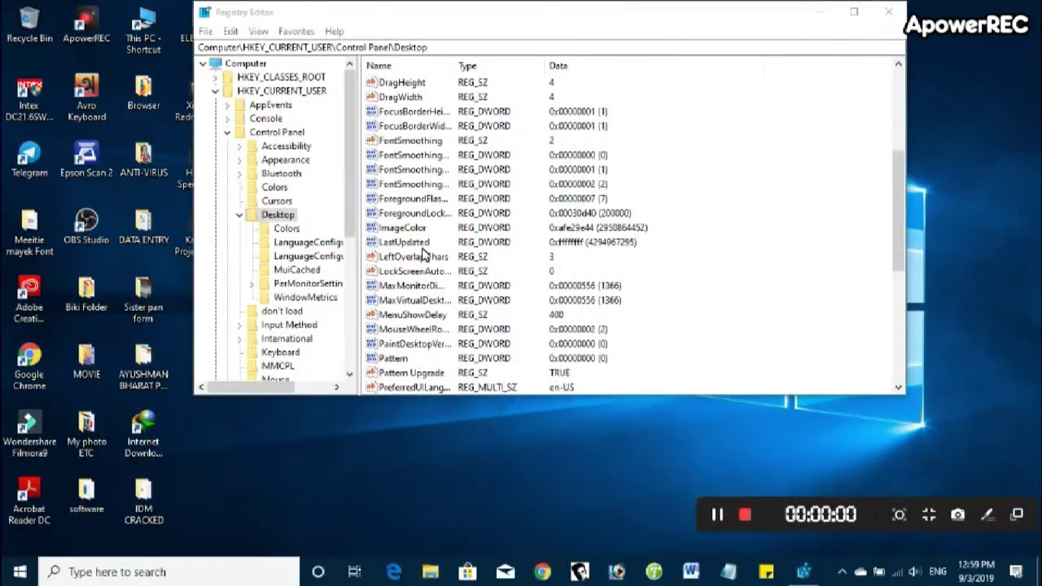
- Set the MenuShowDelay value under Control Panel\Desktop to 10 and minimize Registry Editor
{"action": "scroll", "coordinate": [424, 265], "scroll_direction": "down", "scroll_amount": 1}
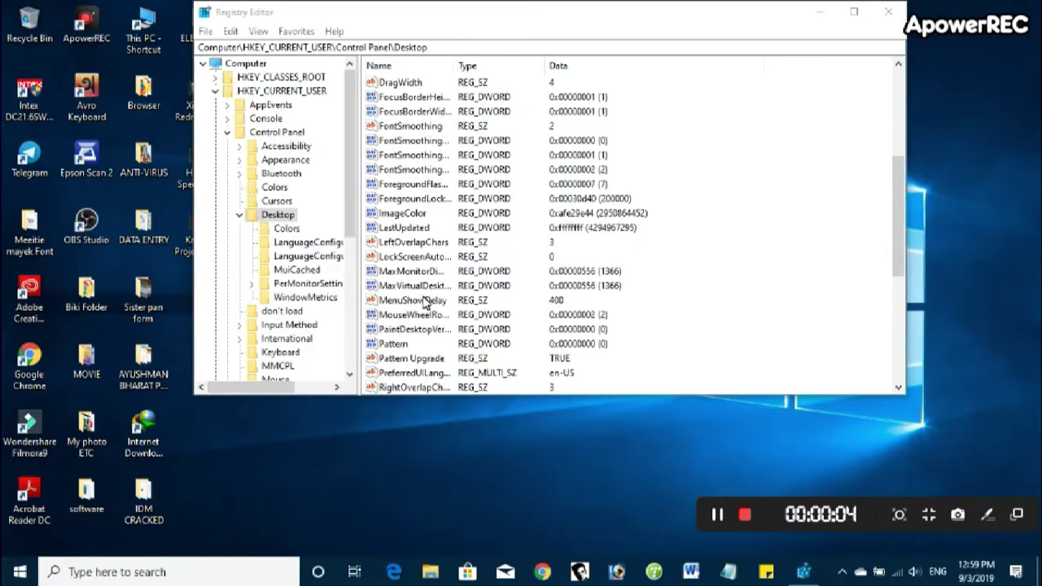
{"action": "left_click", "coordinate": [413, 299]}
{"action": "double_click", "coordinate": [415, 300]}
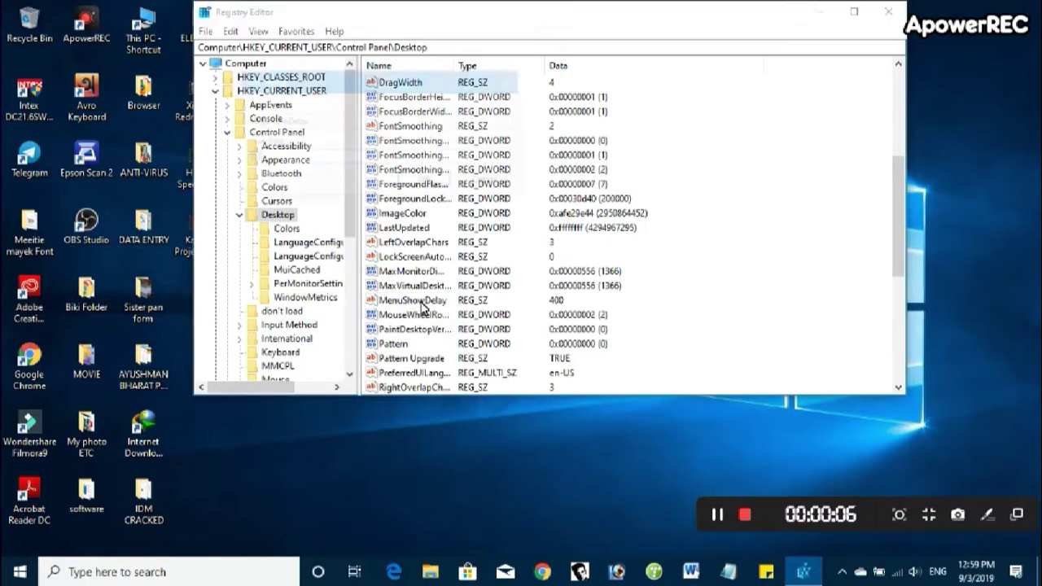
{"action": "left_click", "coordinate": [276, 162]}
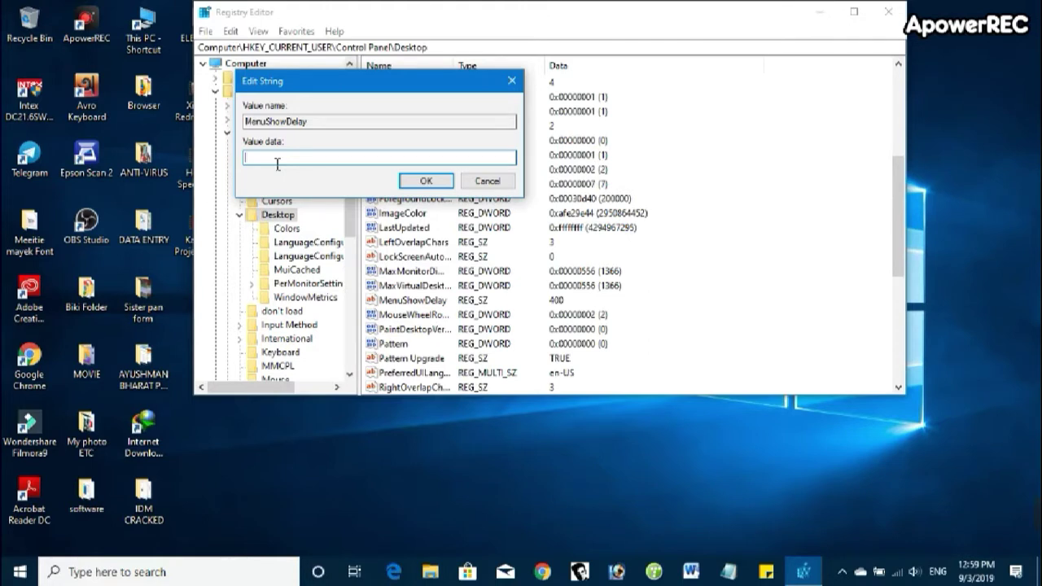
{"action": "left_click", "coordinate": [425, 180]}
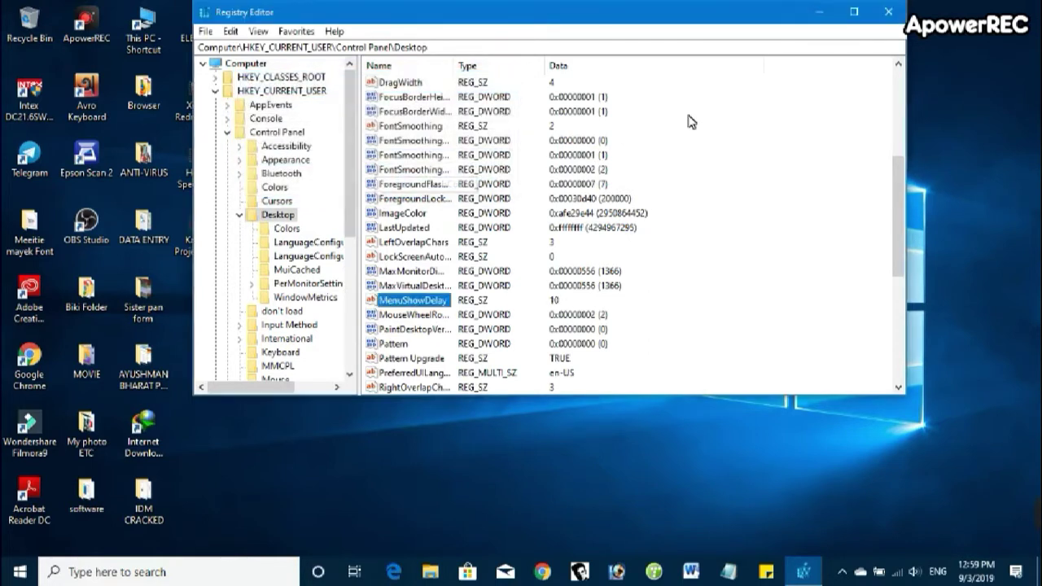
{"action": "left_click", "coordinate": [819, 15]}
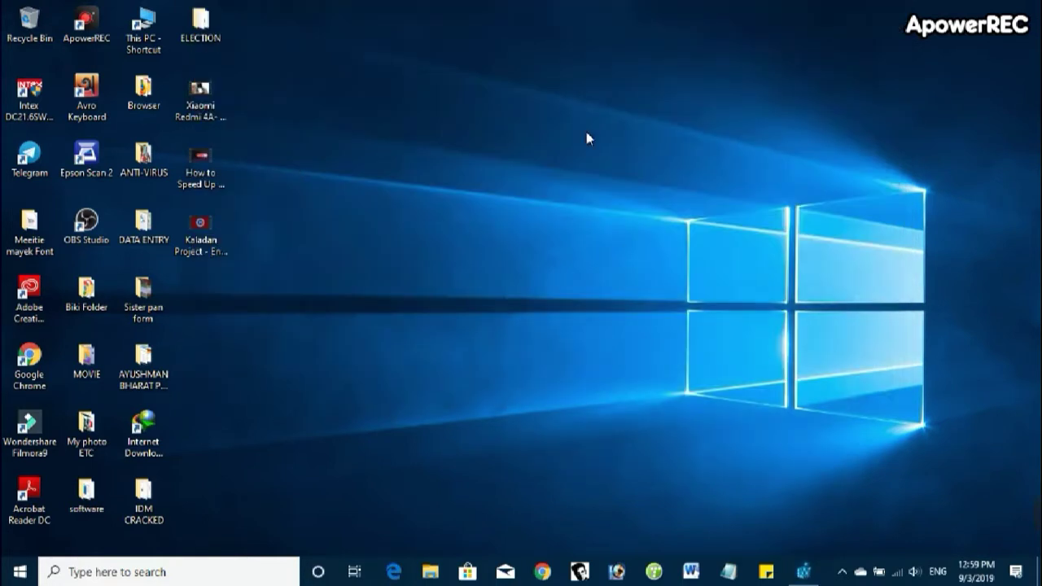
- Run ApowerREC as administrator, refresh the desktop, and minimize the recorder
{"action": "right_click", "coordinate": [97, 17]}
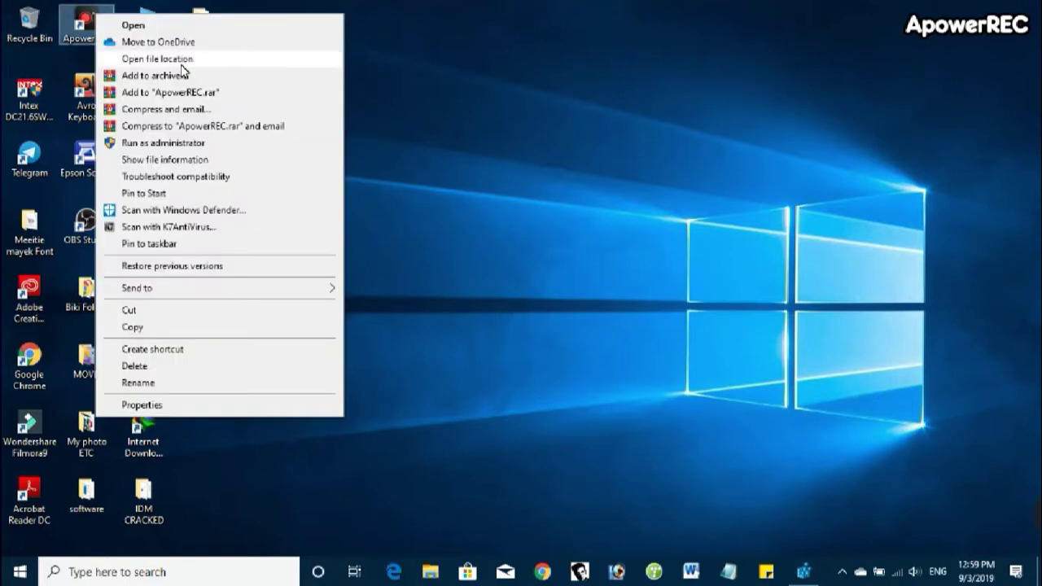
{"action": "left_click", "coordinate": [143, 144]}
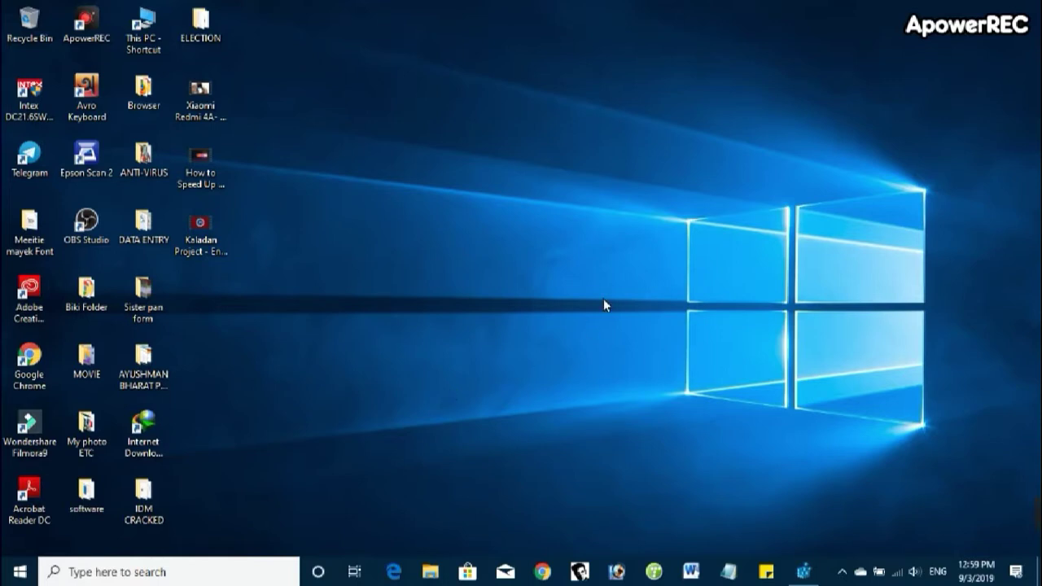
{"action": "right_click", "coordinate": [596, 272]}
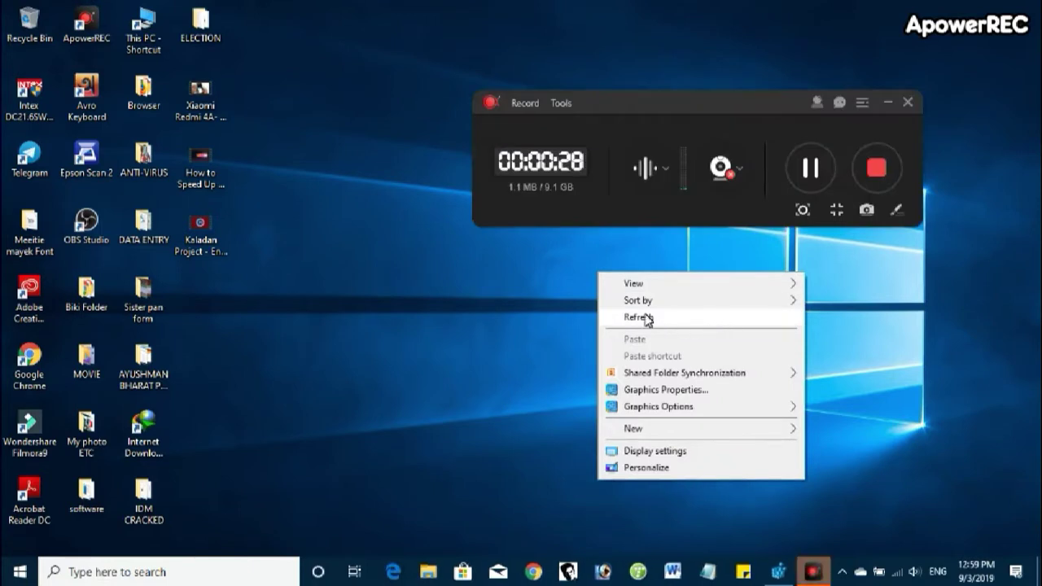
{"action": "left_click", "coordinate": [649, 318]}
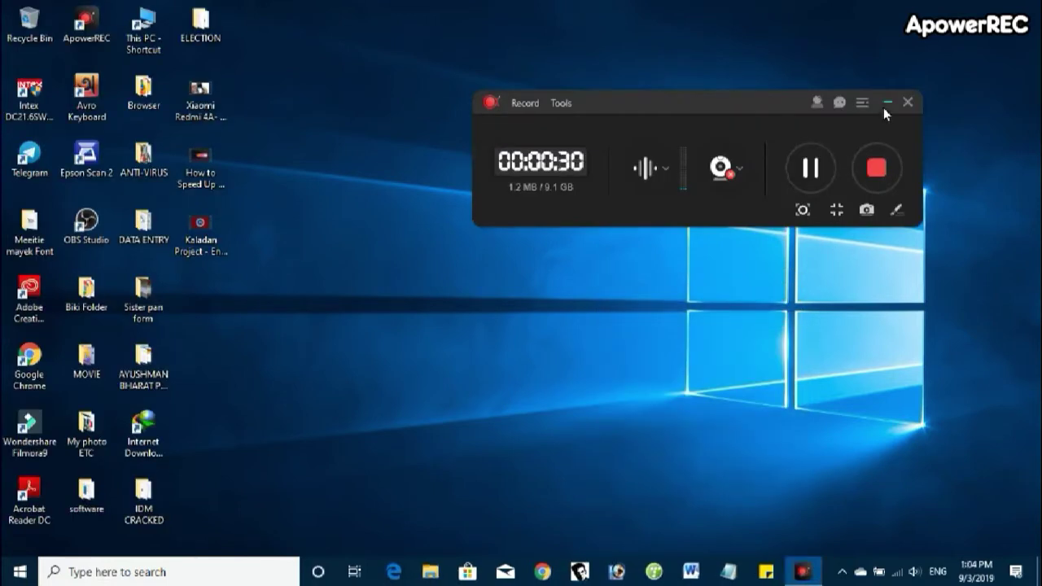
{"action": "left_click", "coordinate": [887, 101]}
- Open This PC's system properties and go through System info to the advanced system settings
{"action": "double_click", "coordinate": [140, 31]}
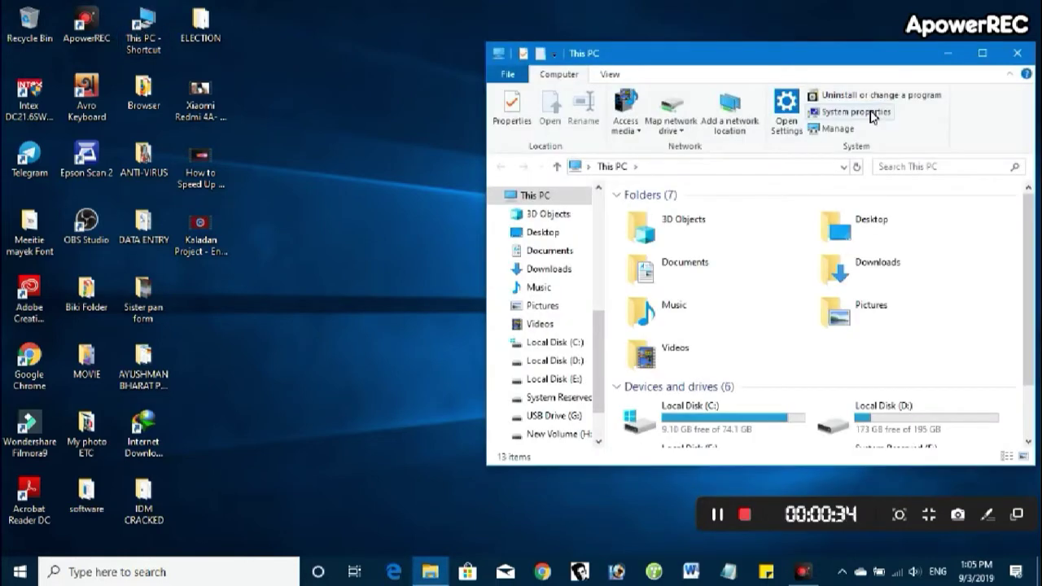
{"action": "left_click", "coordinate": [855, 111]}
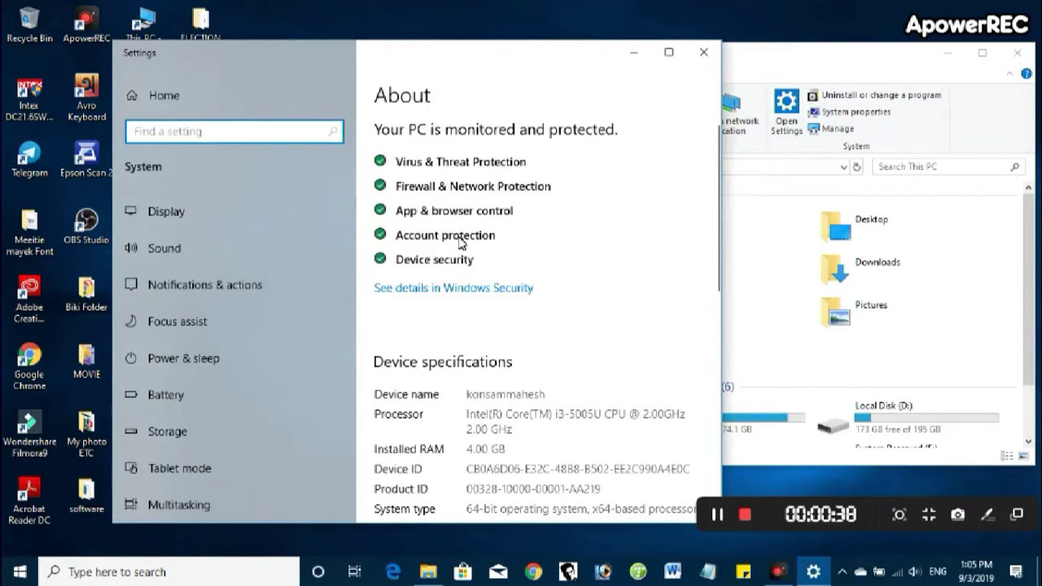
{"action": "scroll", "coordinate": [456, 326], "scroll_direction": "down", "scroll_amount": 3}
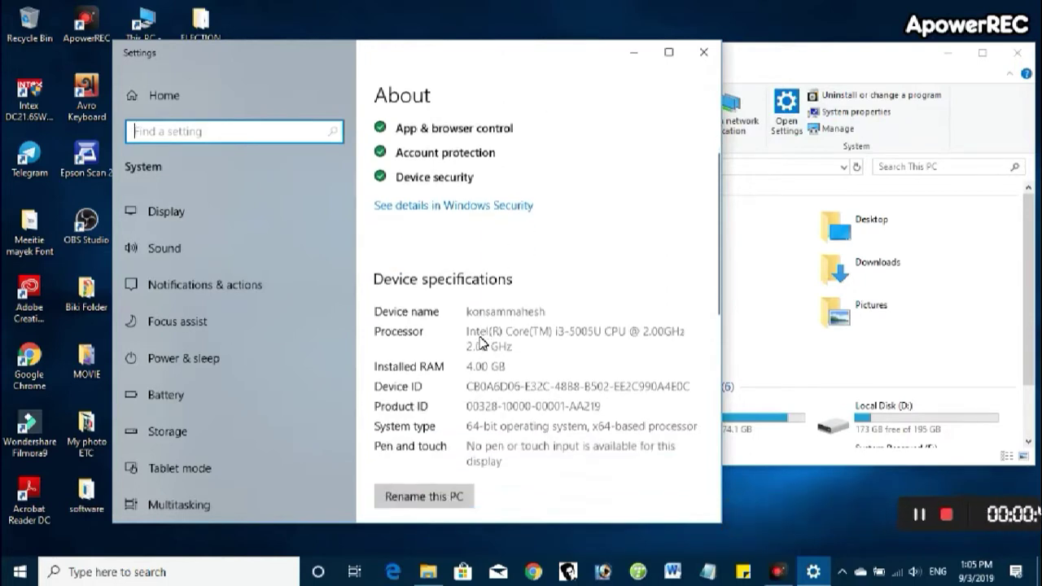
{"action": "scroll", "coordinate": [481, 342], "scroll_direction": "down", "scroll_amount": 5}
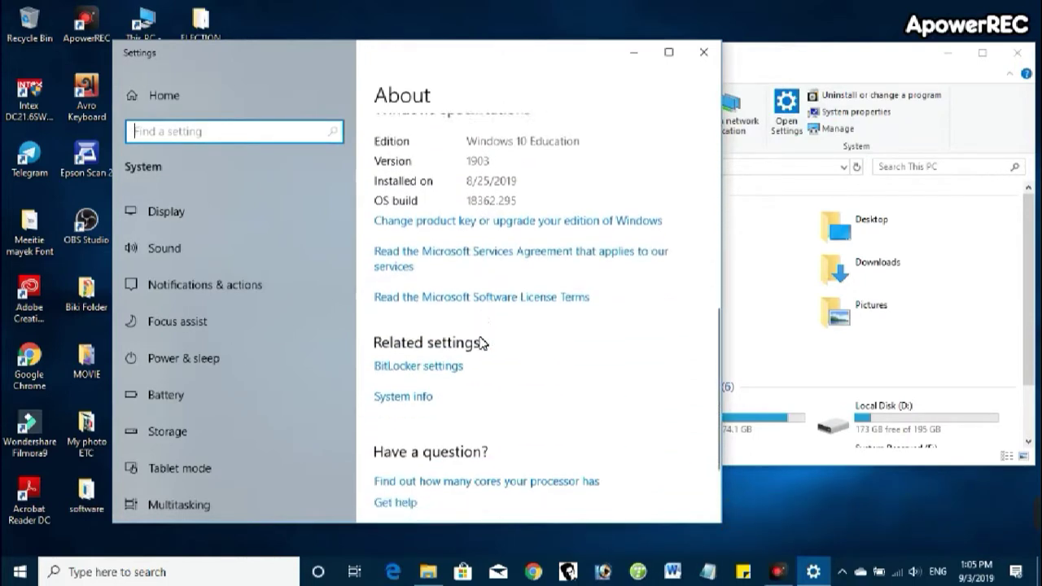
{"action": "left_click", "coordinate": [422, 387]}
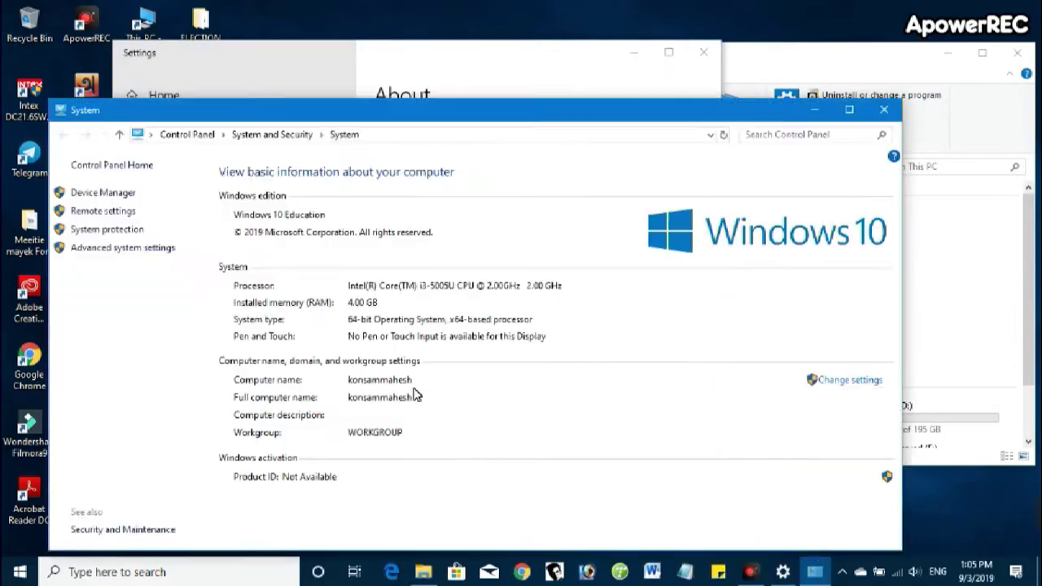
{"action": "left_click", "coordinate": [118, 248]}
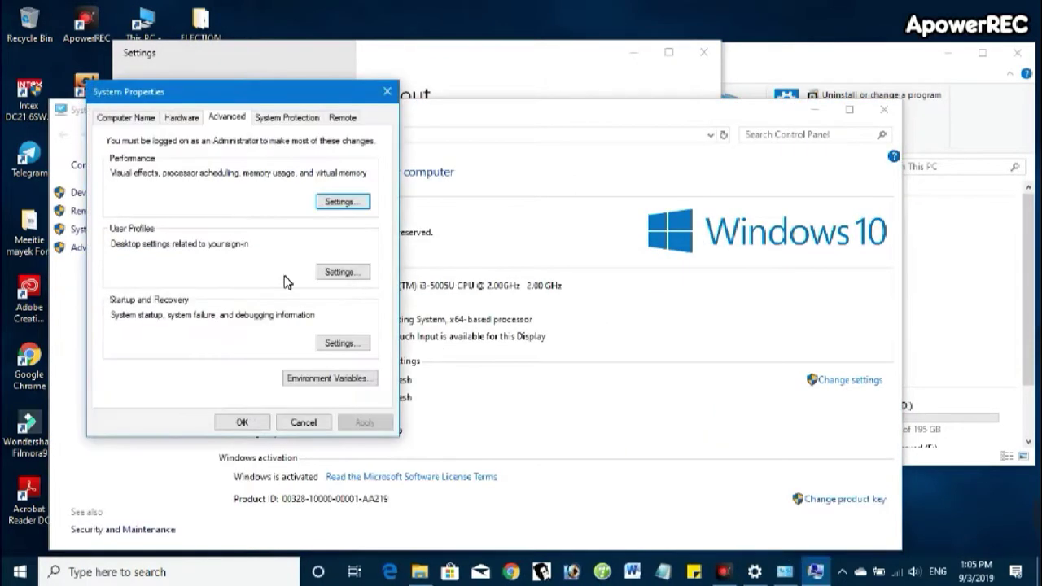
- Look through the System Protection, Advanced, Hardware and Computer Name settings, and close System Properties
{"action": "left_click", "coordinate": [288, 118]}
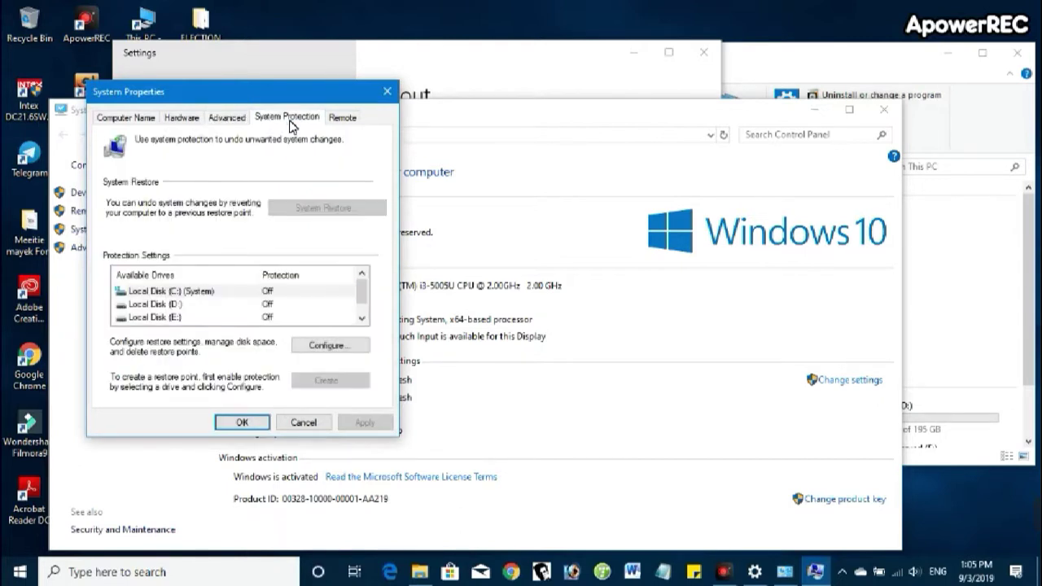
{"action": "left_click", "coordinate": [226, 119]}
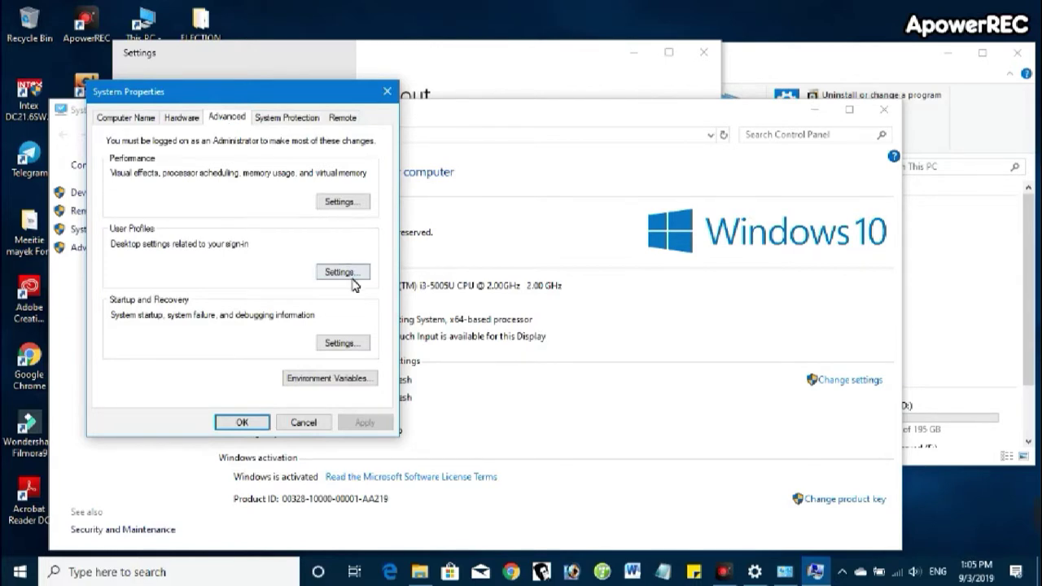
{"action": "left_click", "coordinate": [186, 120]}
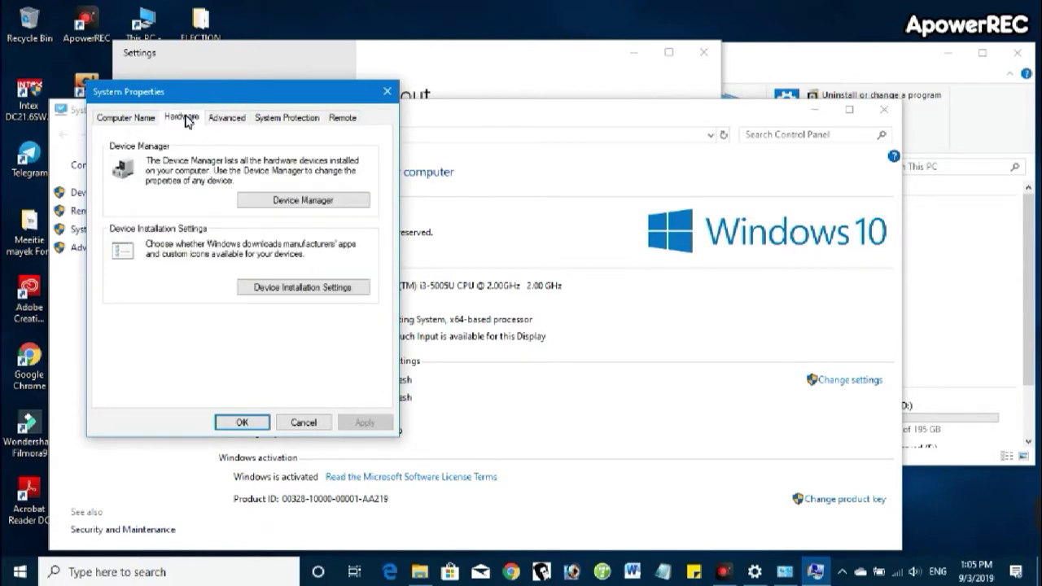
{"action": "left_click", "coordinate": [127, 121]}
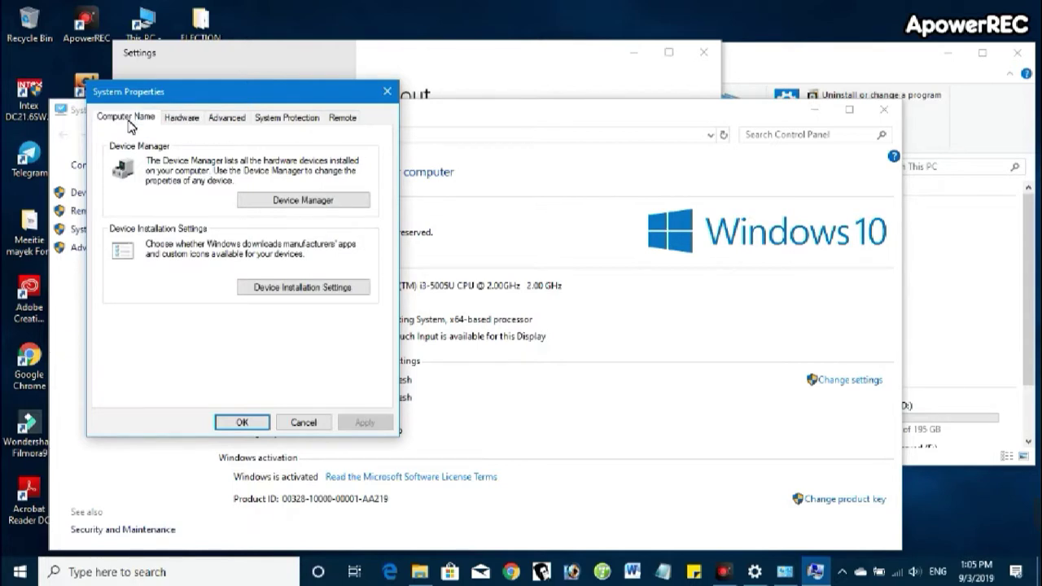
{"action": "left_click", "coordinate": [289, 120]}
{"action": "left_click", "coordinate": [124, 118]}
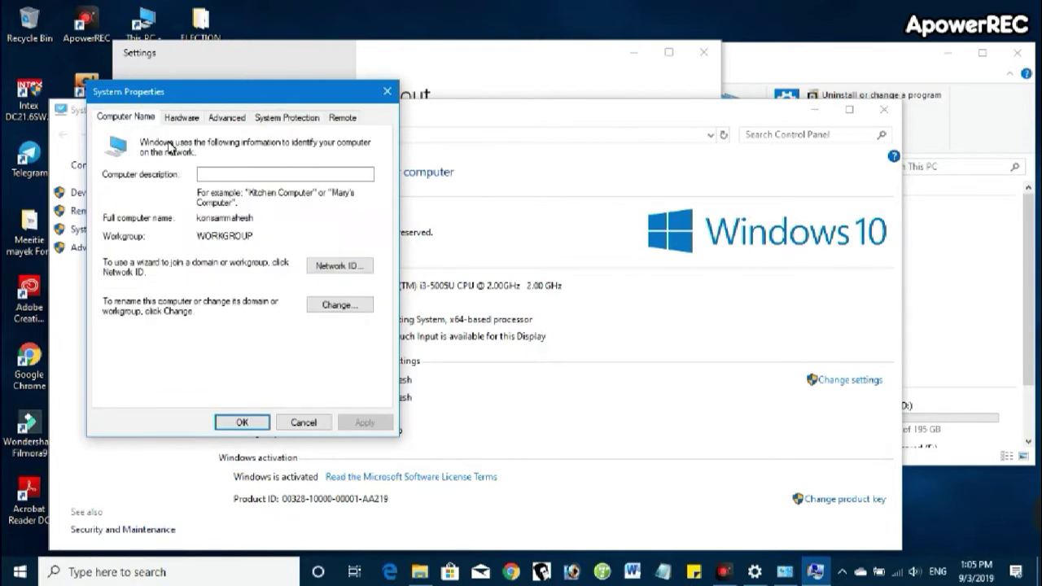
{"action": "left_click", "coordinate": [388, 93]}
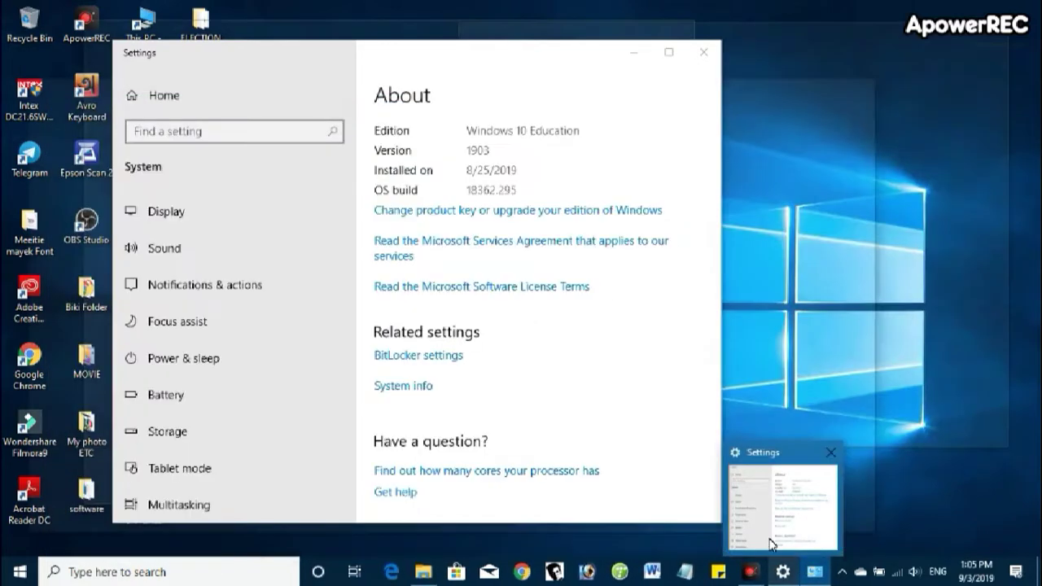
- Minimize the recorder and open the Performance settings from the advanced system settings
{"action": "left_click", "coordinate": [779, 500]}
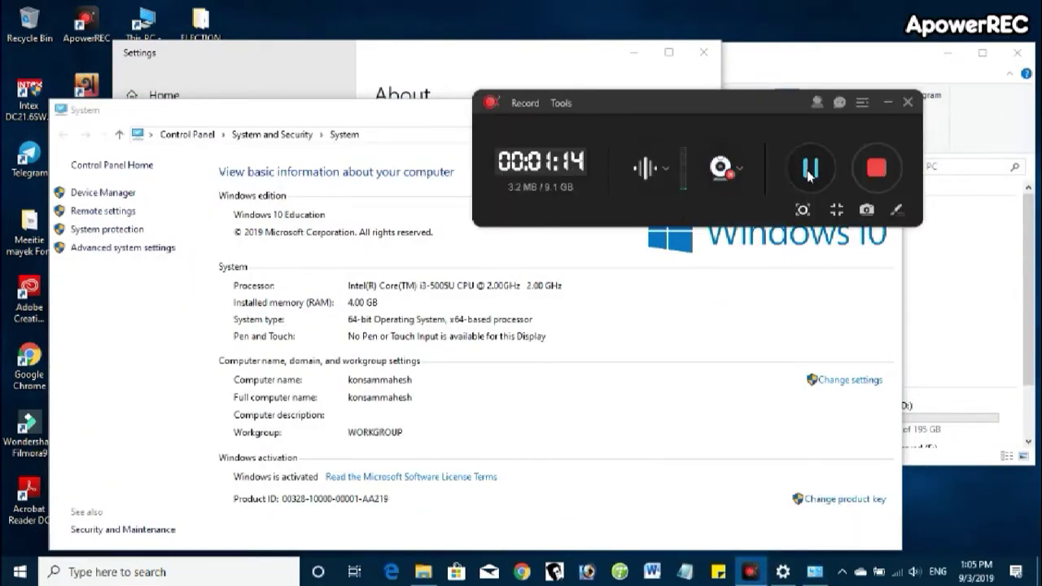
{"action": "left_click", "coordinate": [888, 106]}
{"action": "left_click", "coordinate": [156, 249]}
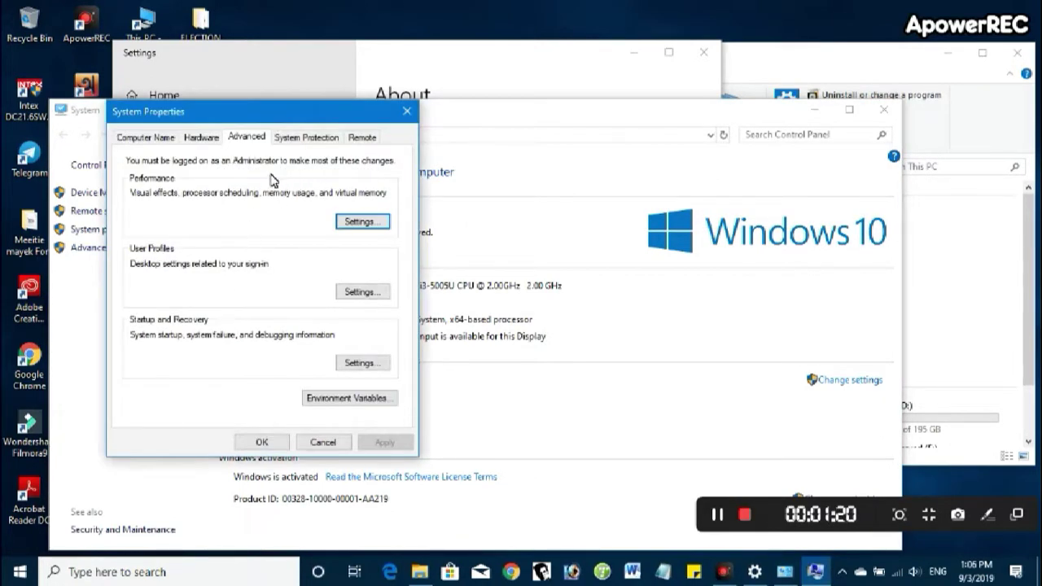
{"action": "left_click", "coordinate": [363, 221]}
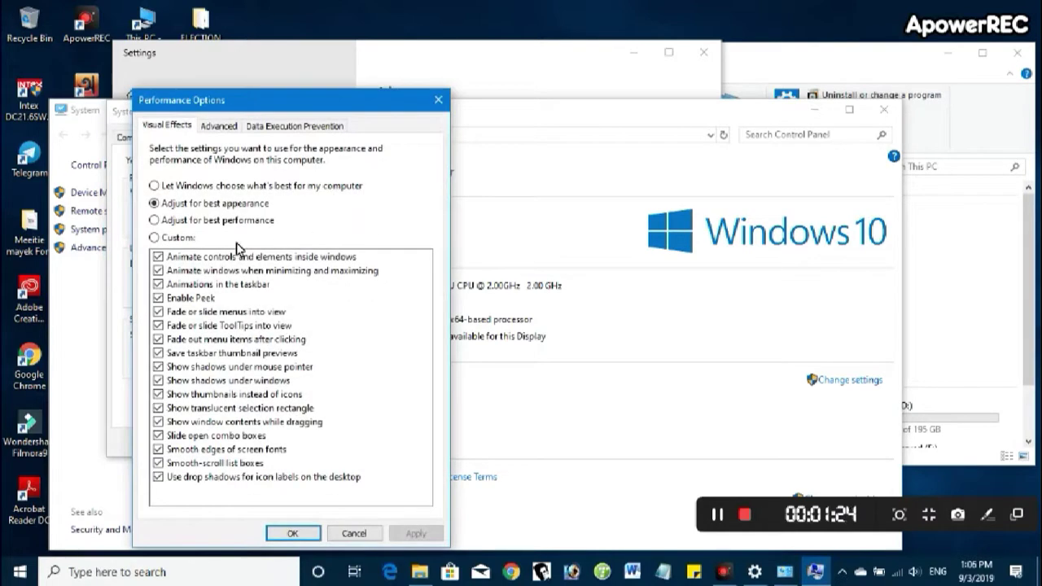
- Set visual effects to Adjust for best performance, enable only Show shadows under mouse pointer, and apply the settings
{"action": "left_click", "coordinate": [155, 220]}
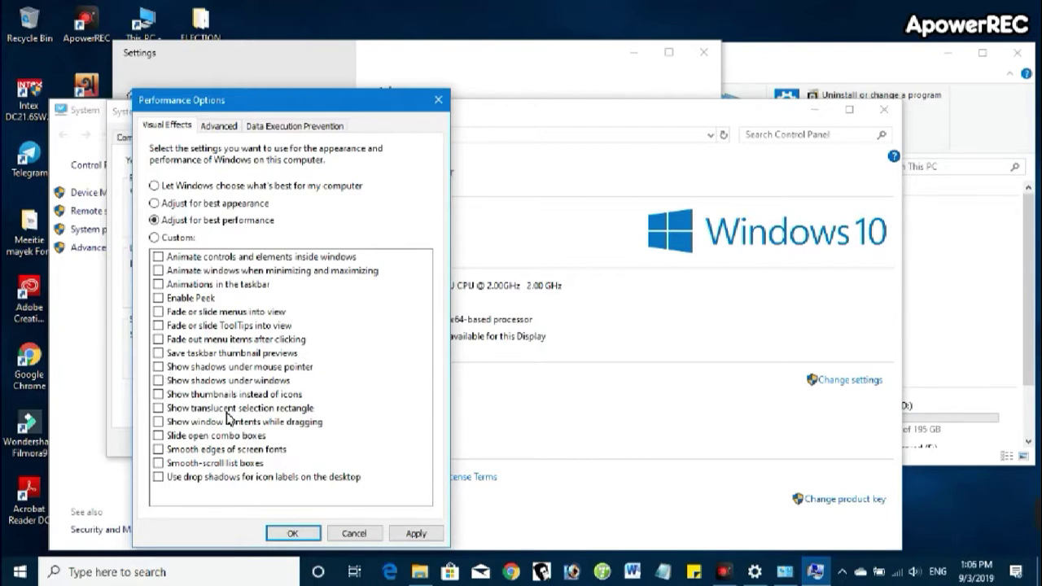
{"action": "left_click", "coordinate": [722, 575]}
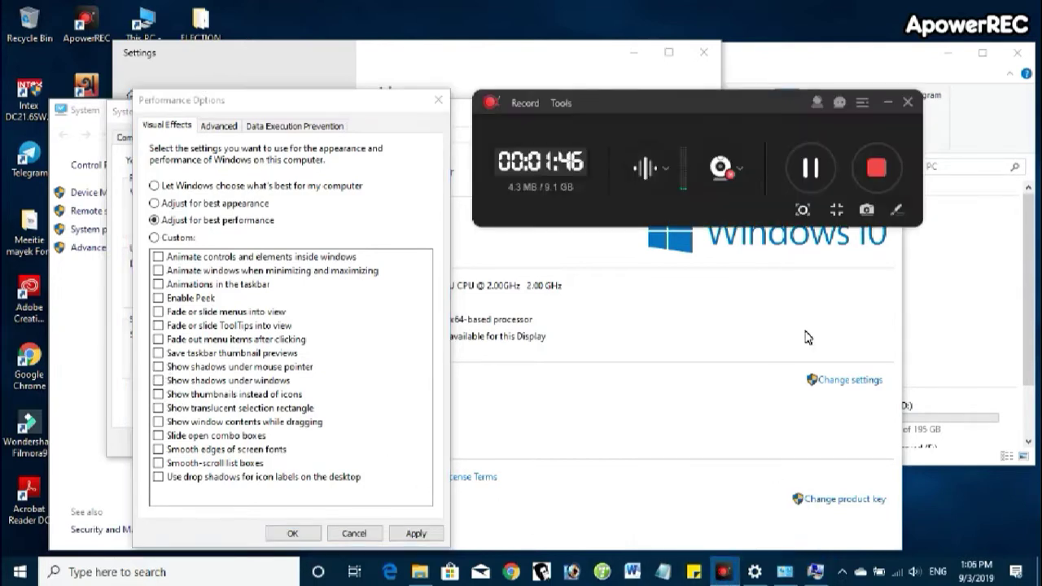
{"action": "left_click", "coordinate": [159, 367]}
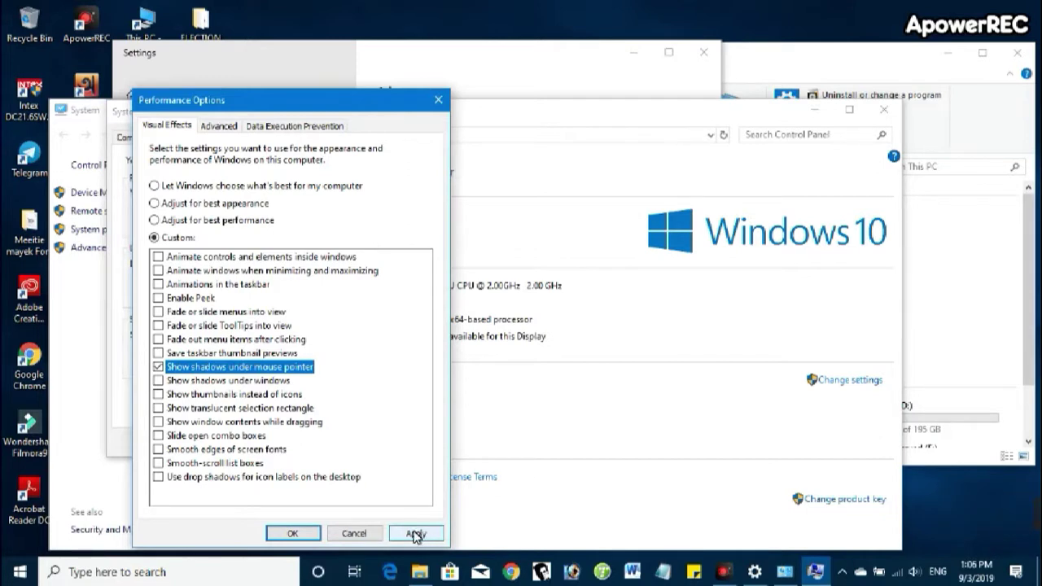
{"action": "left_click", "coordinate": [154, 222]}
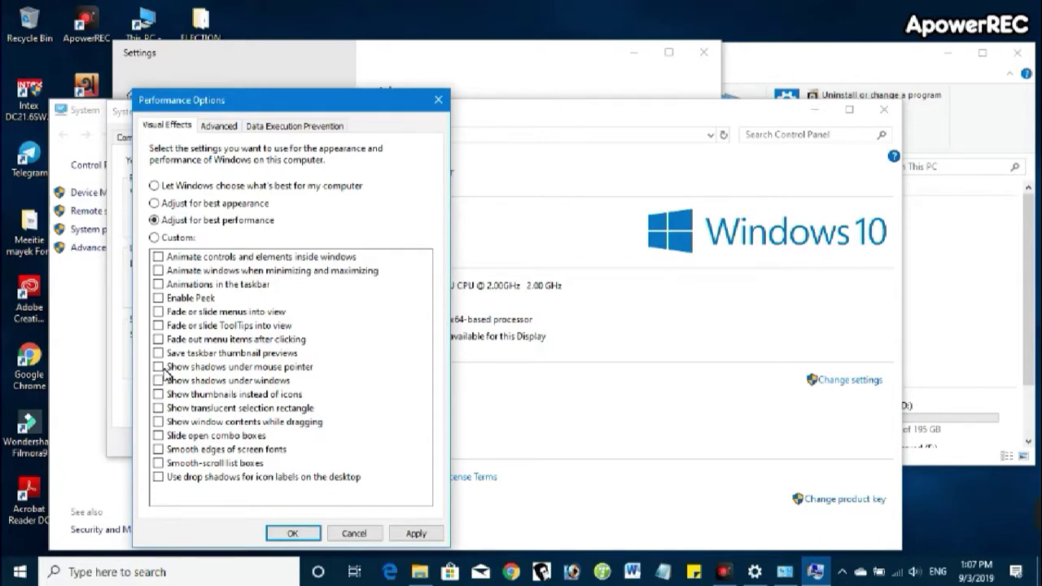
{"action": "left_click", "coordinate": [163, 367]}
{"action": "left_click", "coordinate": [416, 535]}
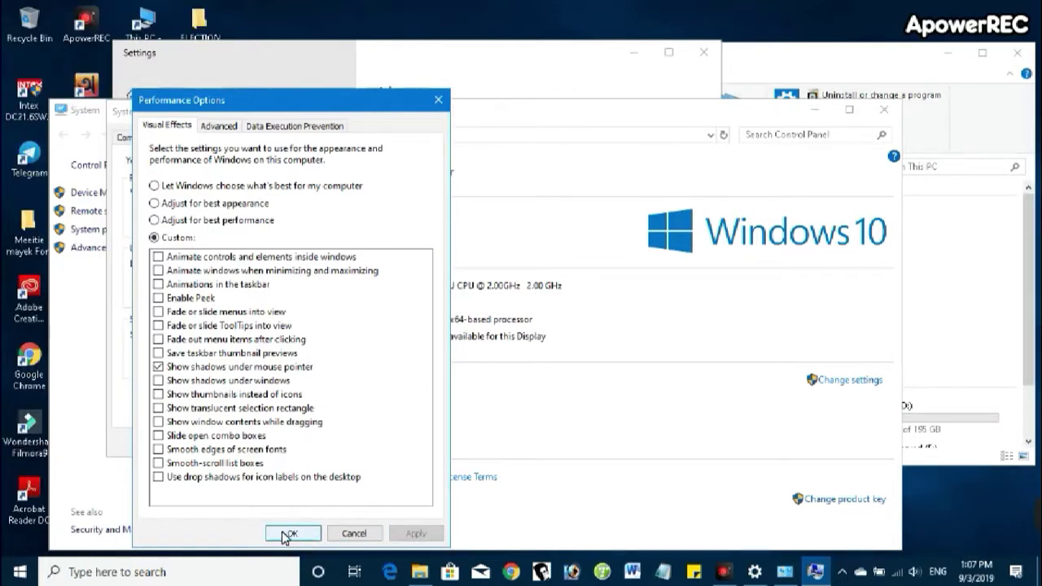
{"action": "left_click", "coordinate": [290, 534]}
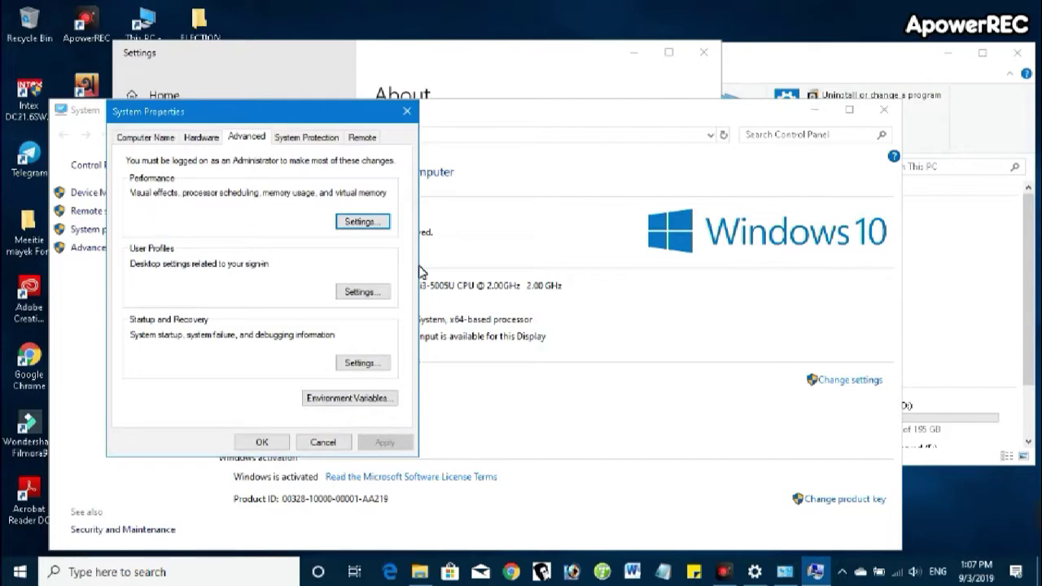
- Close the System Properties, System and Settings windows
{"action": "left_click", "coordinate": [401, 115]}
{"action": "left_click", "coordinate": [884, 109]}
{"action": "left_click", "coordinate": [703, 52]}
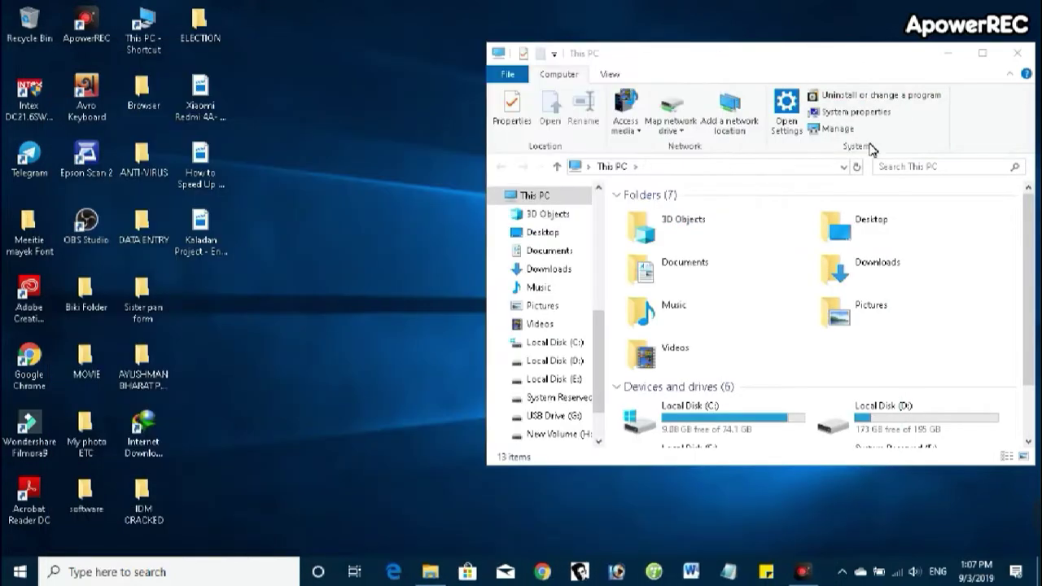
- Bring up the recorder, view the PC's Sleep, Shut down and Restart options, and dismiss them without choosing one
{"action": "left_click", "coordinate": [804, 572]}
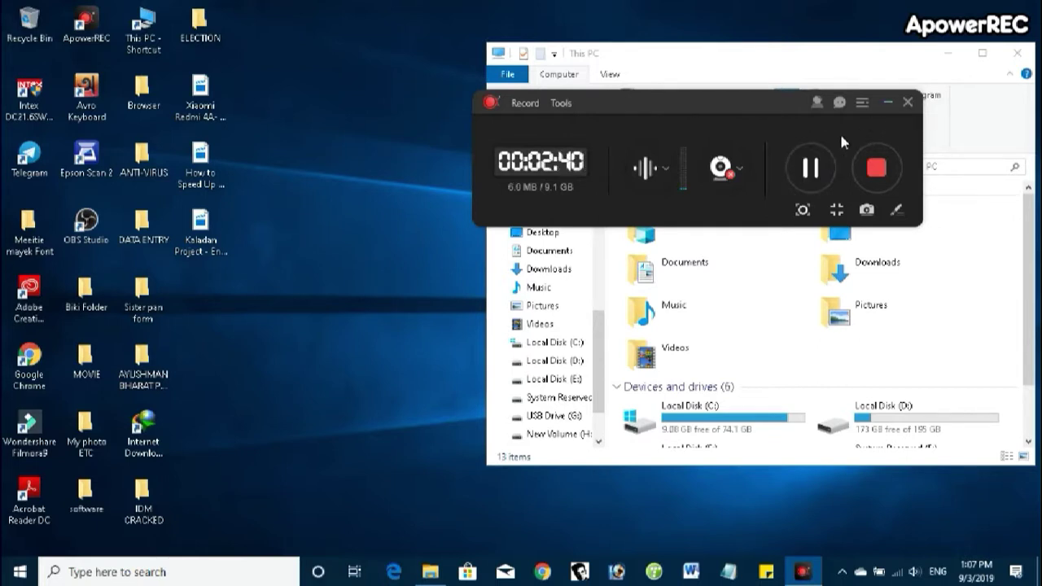
{"action": "left_click", "coordinate": [19, 571]}
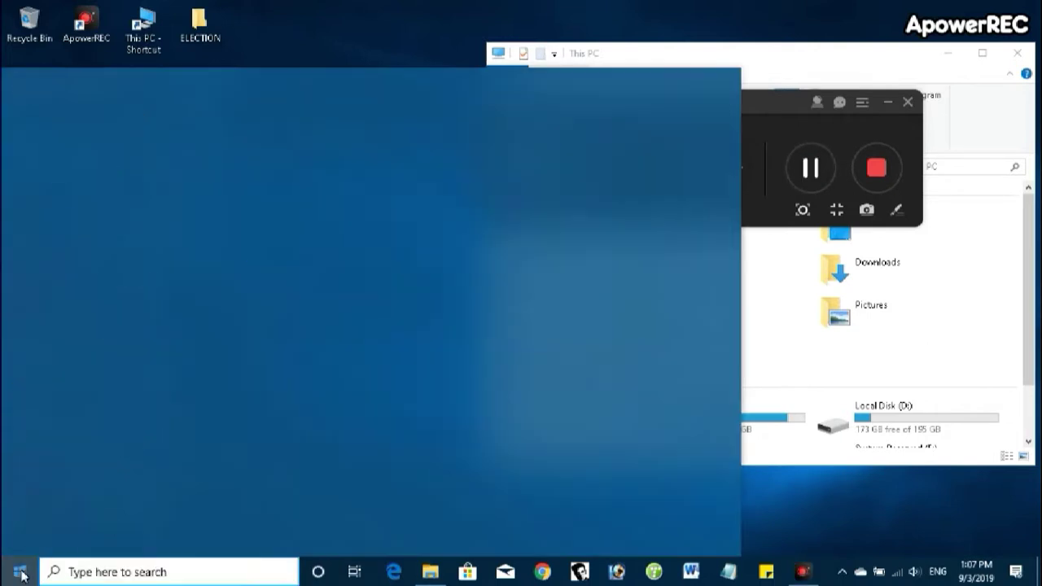
{"action": "left_click", "coordinate": [24, 542]}
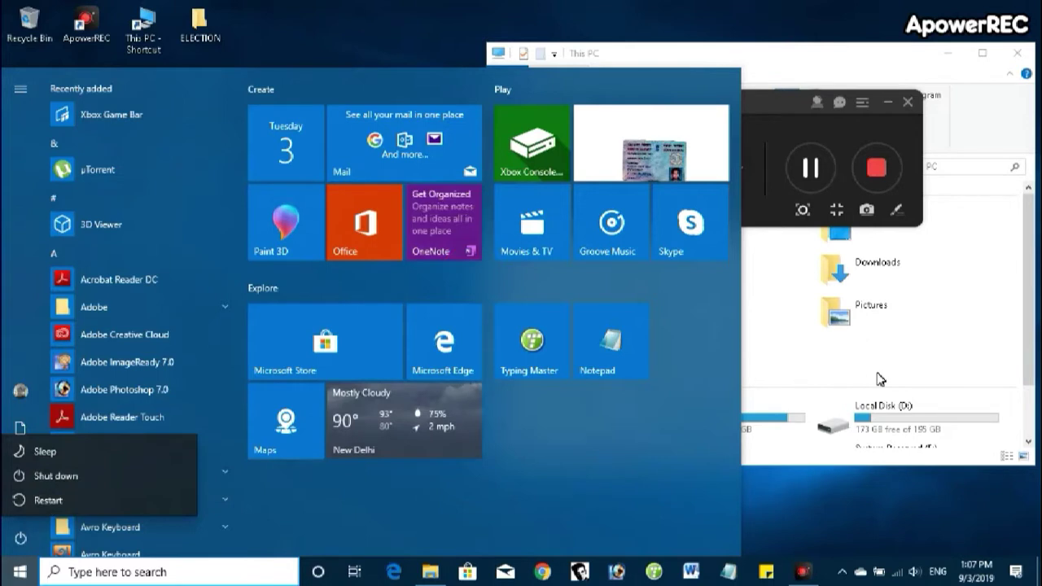
{"action": "key", "text": "Escape"}
{"action": "left_click", "coordinate": [762, 202]}
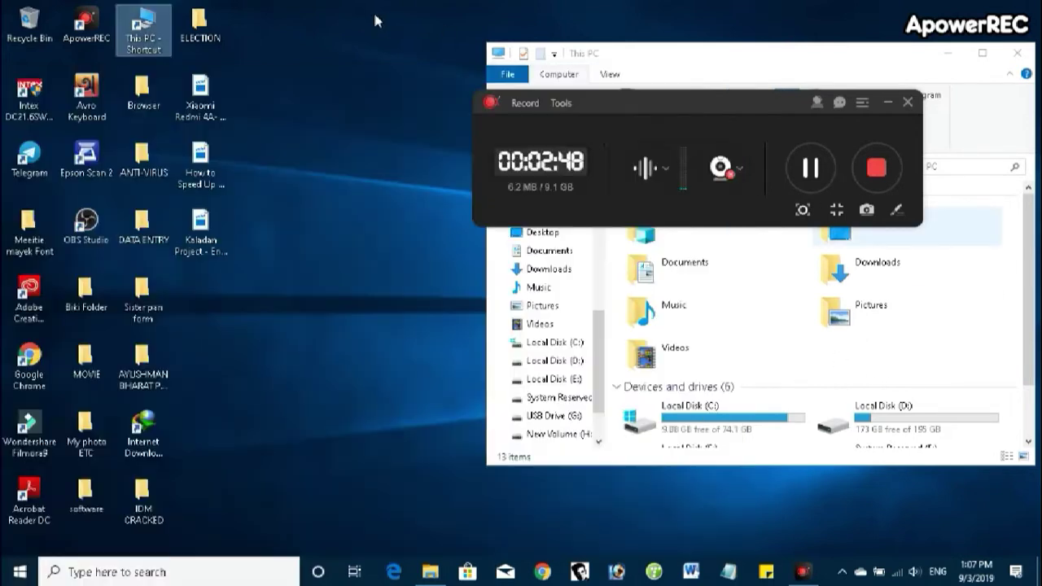